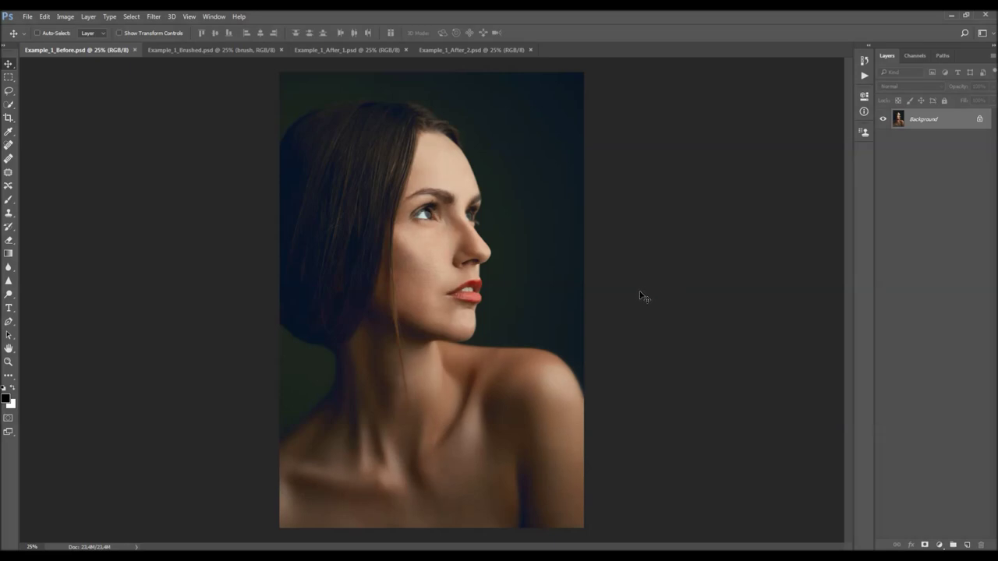
View the Example_1_Brushed, Example_1_After_1 and Example_1_After_2 documents one after another
key("ctrl+Tab")
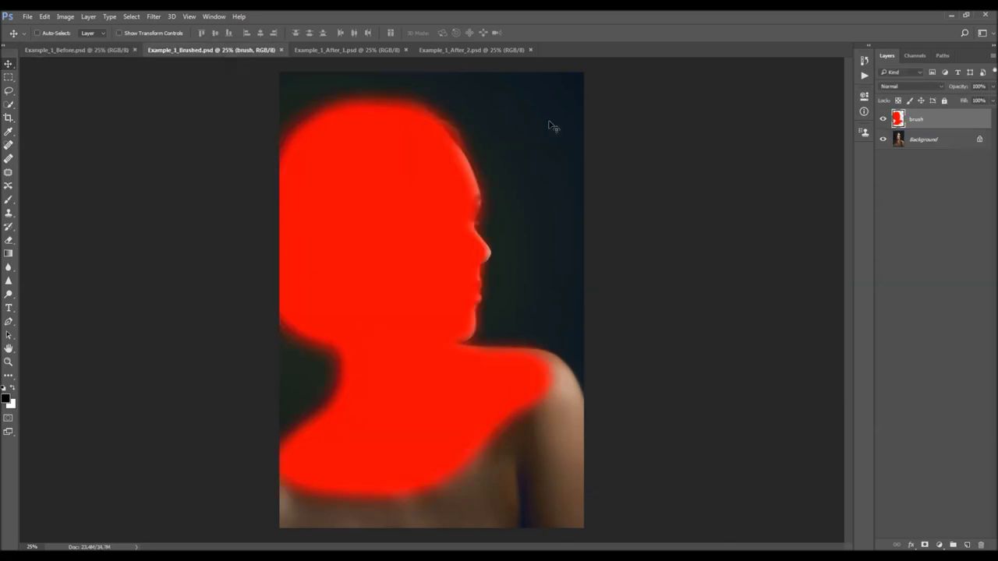
left_click(326, 52)
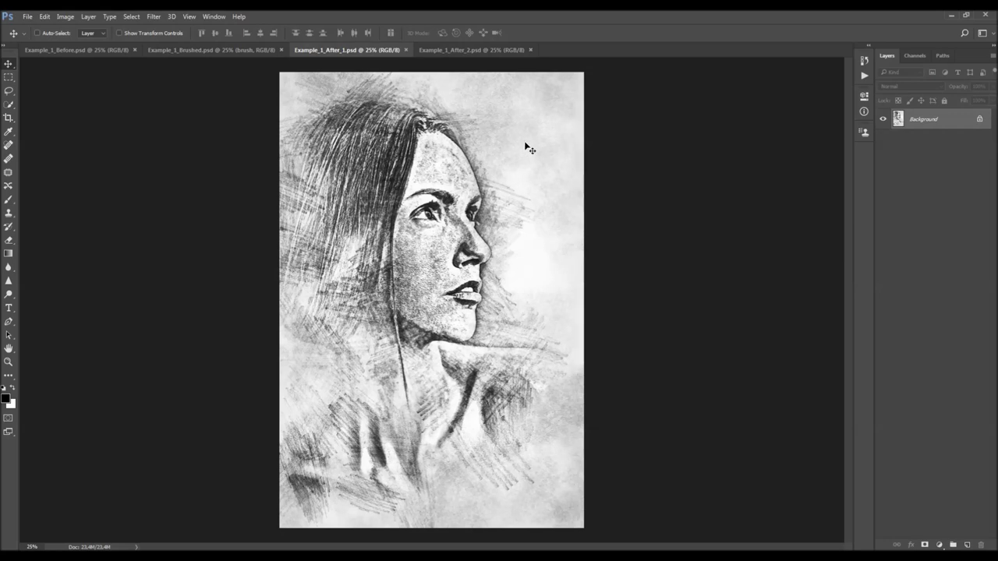
left_click(425, 50)
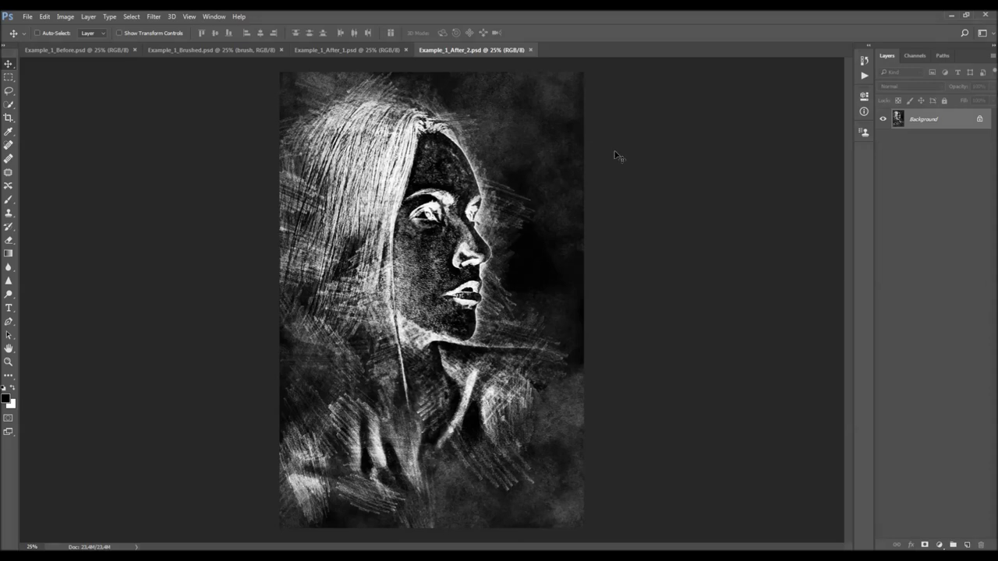
Close the Example_1_After_2, Example_1_After_1 and Example_1_Brushed documents, keeping Example_1_Before open
left_click(530, 50)
left_click(407, 50)
left_click(280, 50)
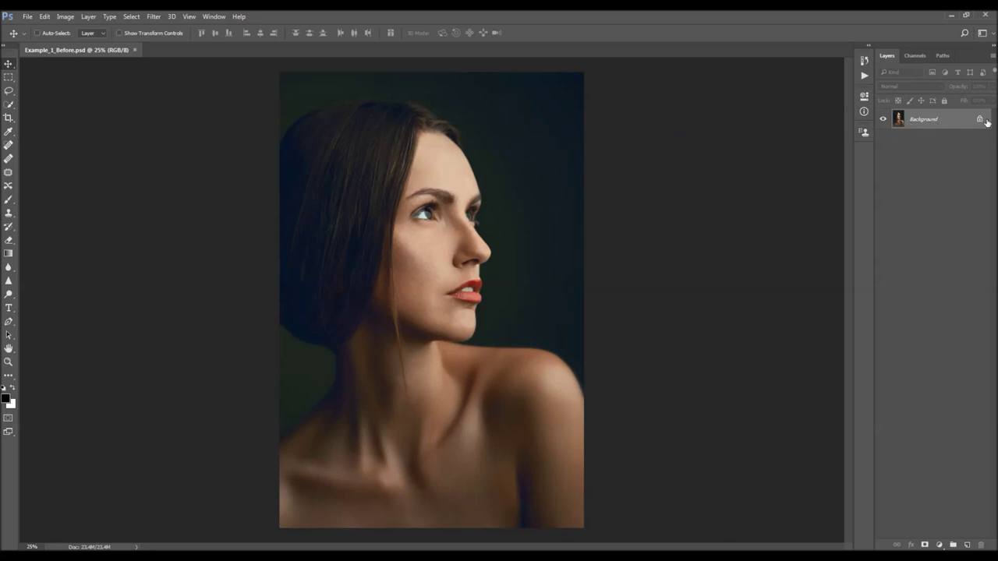
Convert the Background into a regular layer, and turn that layer back into the Background
double_click(959, 122)
key("Return")
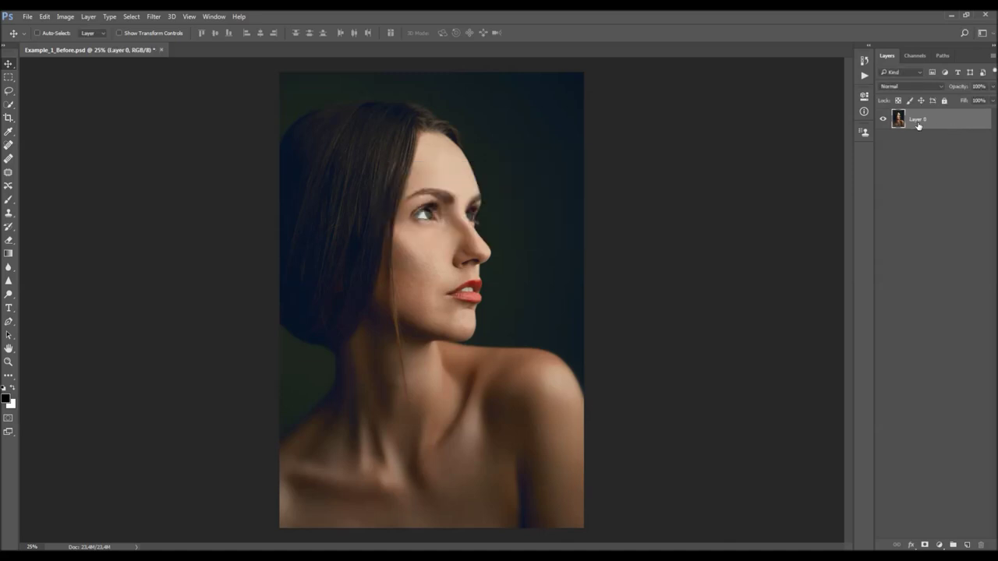
left_click(92, 17)
mouse_move(100, 26)
left_click(250, 38)
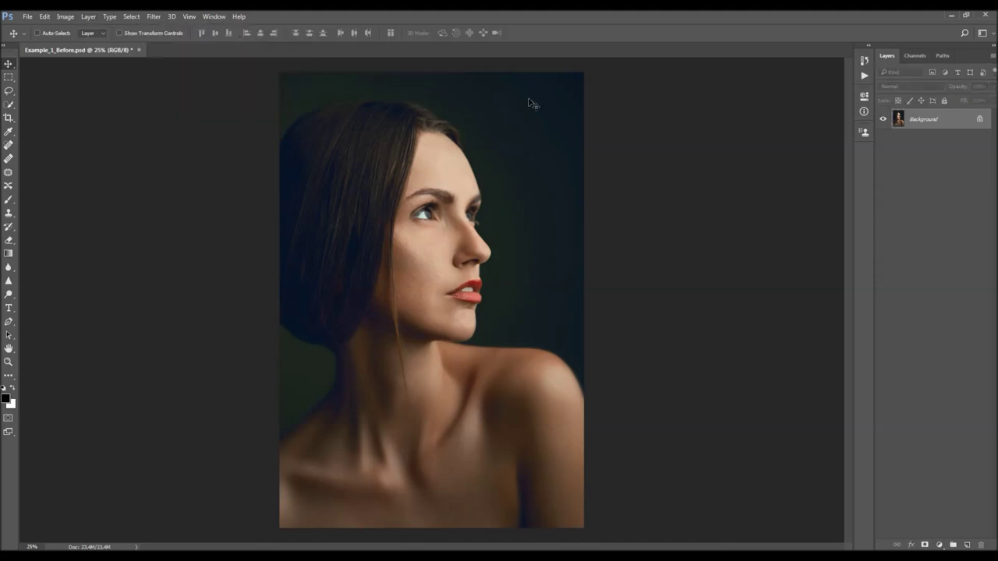
Check the Layers panel options, including whether "copy" is added to copied layers and groups, and leave them unchanged
left_click(994, 57)
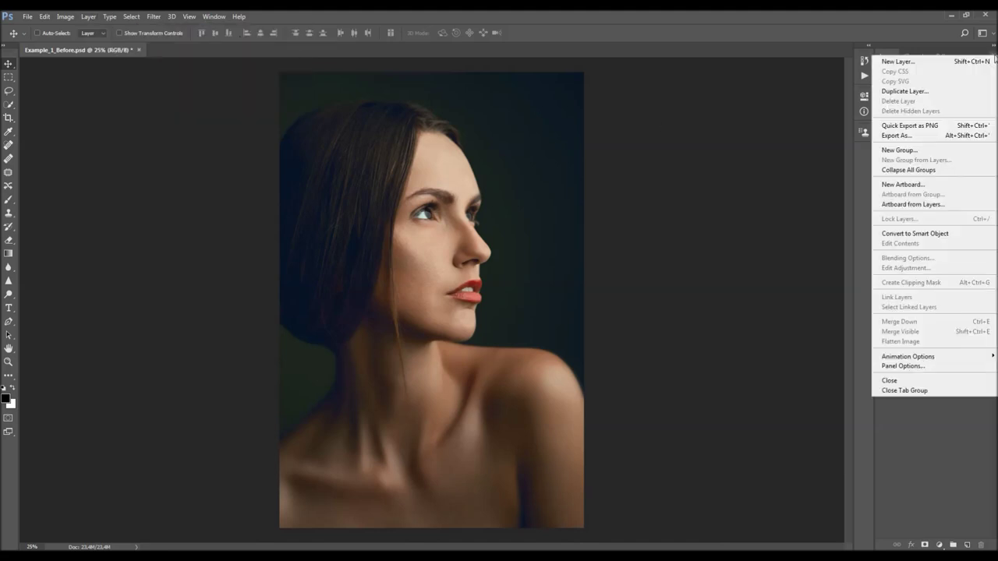
left_click(914, 368)
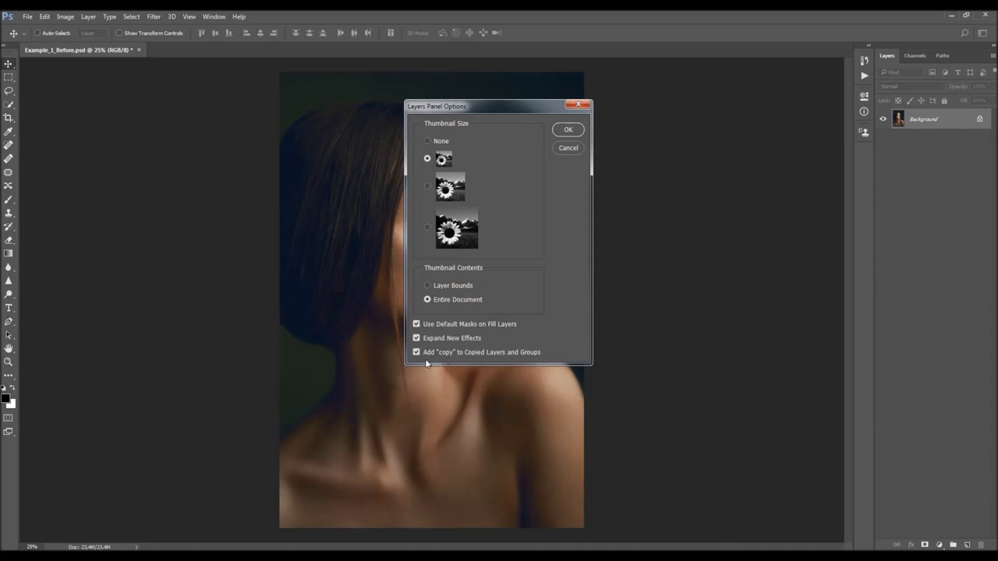
left_click(577, 104)
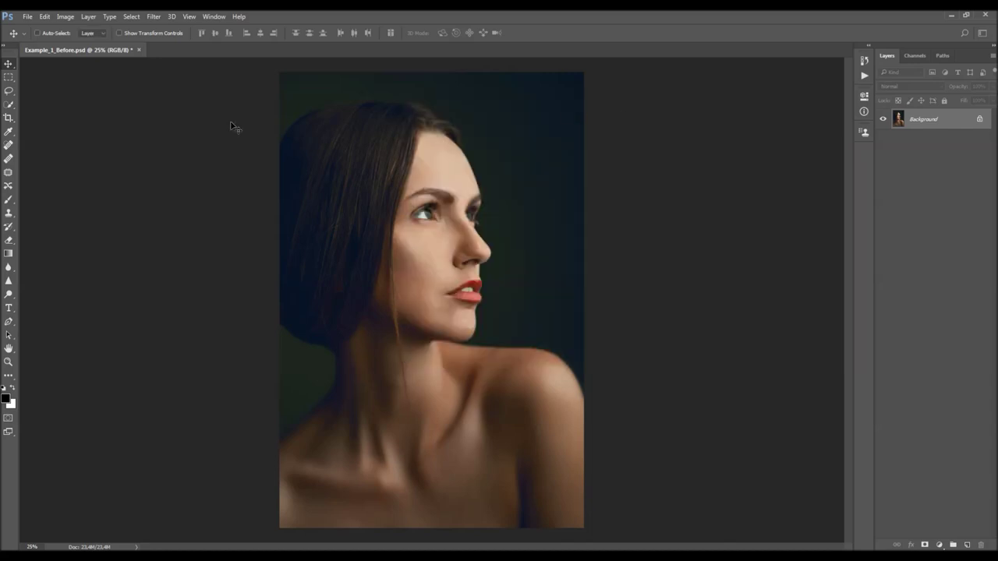
Check the image's pixel dimensions and resolution without resizing it
left_click(66, 17)
mouse_move(78, 29)
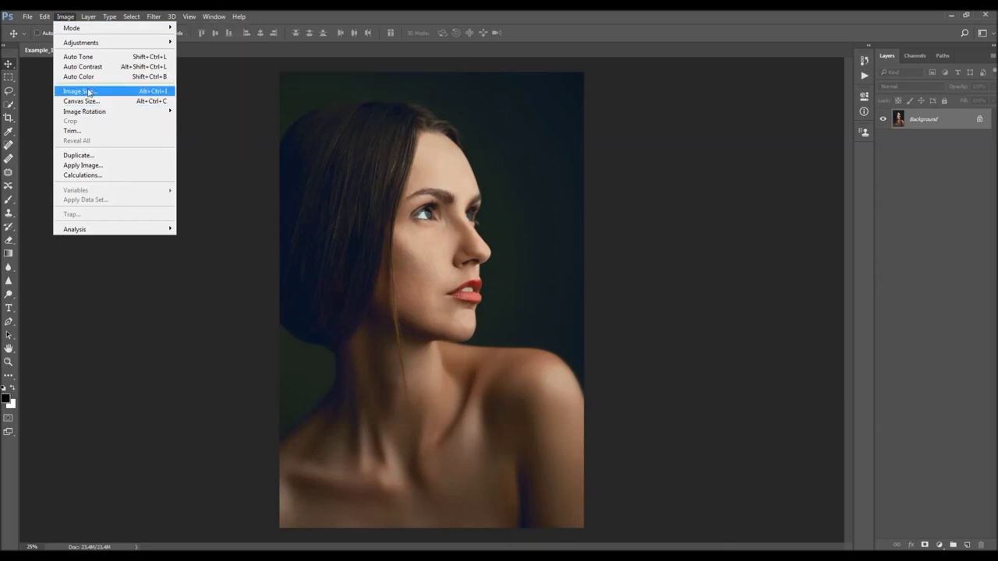
left_click(108, 95)
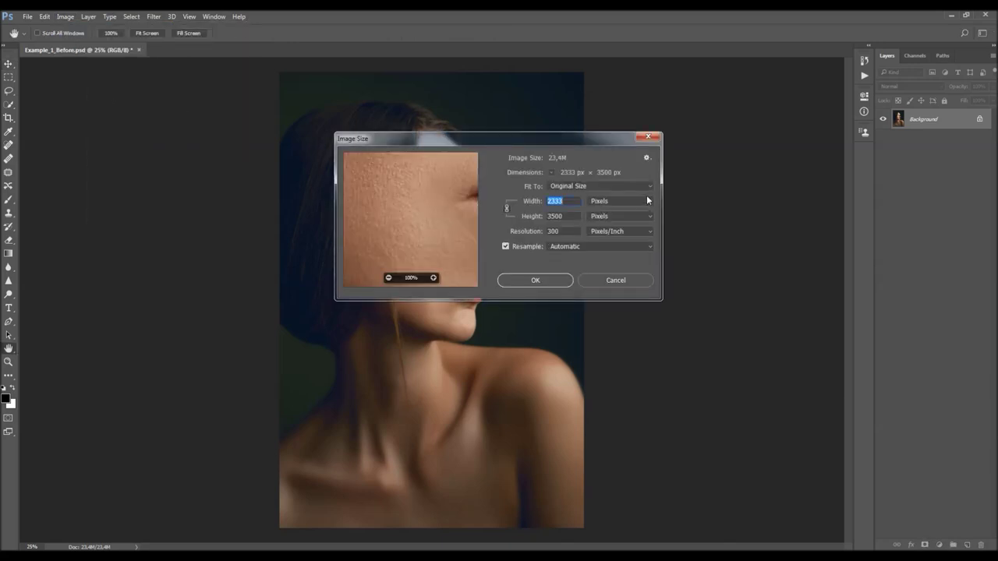
left_click_drag(584, 139, 581, 170)
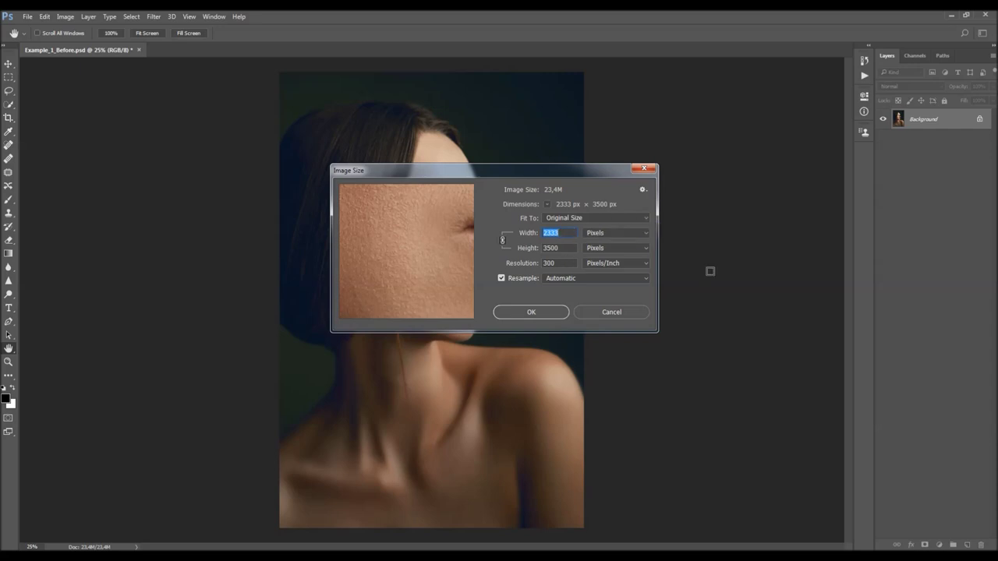
left_click(644, 169)
key("v")
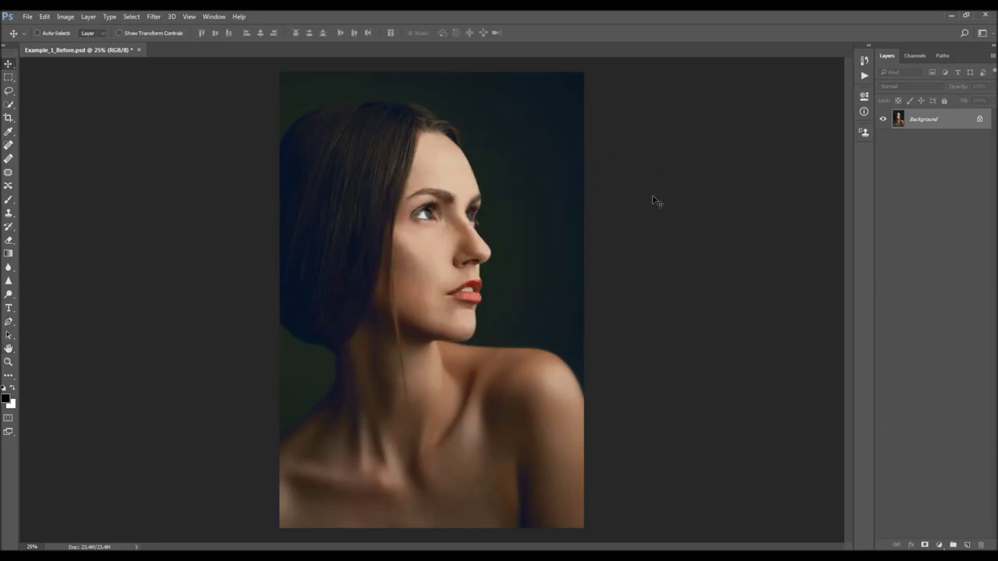
Load the Chalk Sketch action file and expand its set to list the actions it contains
left_click(206, 16)
left_click(266, 88)
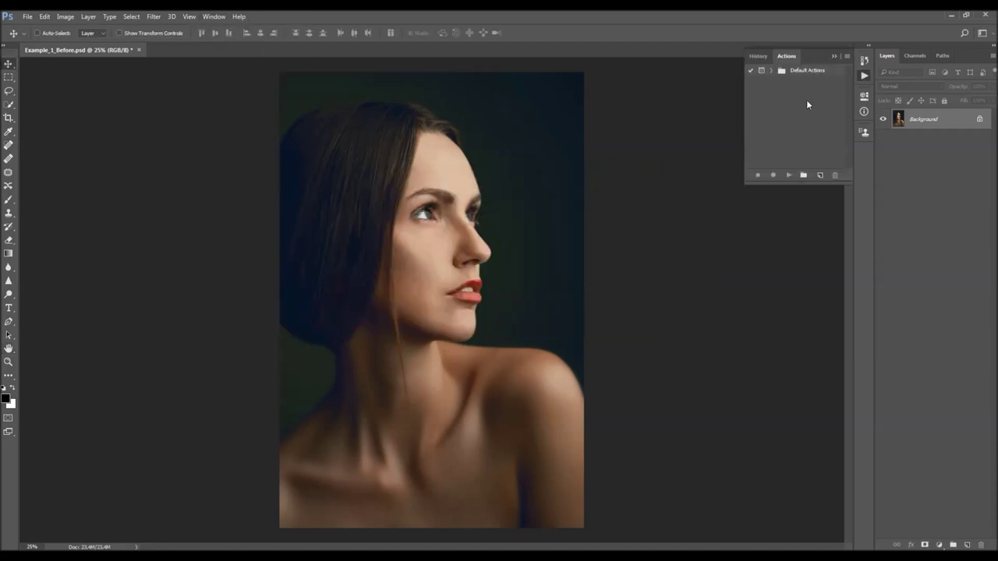
left_click(846, 57)
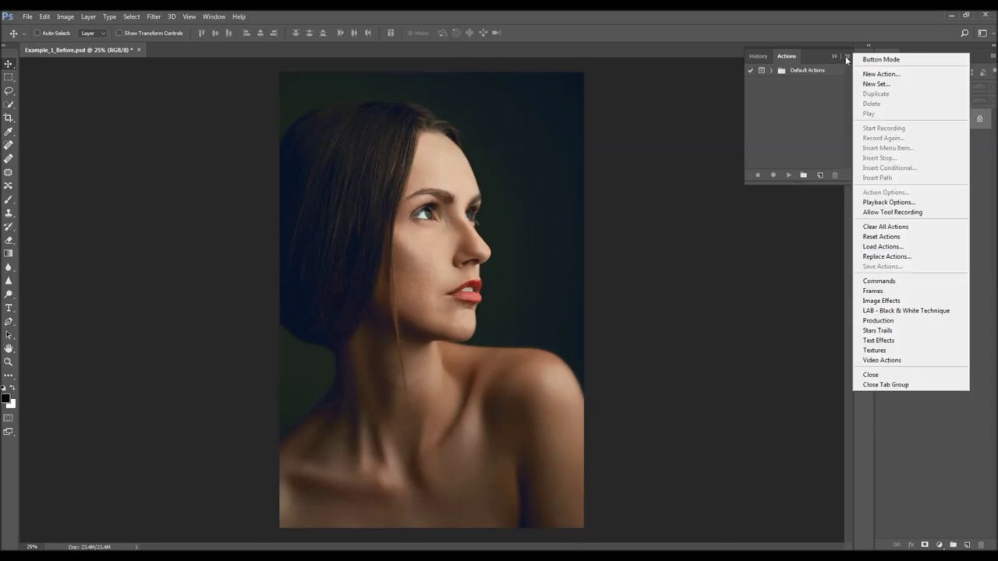
left_click(878, 247)
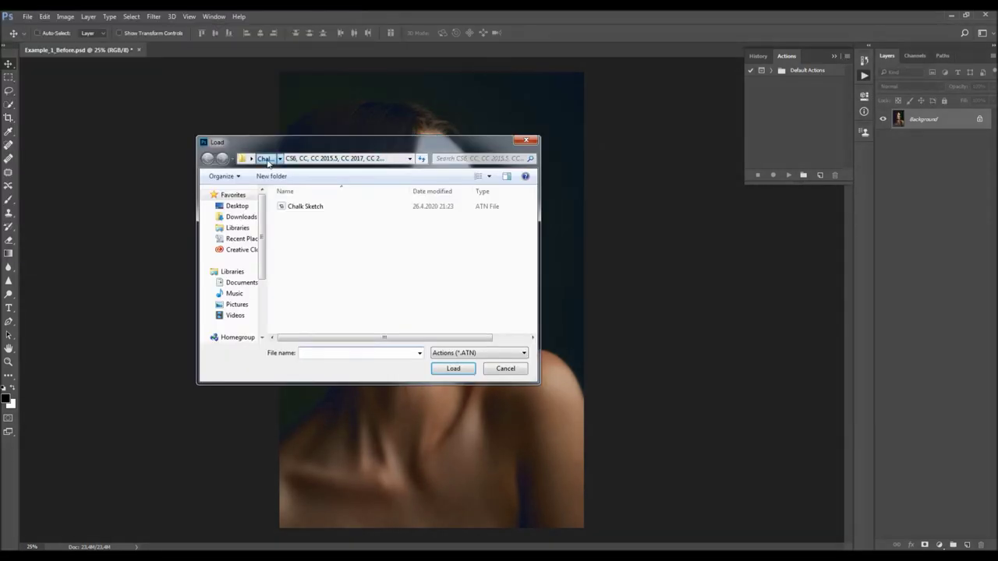
left_click(265, 159)
double_click(317, 217)
left_click(314, 207)
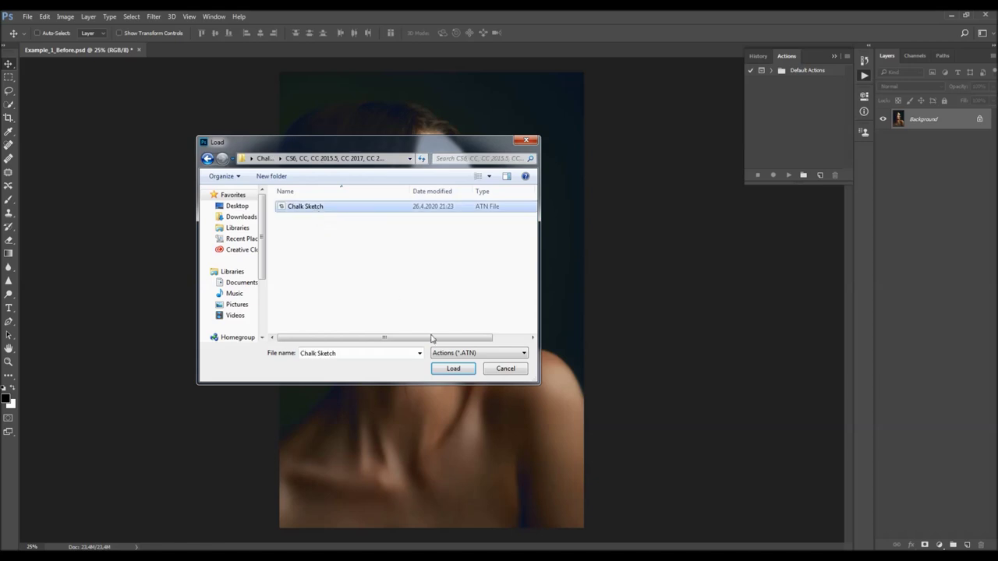
left_click(454, 370)
left_click(772, 82)
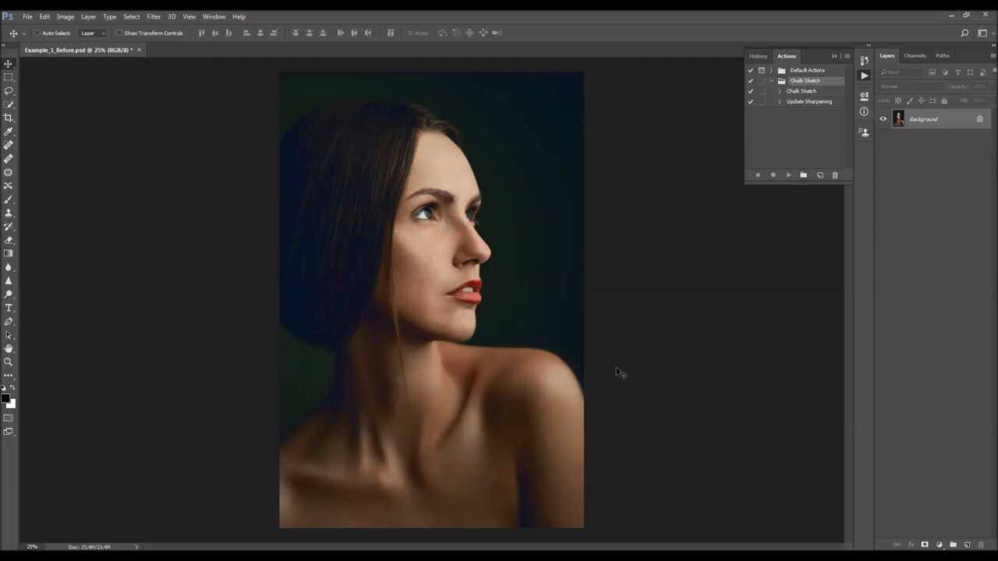
Load the Chalk_Sketch_Brushes file into the brush presets and return to the Move tool
key("b")
right_click(461, 307)
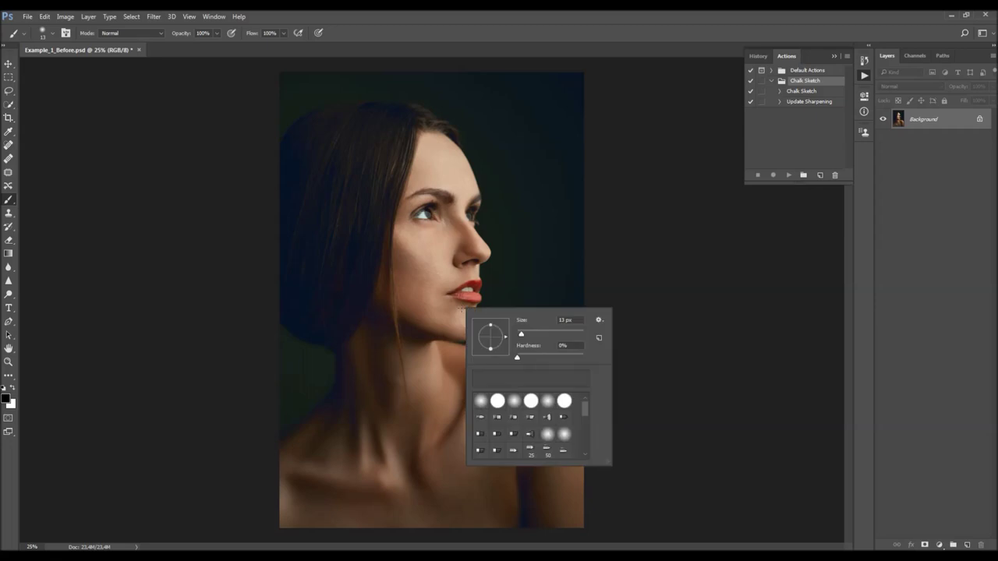
left_click(598, 320)
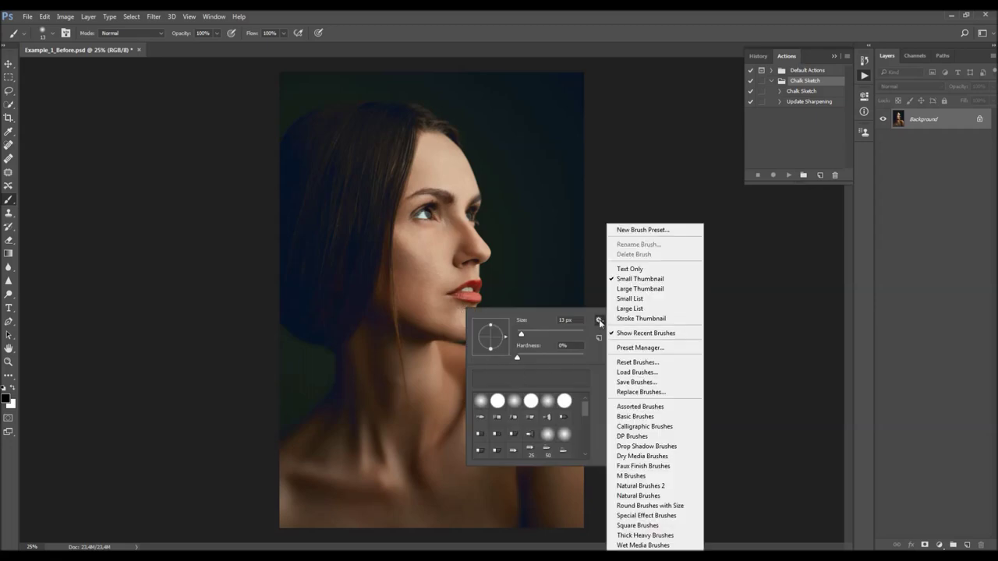
left_click(635, 375)
mouse_move(625, 296)
left_mouse_down()
mouse_move(508, 154)
mouse_move(504, 167)
left_mouse_up()
left_click(411, 180)
left_click(463, 241)
double_click(464, 241)
left_click(465, 228)
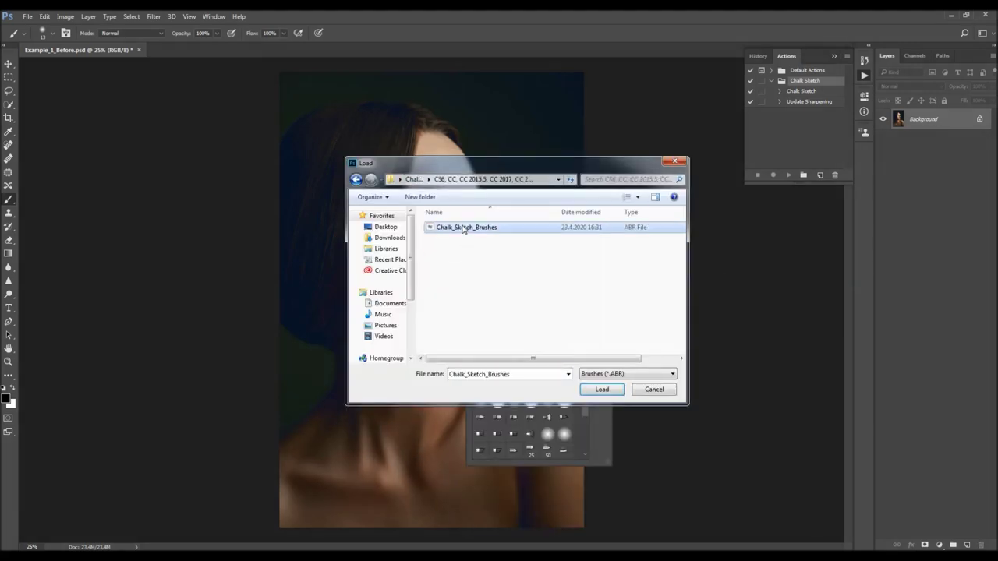
left_click(599, 390)
left_click_drag(584, 405, 588, 449)
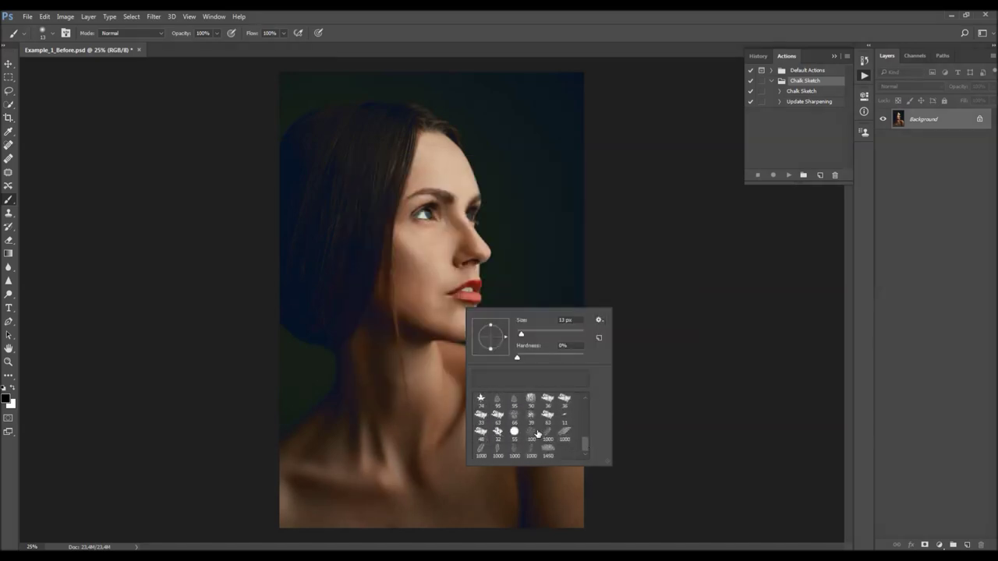
key("Return")
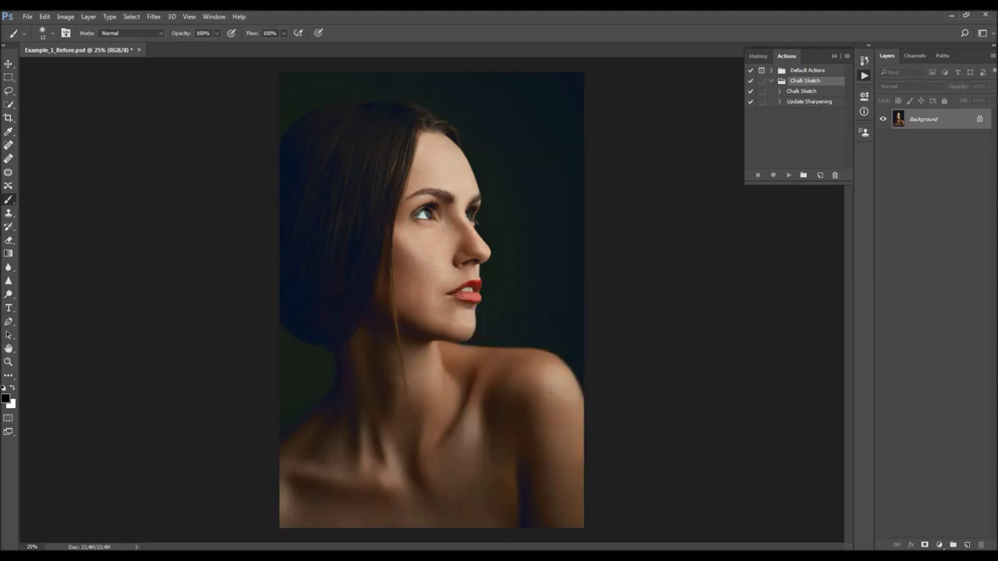
key("v")
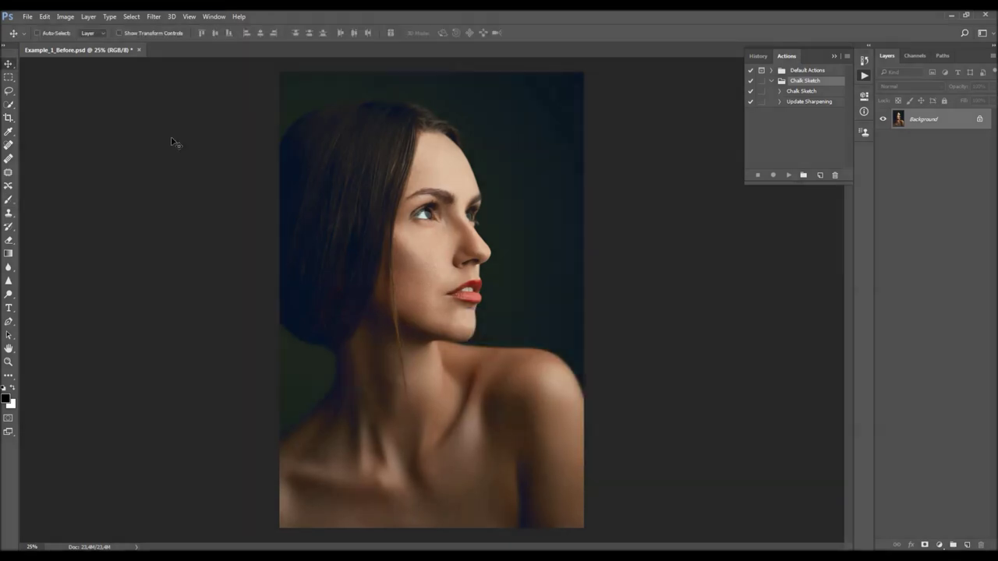
Create a new layer named "brush" above the Background
left_click(90, 18)
mouse_move(94, 29)
left_click(228, 33)
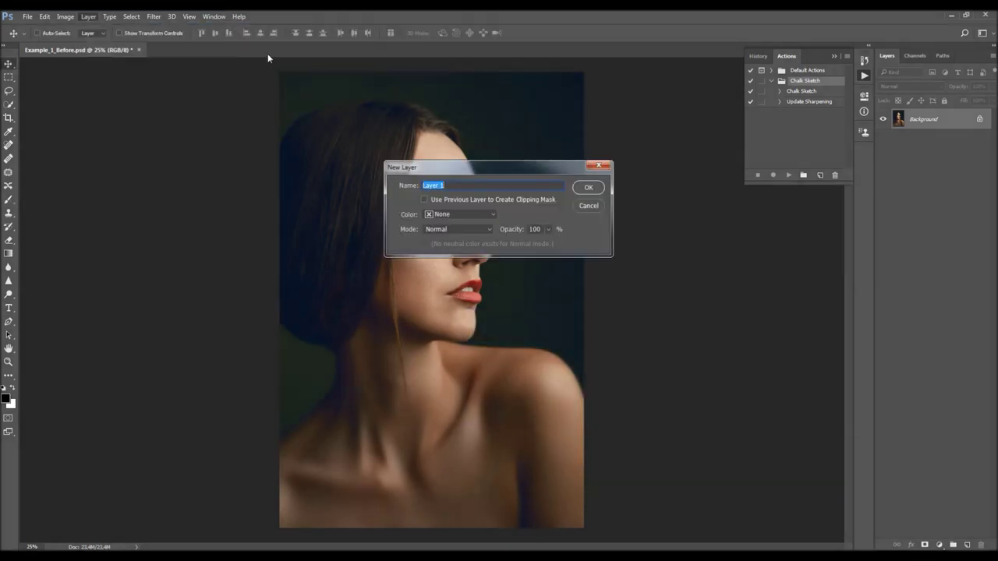
type("brush")
left_click(587, 188)
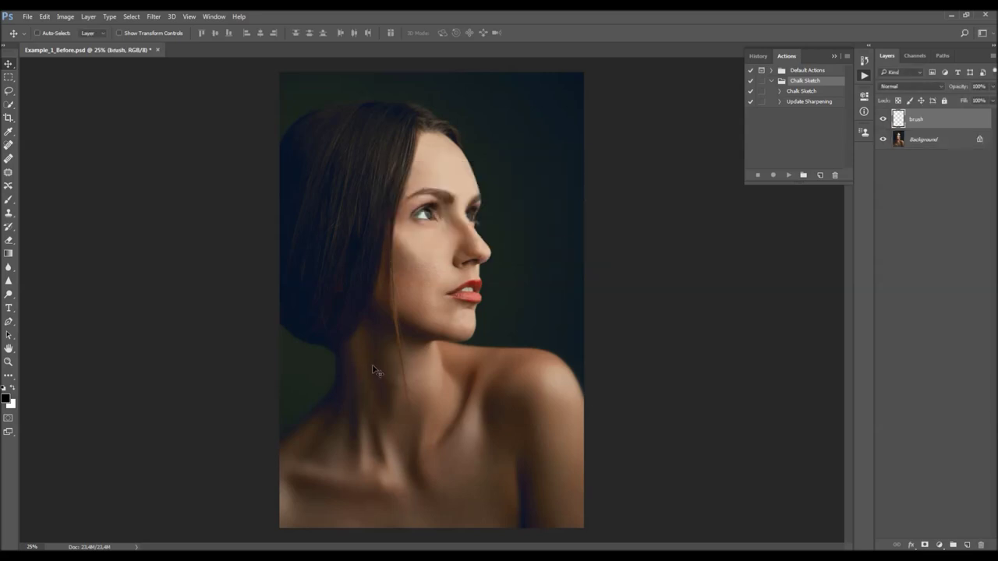
Activate the Brush tool, look through its presets, and set the foreground color to pure red (ff0000)
key("b")
right_click(407, 320)
scroll(477, 425, "up", 10)
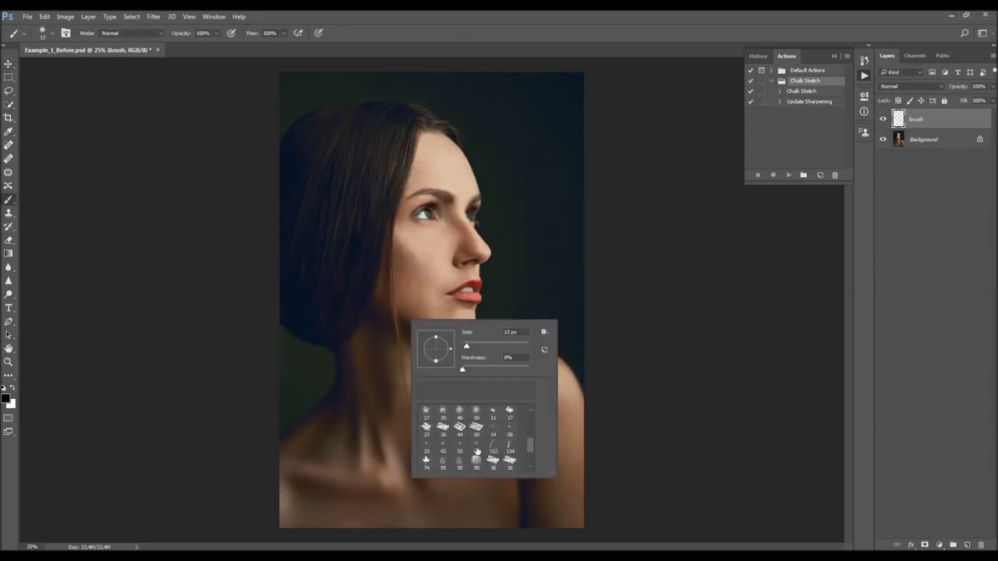
left_click(90, 346)
left_click(7, 397)
left_click(461, 229)
left_click_drag(461, 229, 507, 171)
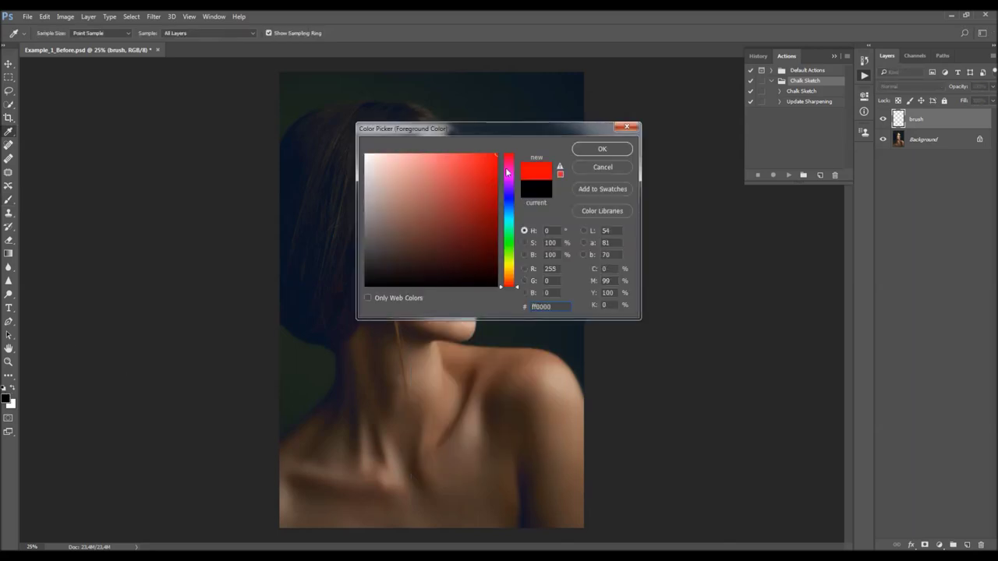
left_click(602, 149)
Enlarge the soft brush and paint a red stroke across the woman's face on the brush layer
key("bracketright")
key("bracketright")
key("bracketright")
key("bracketright")
key("bracketright")
key("bracketright")
key("bracketright")
key("bracketright")
key("bracketright")
key("bracketright")
key("bracketright")
key("bracketright")
key("bracketright")
key("bracketright")
key("bracketright")
key("bracketright")
key("bracketright")
key("bracketright")
key("bracketright")
key("bracketright")
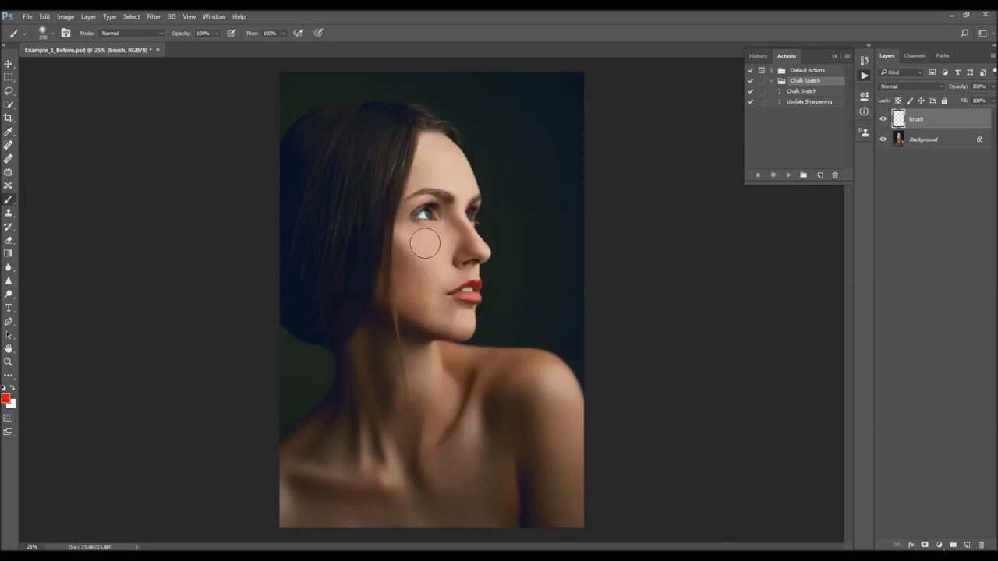
key("bracketright")
key("bracketright")
mouse_move(392, 221)
left_mouse_down()
mouse_move(327, 215)
mouse_move(318, 172)
mouse_move(383, 155)
mouse_move(400, 181)
mouse_move(426, 188)
left_mouse_up()
Close the current document without saving and open Example_1_Brushed.psd from the Examples folder
key("v")
left_click(158, 50)
key("n")
left_click(27, 16)
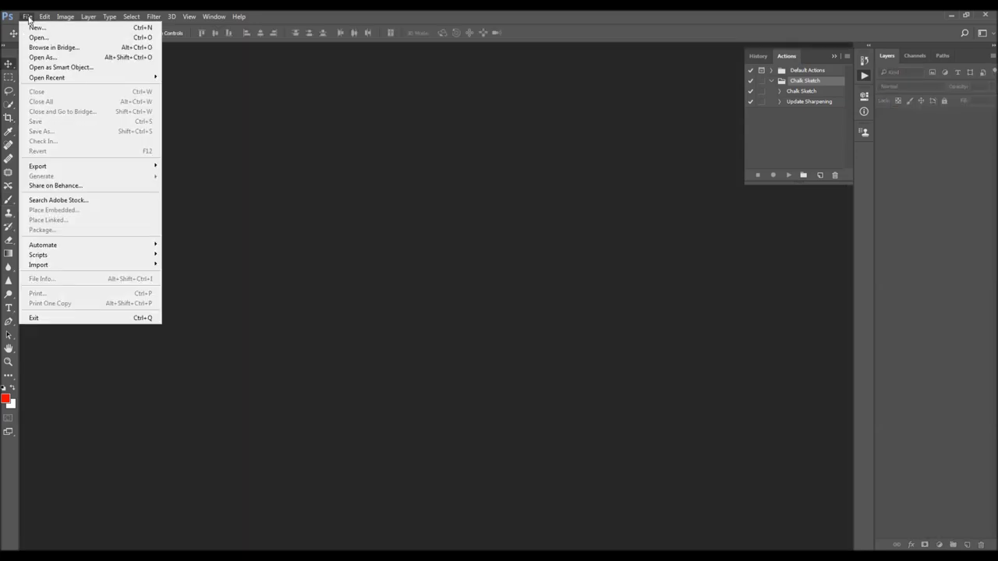
left_click(47, 36)
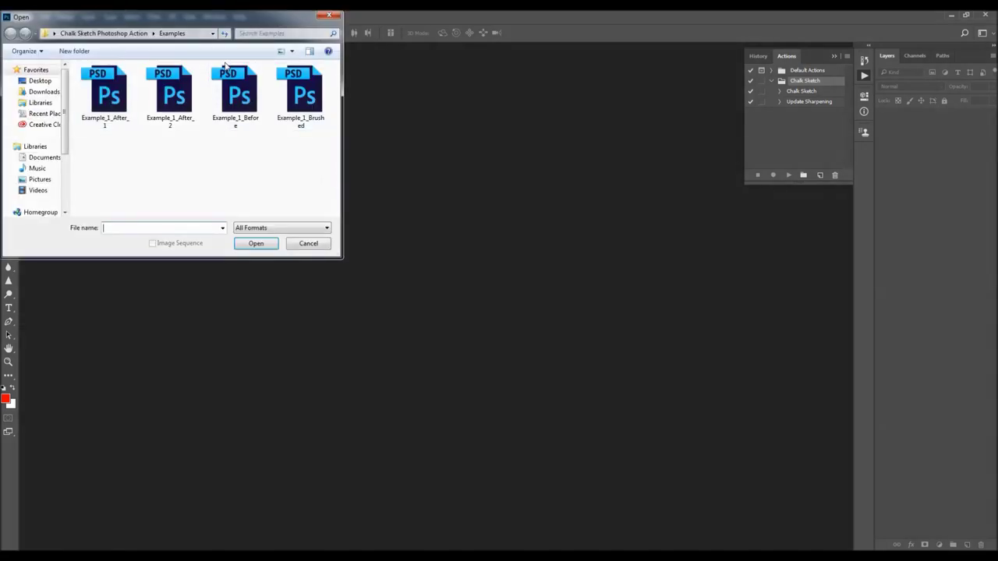
double_click(300, 92)
mouse_move(396, 207)
left_mouse_down()
mouse_move(478, 195)
mouse_move(414, 210)
left_mouse_up()
key("ctrl+z")
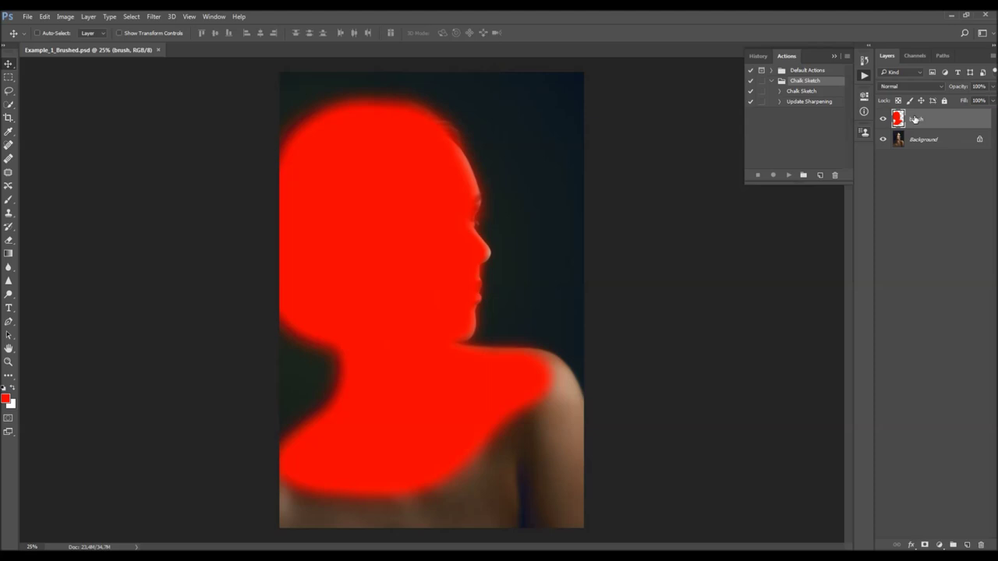
mouse_move(362, 258)
left_mouse_down()
mouse_move(395, 240)
mouse_move(399, 248)
left_mouse_up()
key("ctrl+z")
Compare the image with the brush layer hidden and shown, and select the brush and Background layers in turn
left_click(883, 119)
left_click(883, 119)
left_click(938, 134)
left_click(940, 119)
left_click(928, 139)
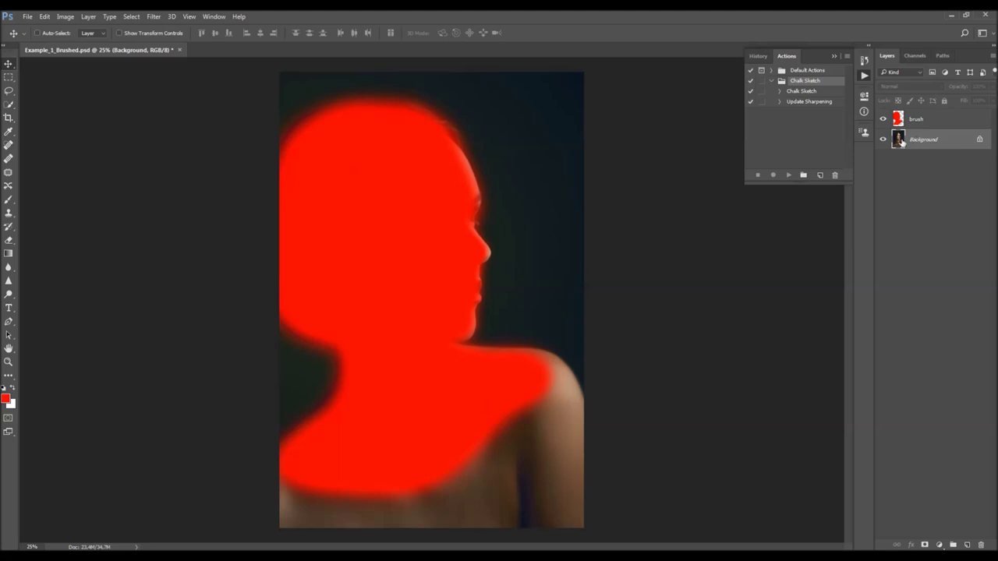
Try shifting the red painted brush layer upward over the portrait, and undo the move
left_click(924, 118)
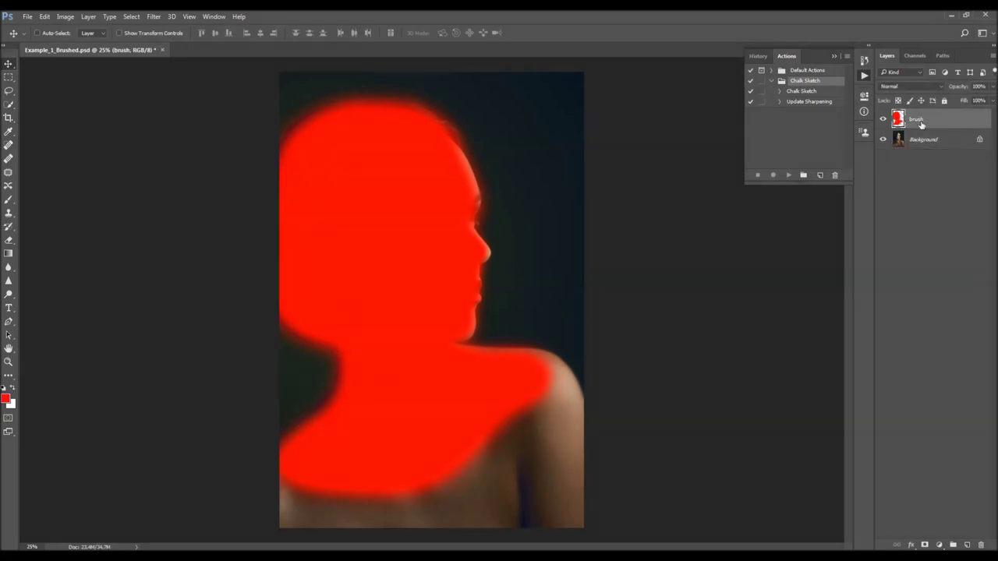
mouse_move(487, 201)
left_mouse_down()
mouse_move(482, 161)
mouse_move(490, 184)
left_mouse_up()
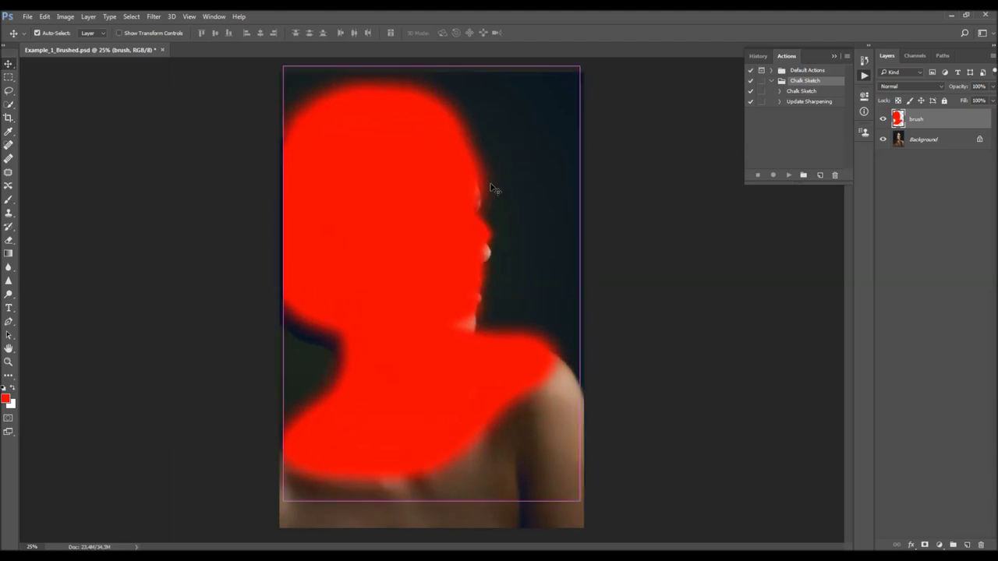
key("ctrl+z")
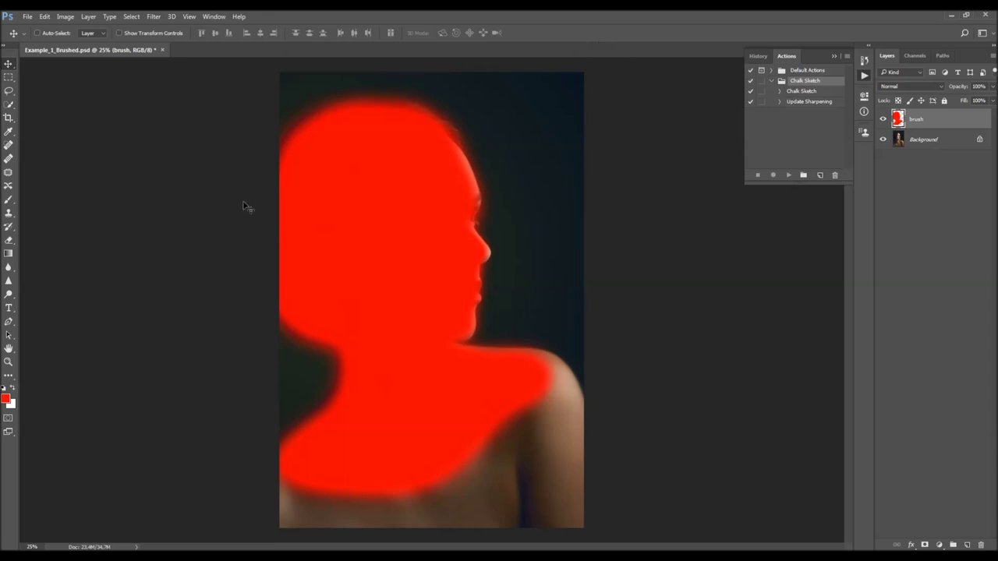
Try extending the canvas with a white strip along the portrait's right edge only, and undo the canvas size change
left_click(62, 16)
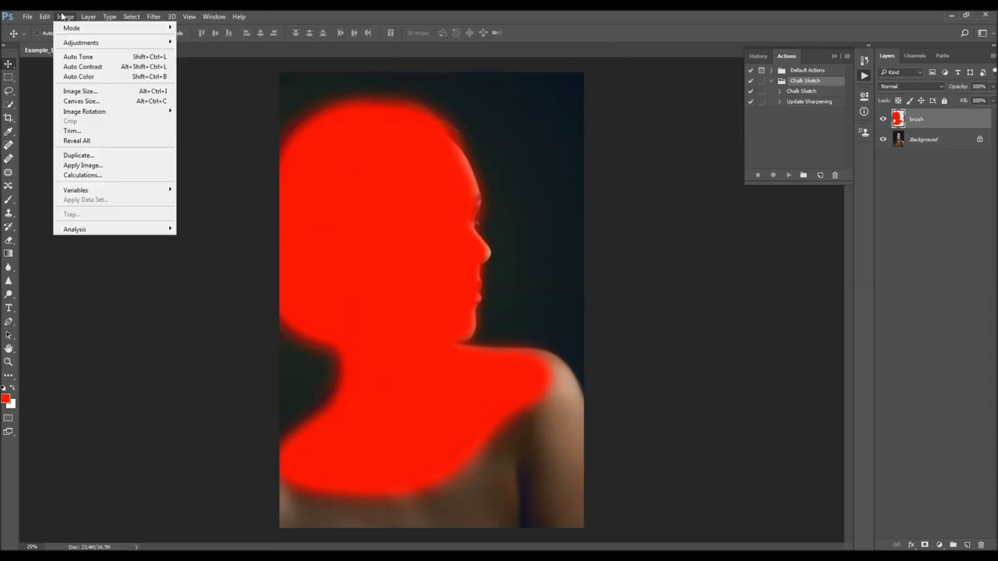
left_click(89, 102)
left_click(463, 230)
left_click_drag(520, 132, 730, 207)
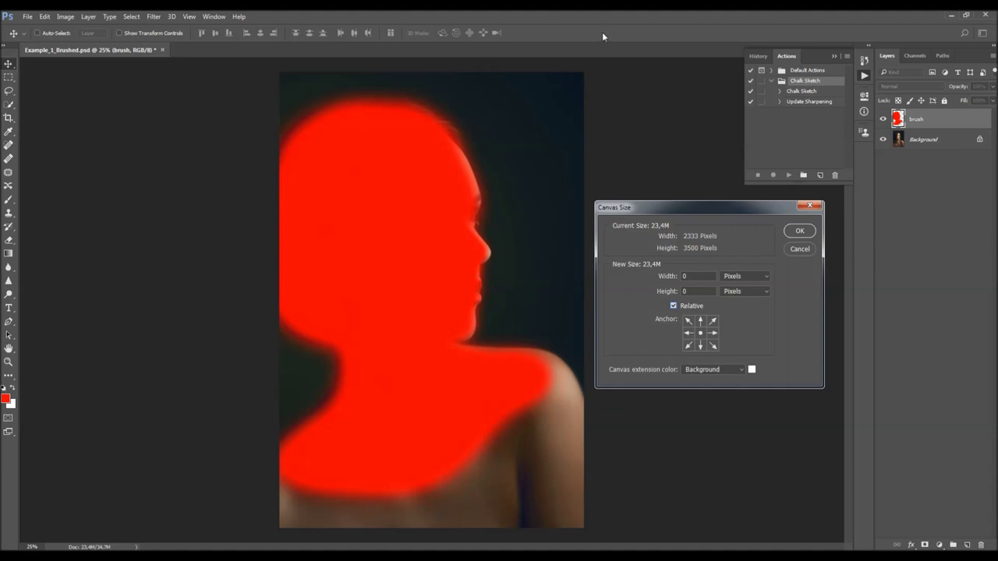
left_click(689, 333)
left_click_drag(691, 276, 590, 297)
left_click(793, 234)
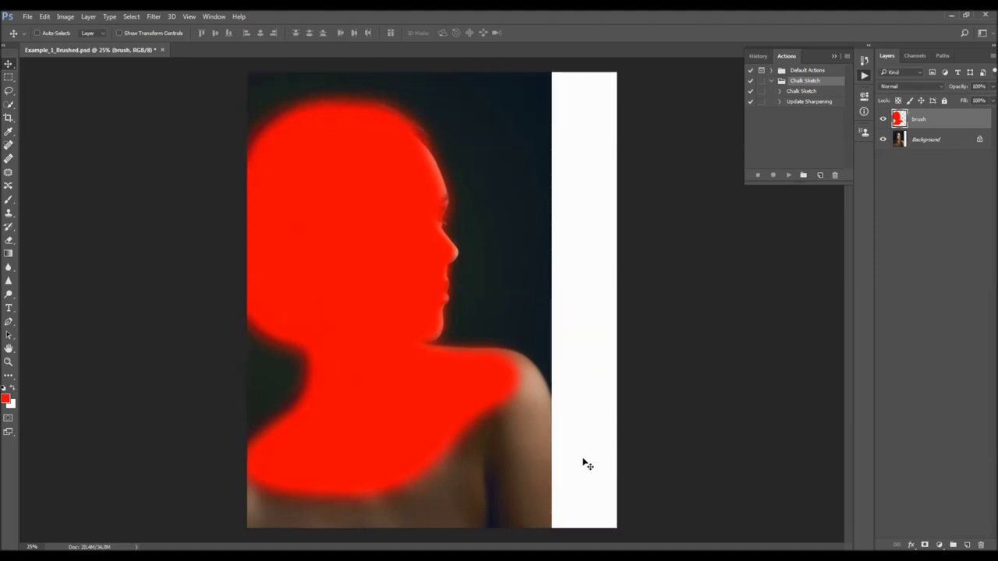
key("ctrl+z")
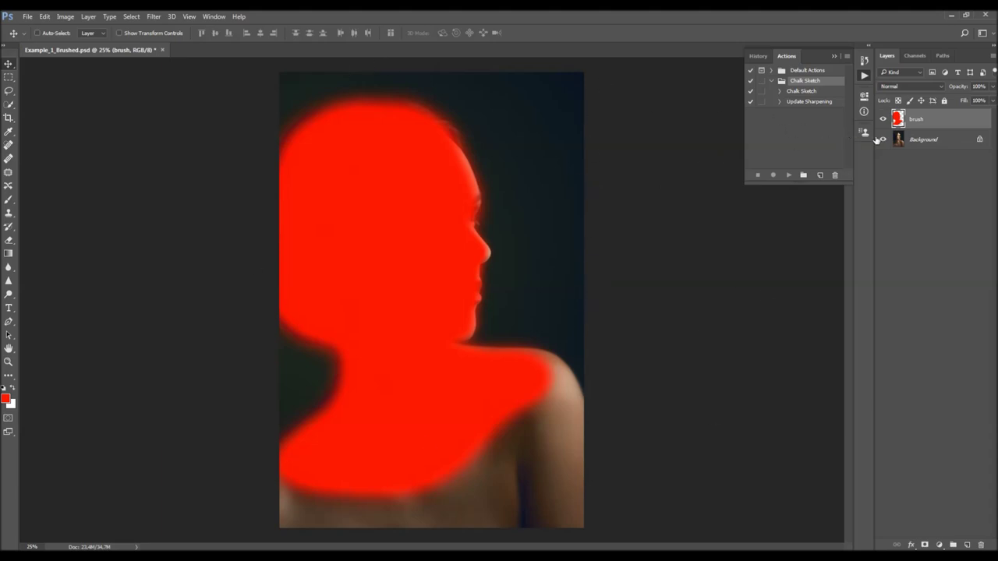
Run the Chalk Sketch action on the brushed portrait and collapse its action set
left_click(809, 92)
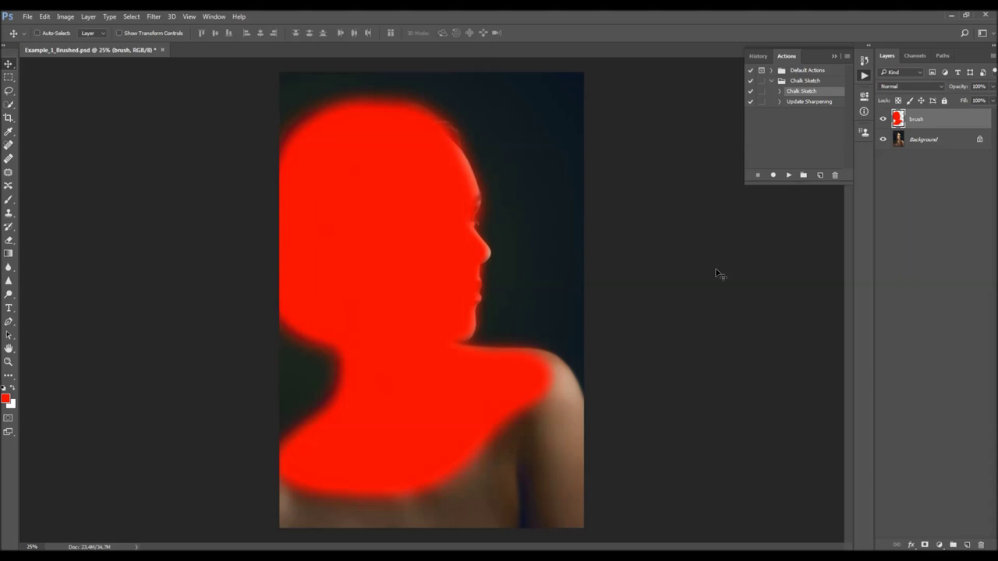
left_click(788, 175)
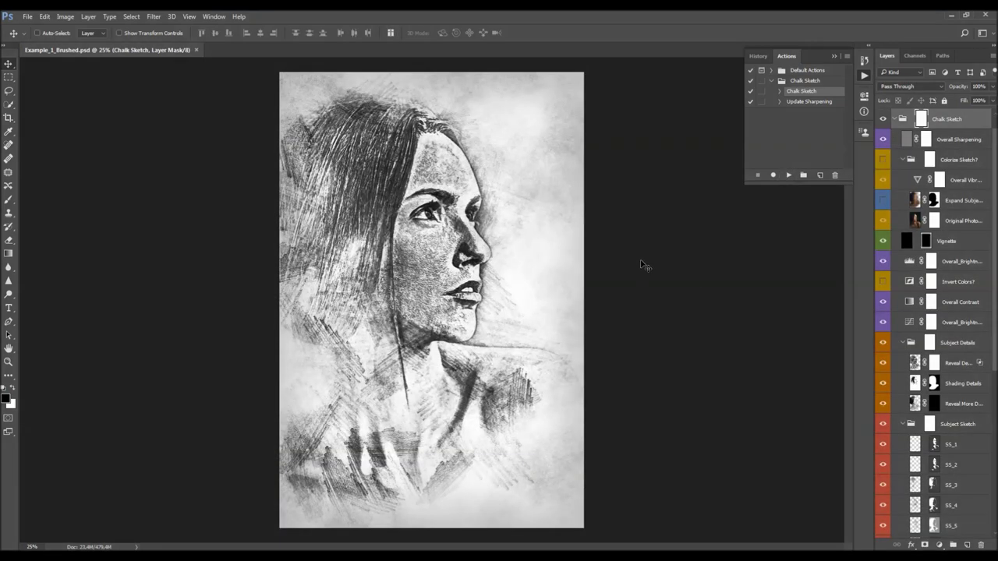
left_click(772, 81)
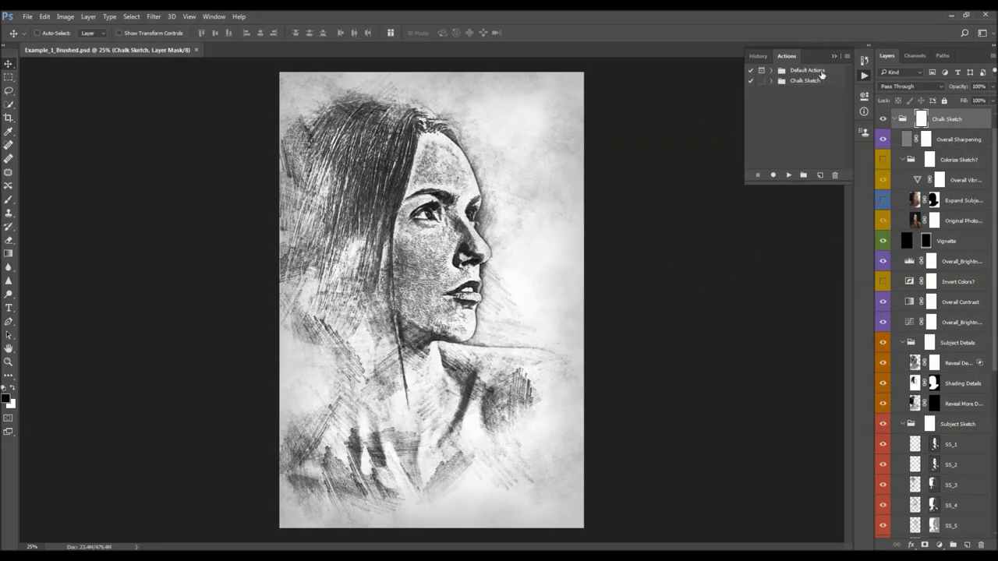
Collapse the Actions panel and widen the Layers panel so the generated layer names are readable
left_click(832, 56)
left_click_drag(875, 150, 837, 156)
mouse_move(994, 156)
left_mouse_down()
mouse_move(994, 136)
mouse_move(992, 248)
mouse_move(994, 135)
left_mouse_up()
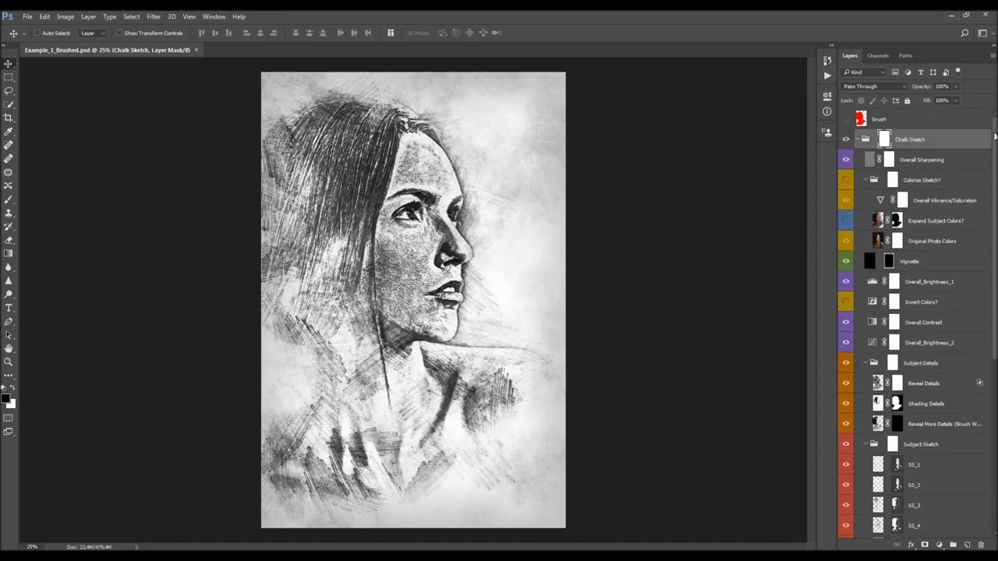
Collapse all nested groups inside the Chalk Sketch group while keeping the main group expanded
left_click(915, 141)
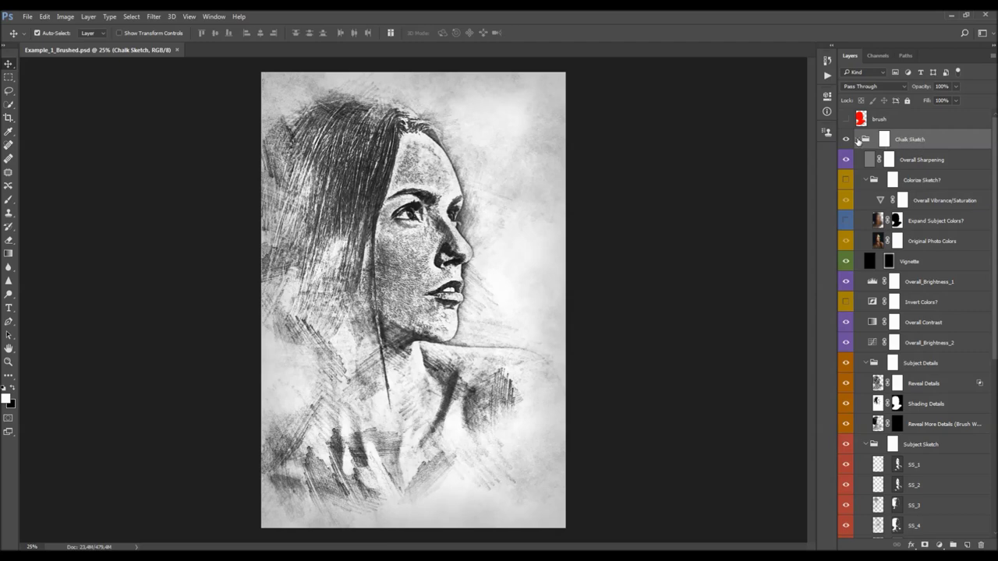
left_click(857, 139, "ctrl")
left_click(857, 140, "ctrl")
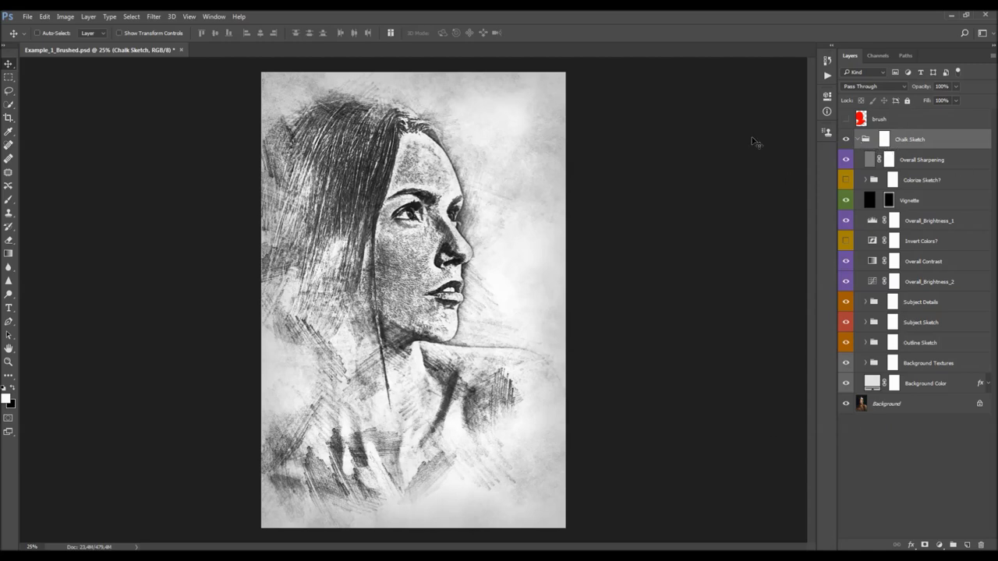
Hide every layer and group inside the Chalk Sketch group, leaving only the original Background photo visible
left_click_drag(849, 162, 862, 417)
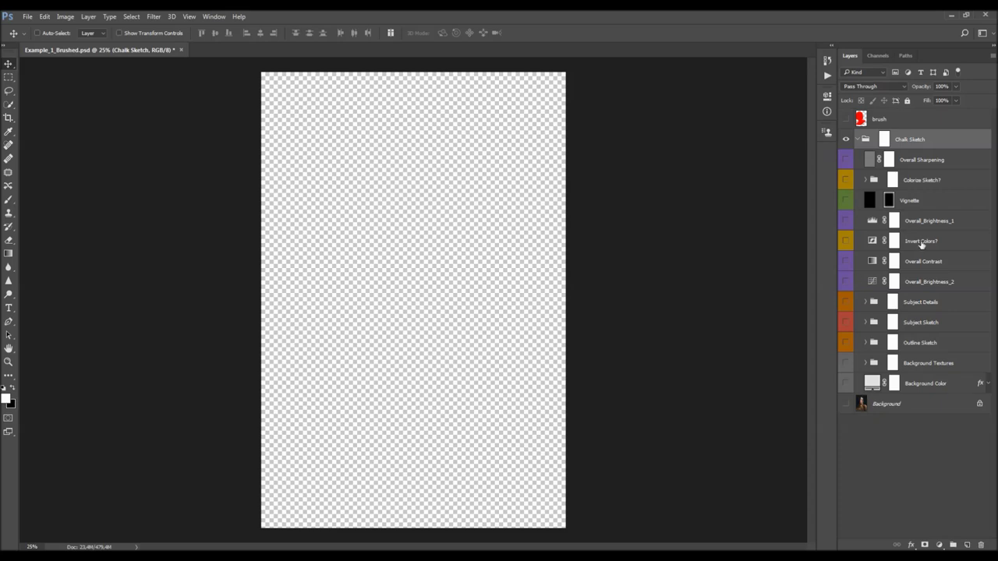
left_click(932, 404)
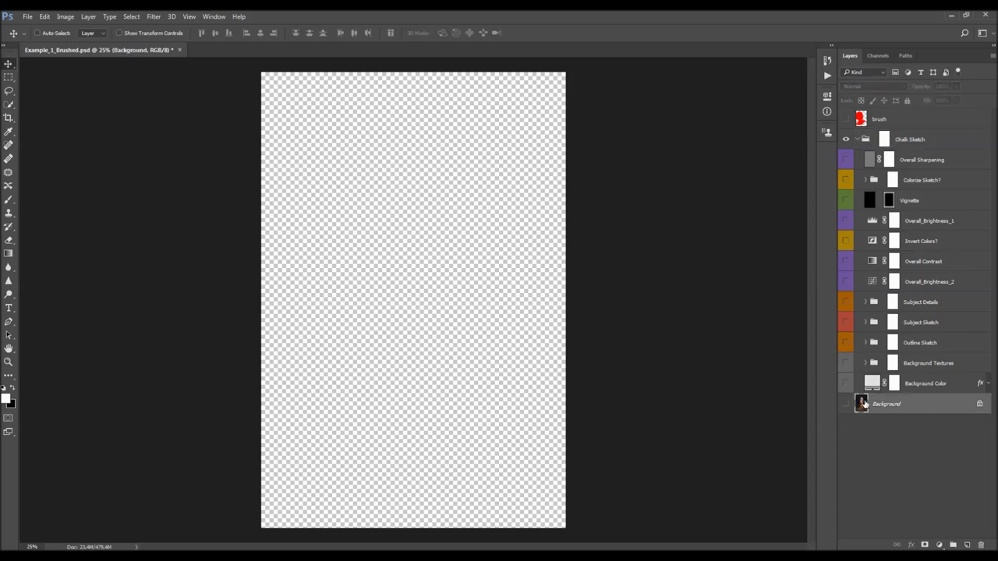
left_click(846, 404)
left_click(846, 404)
left_click(846, 404)
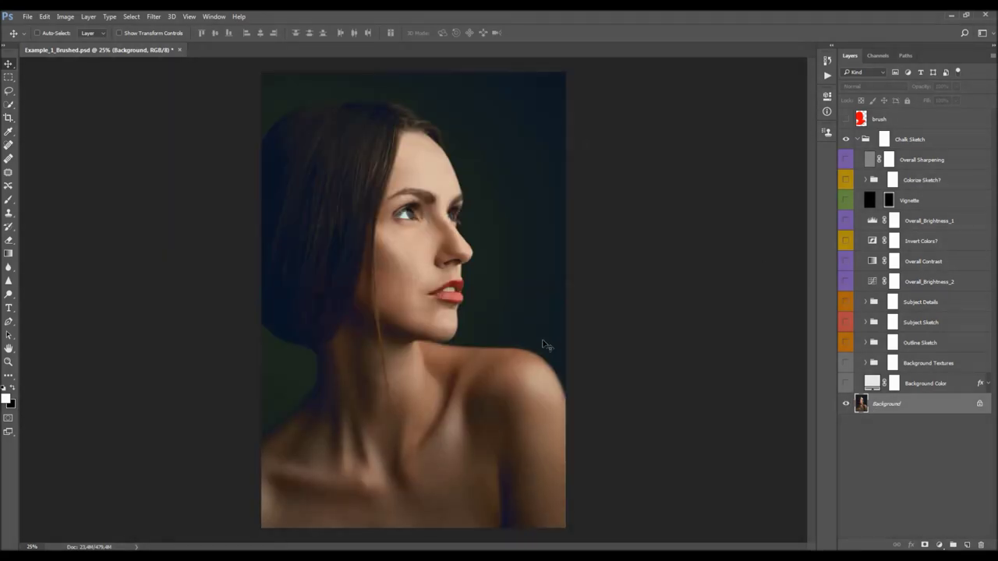
Show the Background Color layer and the Background Textures group
left_click(925, 383)
left_click(845, 384)
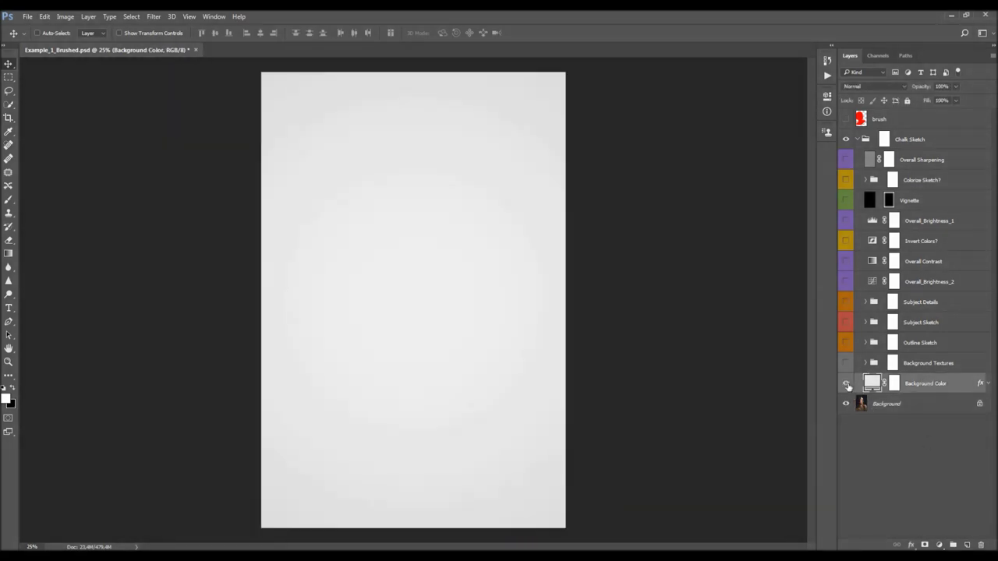
left_click(846, 364)
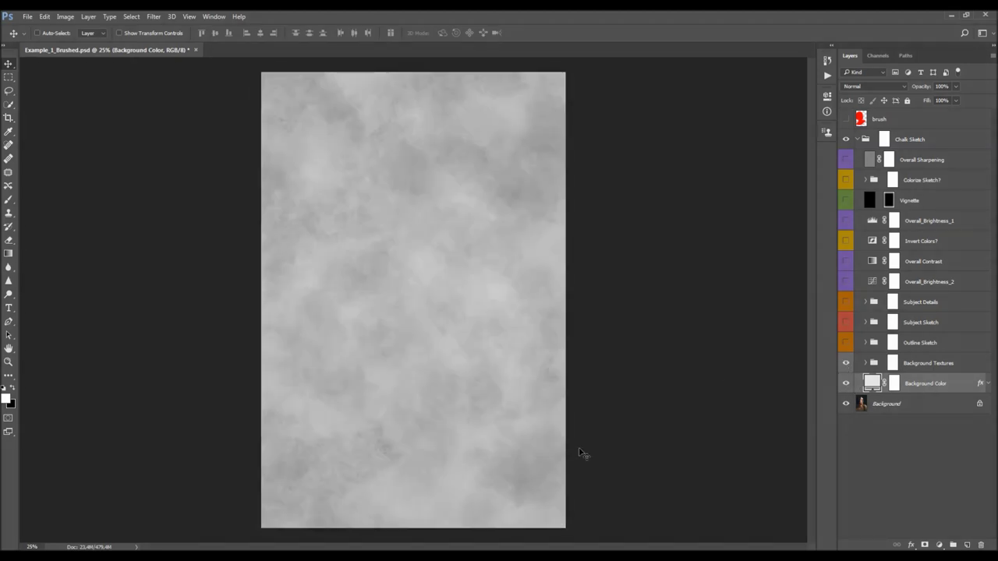
Try a muted grey-green (949c92) for the Background Color fill, and cancel the color change
double_click(870, 381)
left_click_drag(532, 131, 672, 157)
mouse_move(547, 191)
left_mouse_down()
mouse_move(523, 219)
mouse_move(546, 252)
mouse_move(584, 216)
mouse_move(594, 222)
mouse_move(506, 179)
left_mouse_up()
left_click_drag(649, 226, 649, 272)
left_click_drag(622, 238, 513, 230)
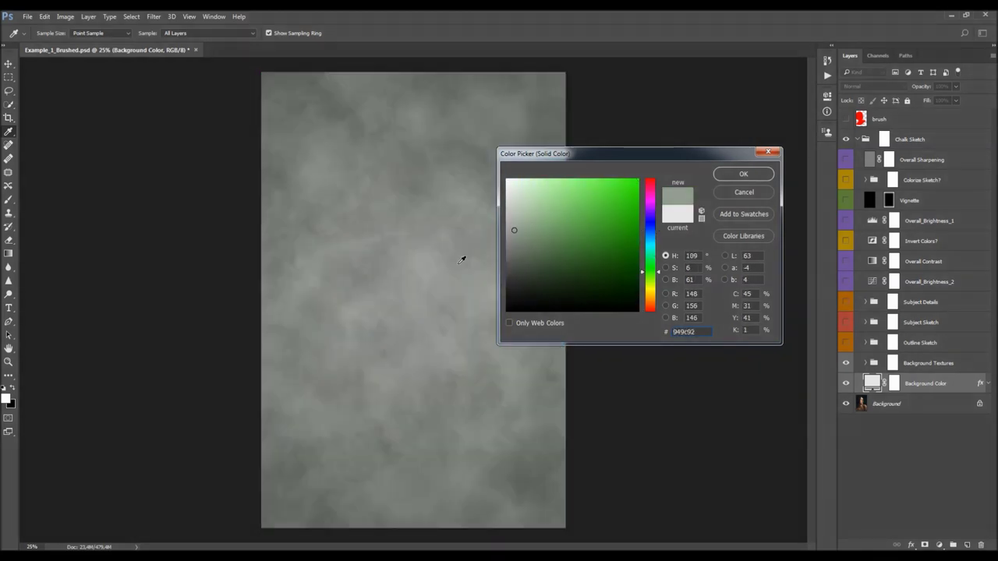
left_click(744, 192)
Set the opacity of the Background Color layer's Gradient Overlay to 100%, comparing the image with the effect off and on
left_click(986, 383)
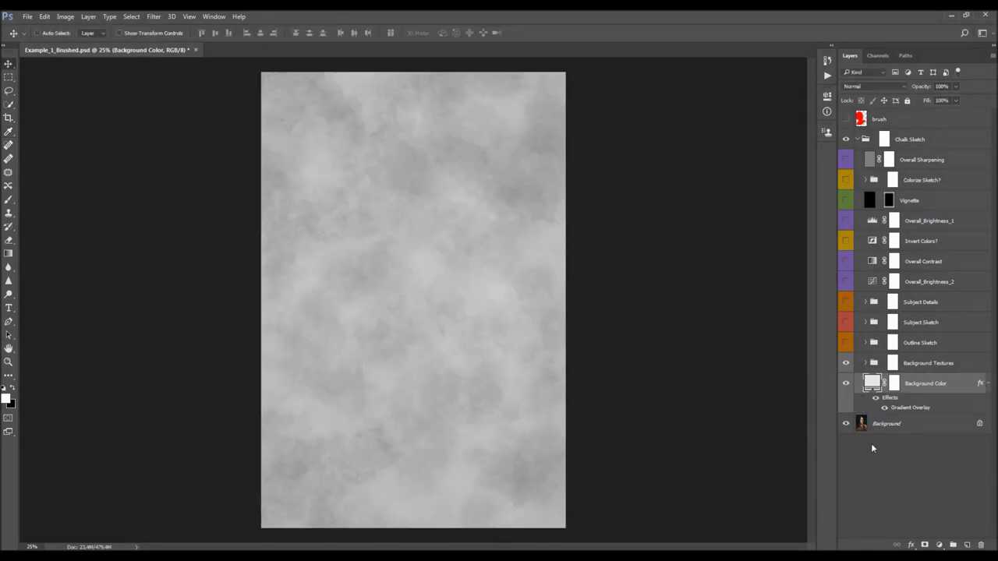
double_click(908, 409)
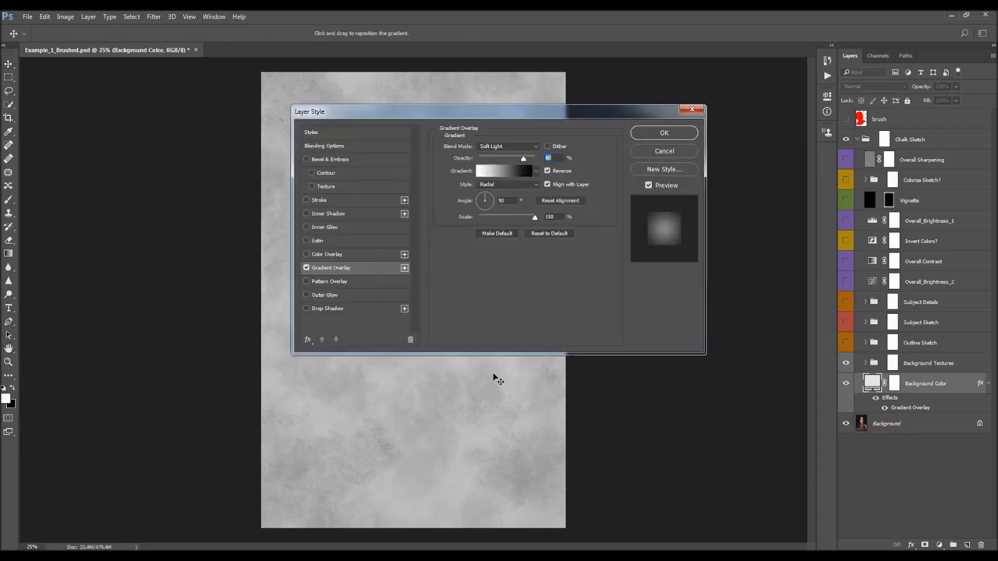
left_click_drag(537, 116, 757, 151)
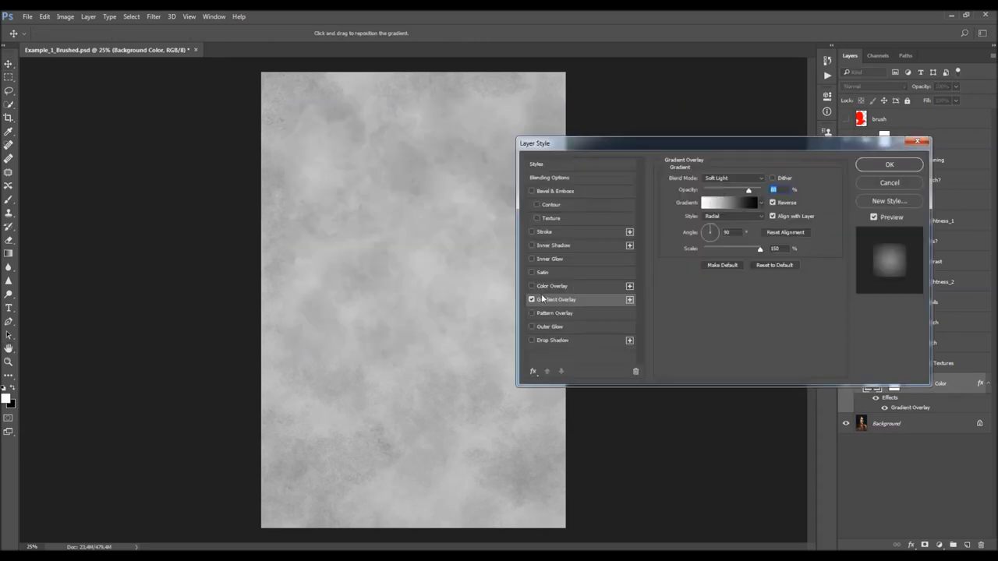
left_click_drag(748, 194, 802, 187)
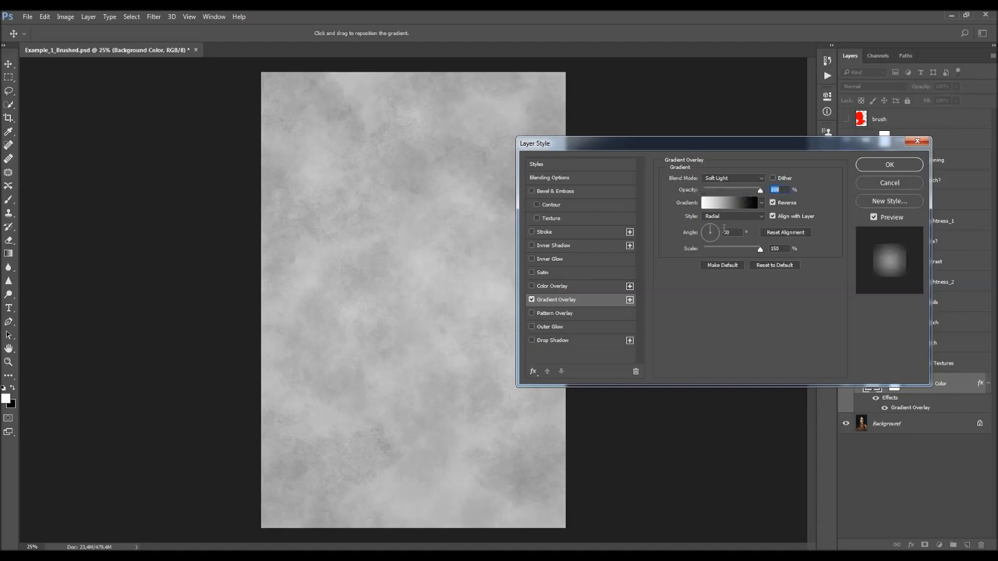
left_click(532, 300)
left_click(532, 300)
left_click(888, 164)
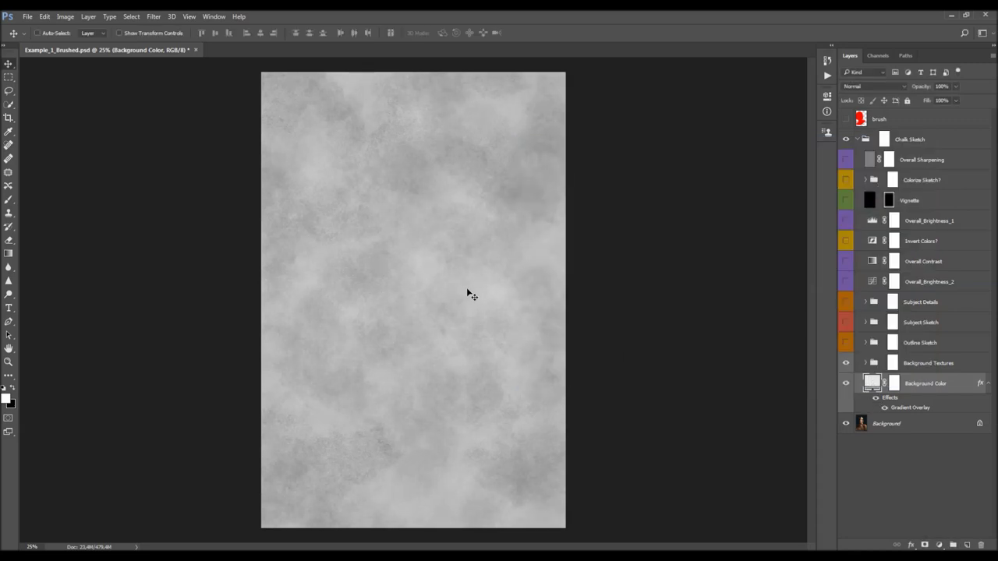
left_click(988, 384)
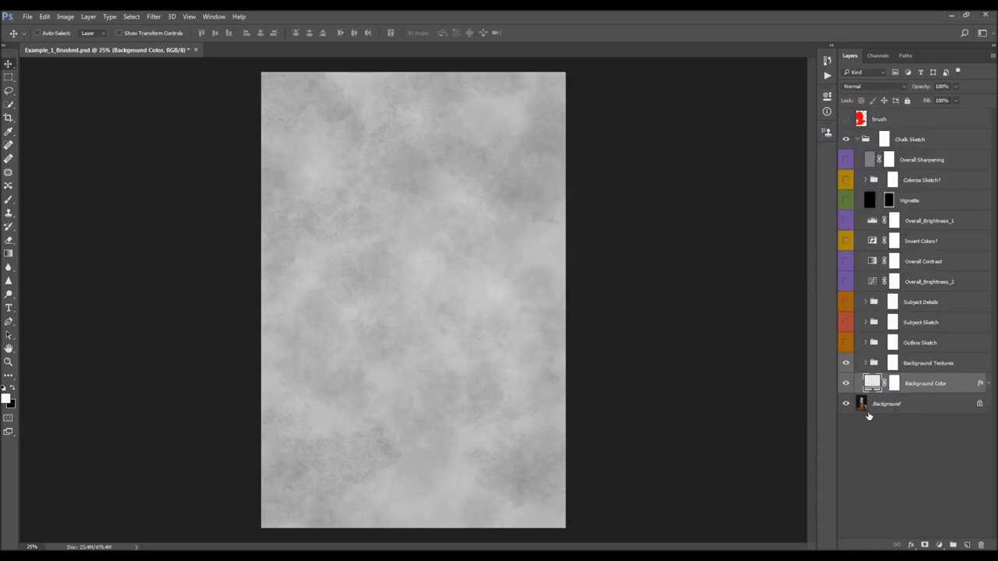
Examine the Background Textures group by toggling its visibility, expanding it, and checking its individual BT layers
left_click(920, 364)
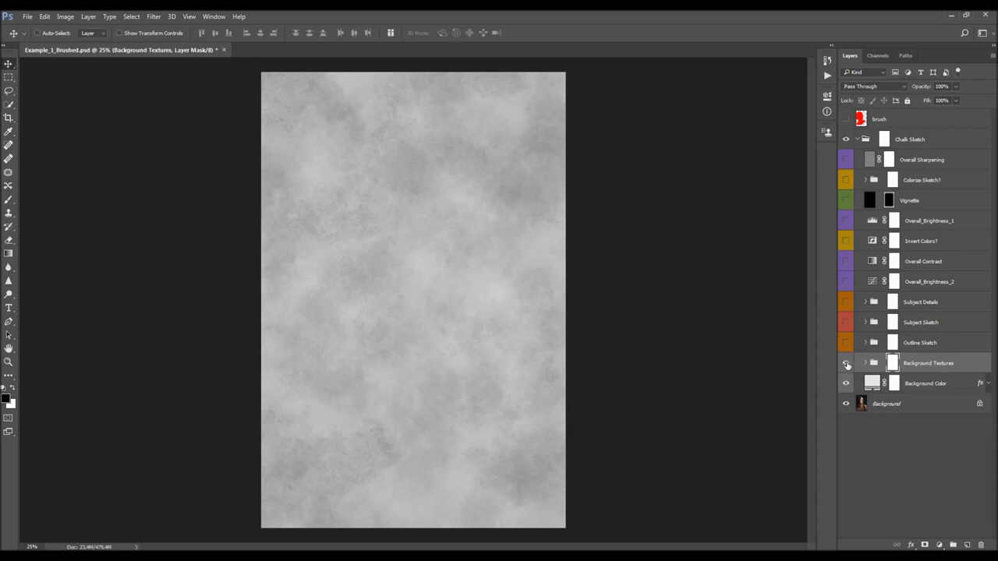
left_click(845, 364)
left_click(846, 363)
left_click(865, 364)
left_click(932, 385)
left_click(925, 425)
left_click(927, 384)
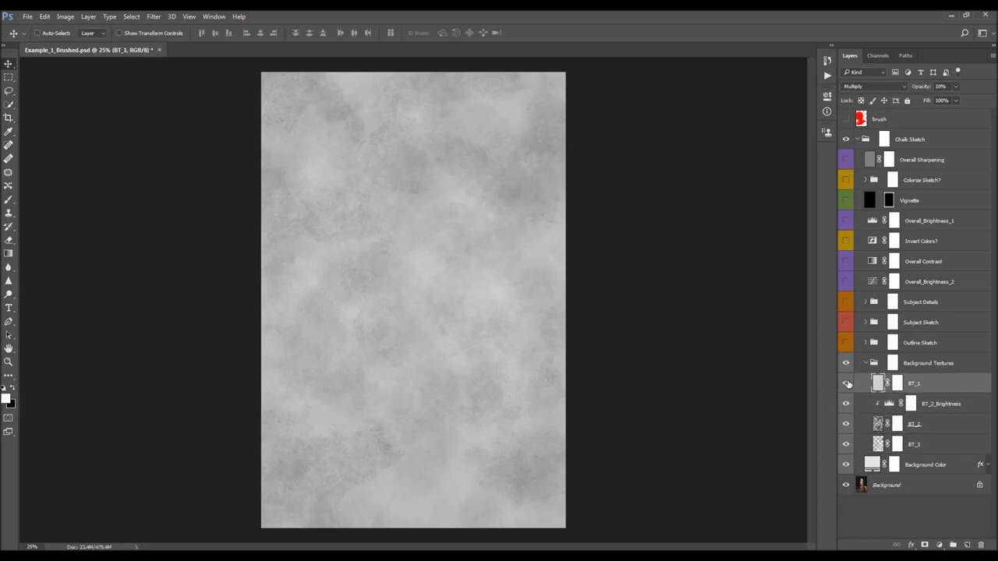
left_click(845, 424)
left_click(846, 424)
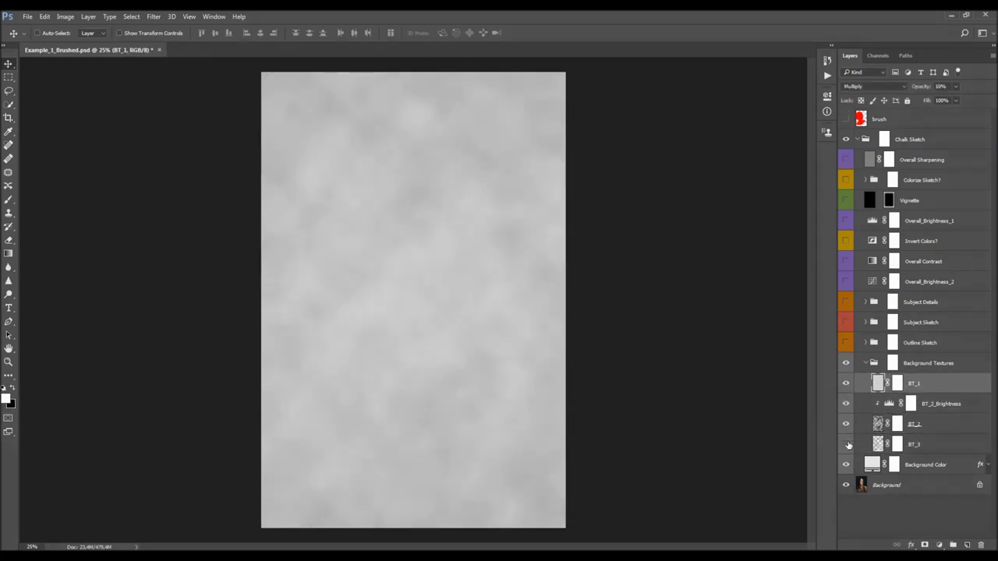
left_click(897, 448)
Try different opacities on the BT_1, BT_2 and BT_3 texture layers in turn
left_click(931, 386)
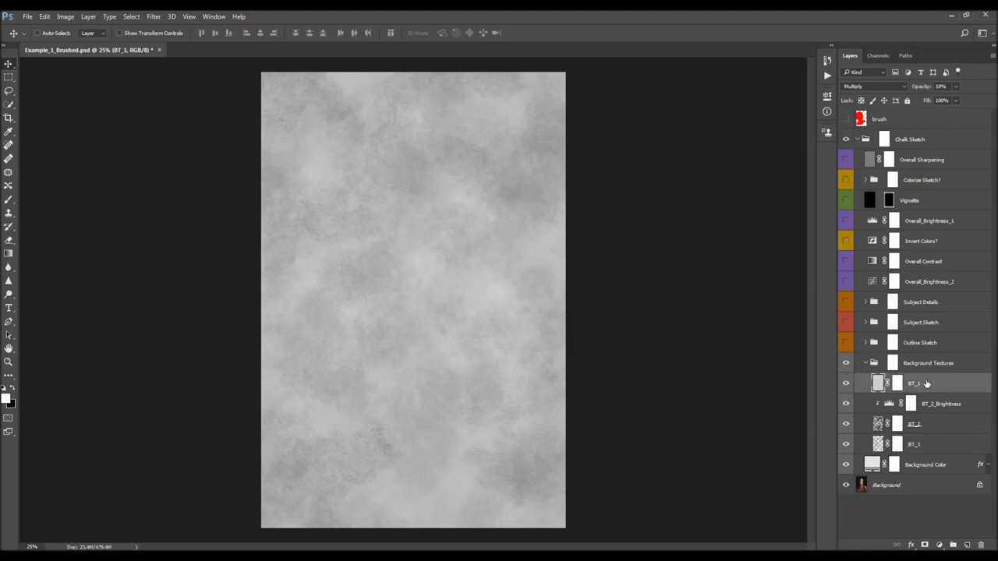
left_click(925, 427)
left_click(924, 445)
left_click(924, 390)
left_click_drag(925, 89, 653, 138)
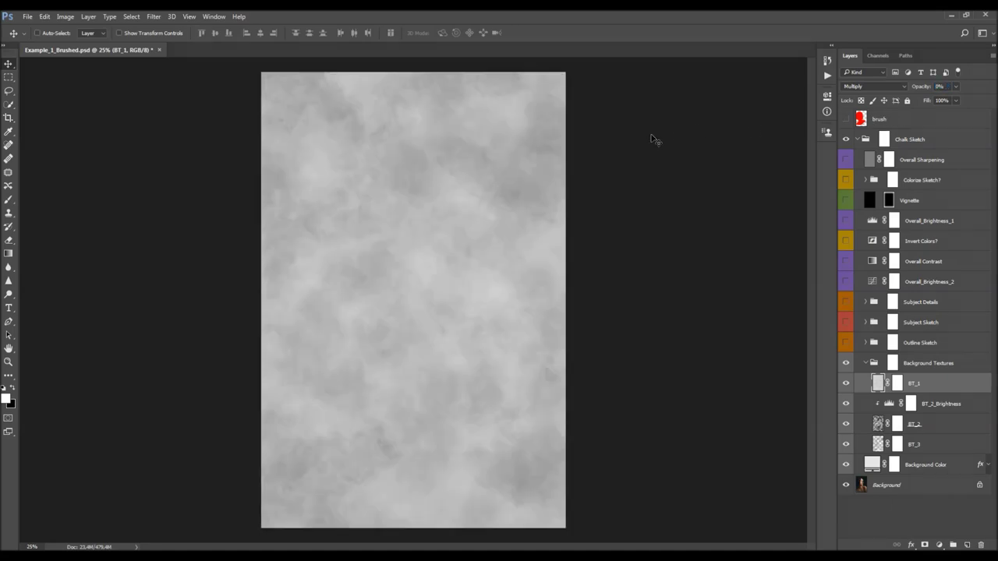
left_click(956, 87)
mouse_move(945, 101)
left_mouse_down()
mouse_move(977, 103)
mouse_move(945, 102)
left_mouse_up()
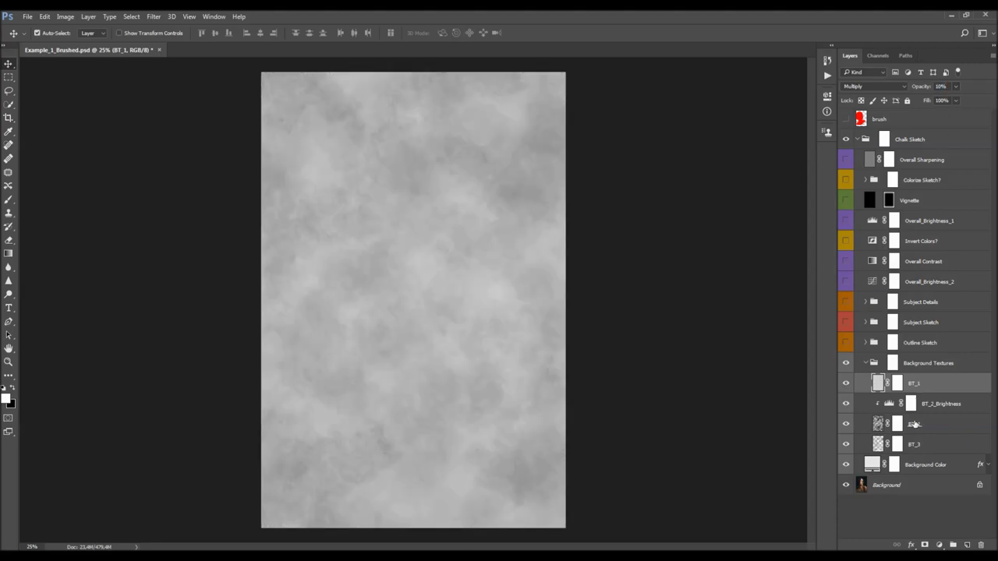
left_click(914, 421)
left_click_drag(843, 109, 815, 109)
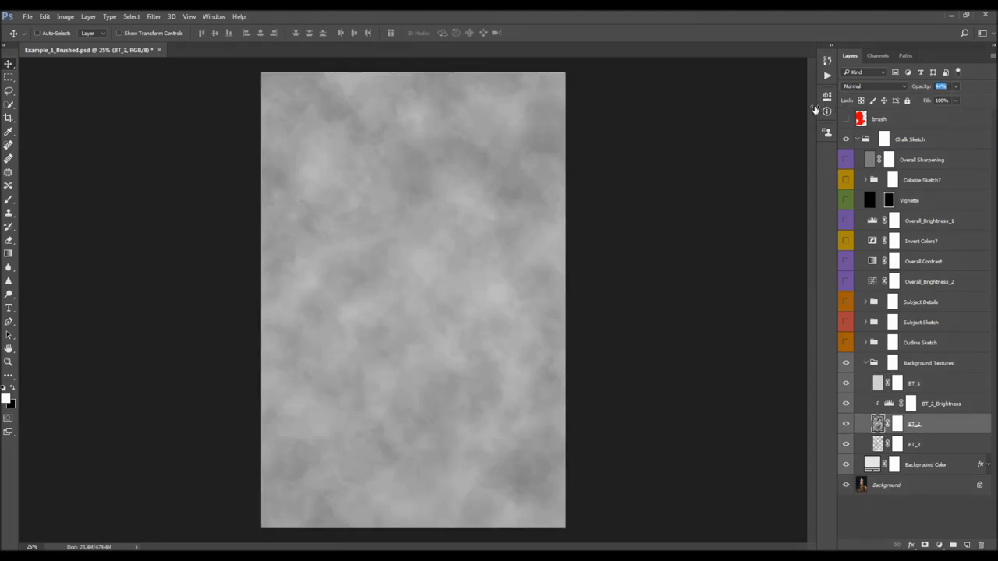
left_click(918, 445)
left_click_drag(928, 89, 921, 91)
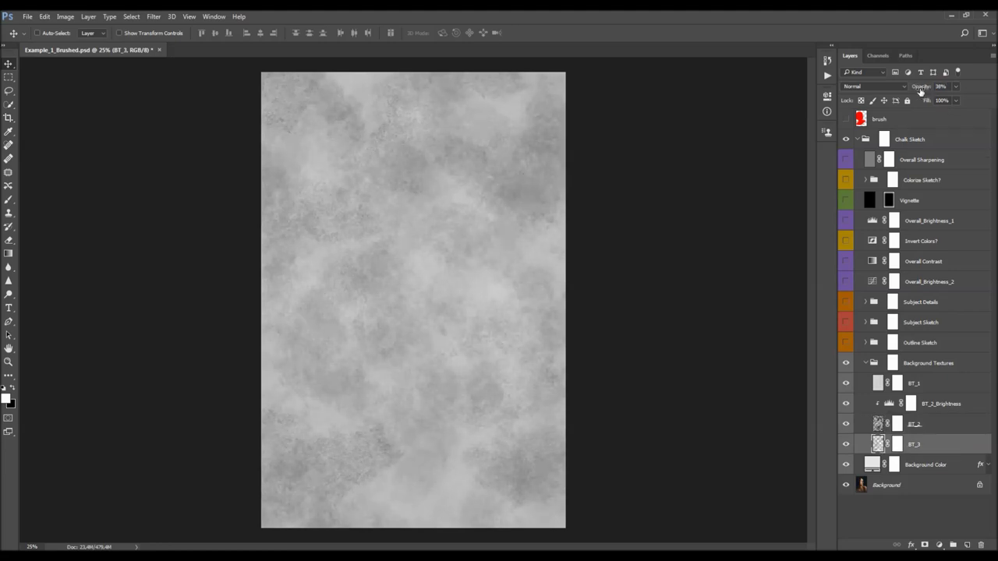
Compare the background texture with the BT_2_Brightness adjustment layer hidden and shown
left_click(889, 404)
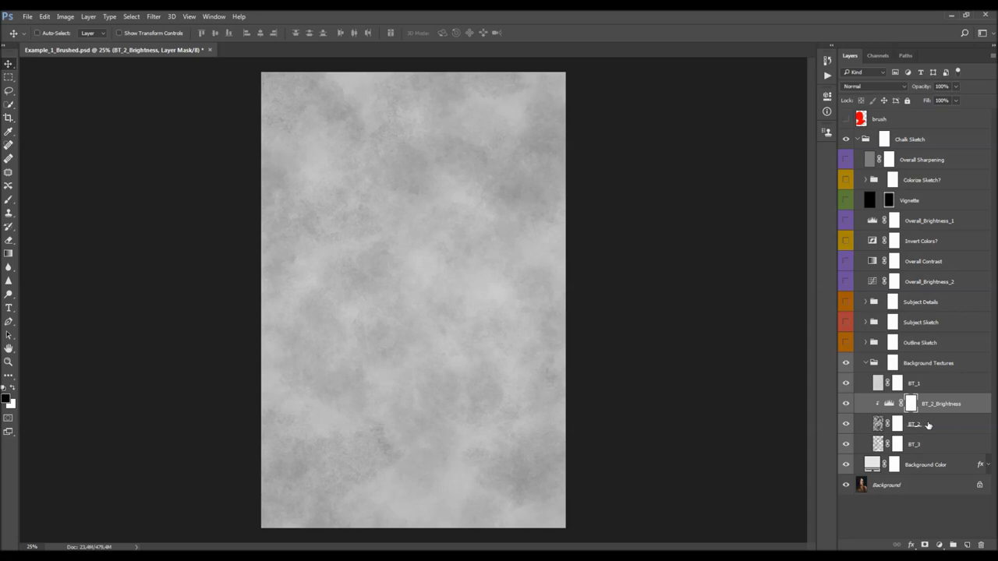
left_click(846, 404)
left_click(845, 404)
Show the Outline Sketch, Subject Sketch and Subject Details groups
left_click(846, 342)
left_click(846, 322)
left_click(846, 311)
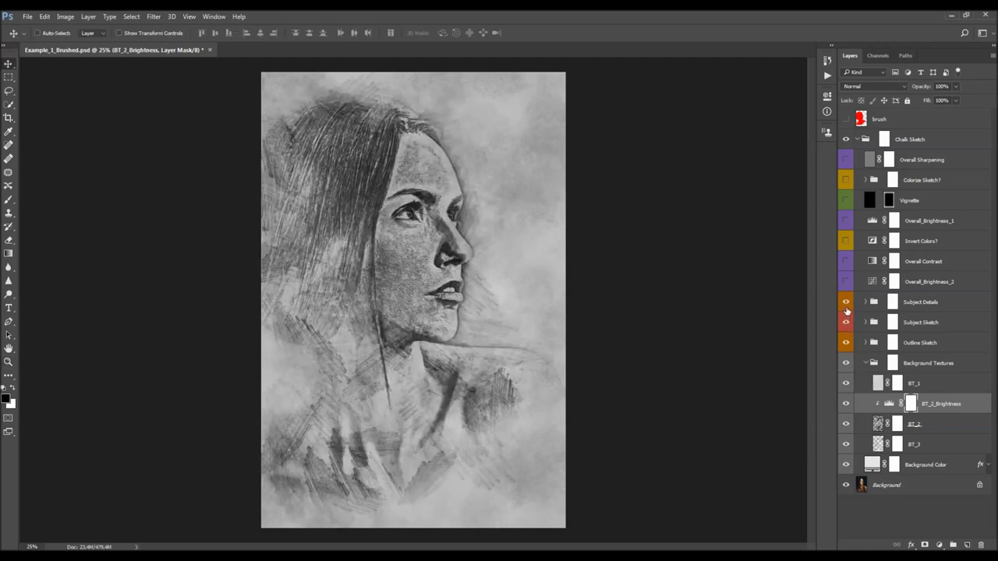
Show the Overall_Brightness_2 layer and compare the sketch with the Background Textures group hidden and shown
left_click(846, 282)
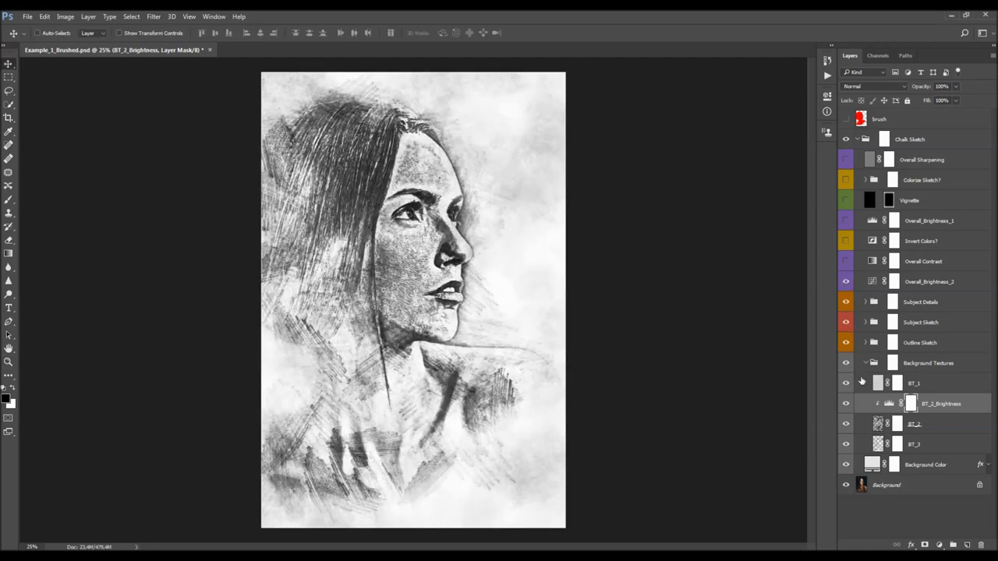
left_click(845, 363)
left_click(845, 364)
left_click(847, 364)
left_click(846, 364)
Go through the layers inside the Background Textures group and compare the sketch with BT_3 hidden and shown
left_click(876, 384)
left_click(877, 404)
left_click(877, 443)
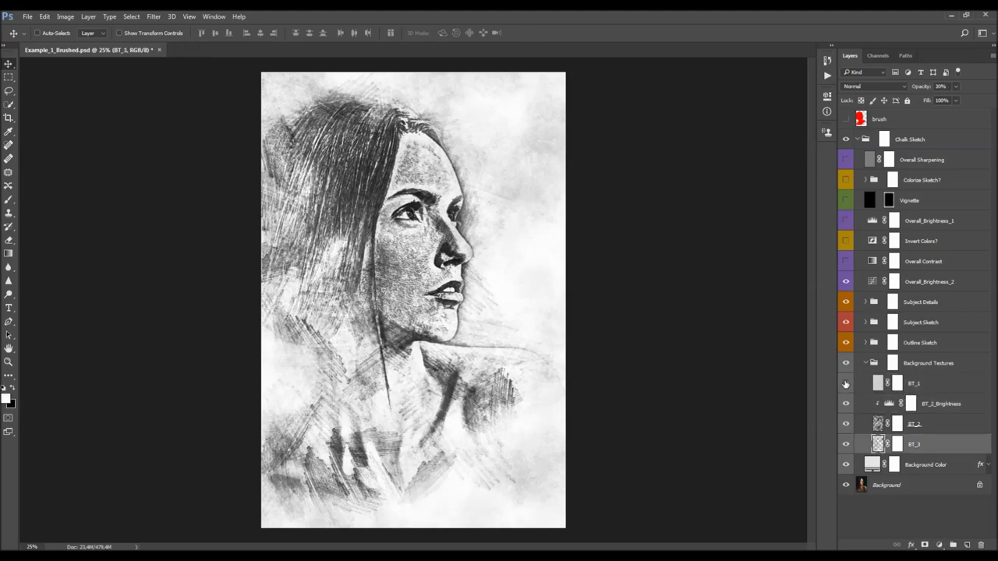
left_click(847, 444)
left_click(846, 444)
left_click(847, 444)
left_click(847, 444)
Try different input and output black and white levels on the BT_2_Brightness adjustment layer
double_click(888, 404)
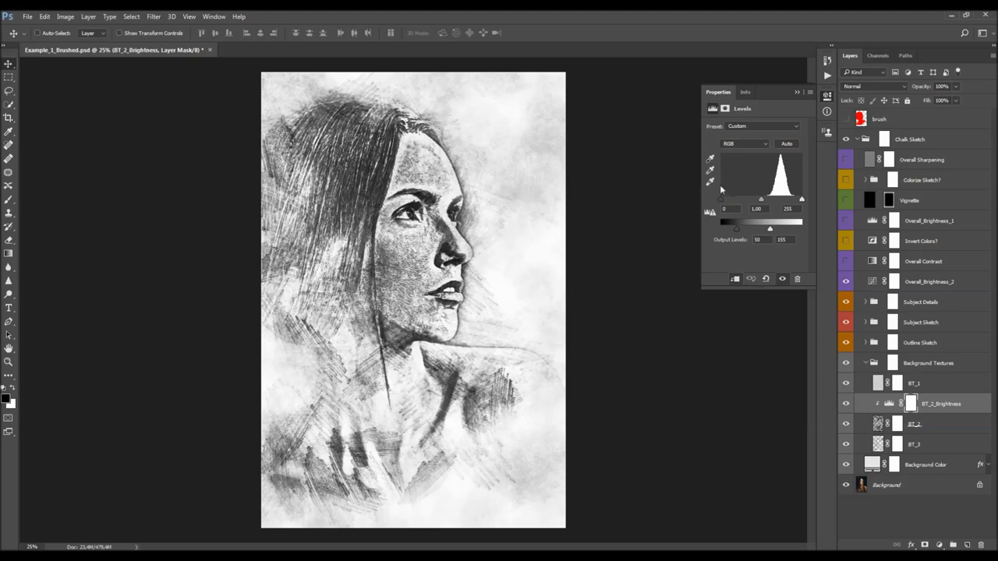
left_click_drag(737, 200, 762, 199)
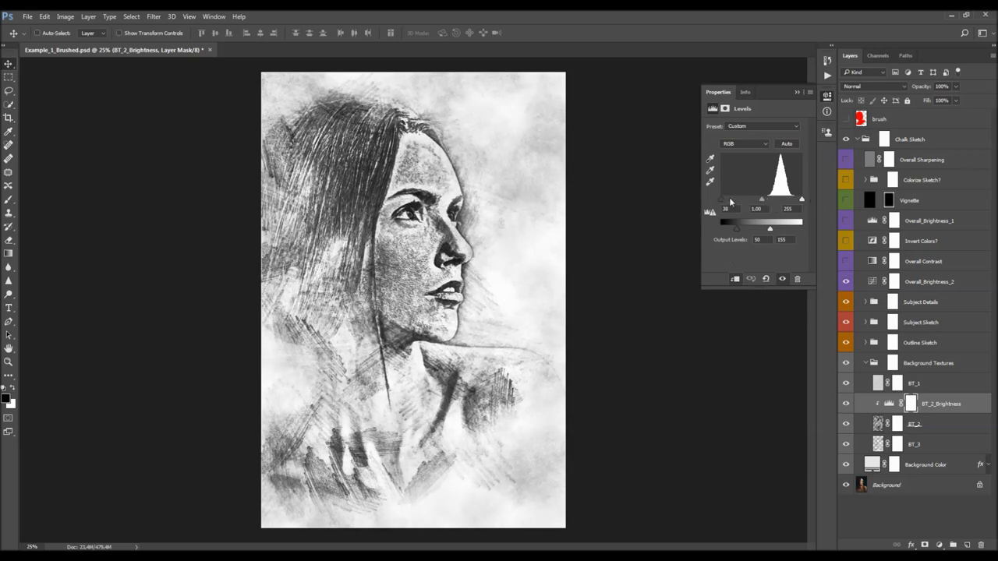
left_click_drag(803, 200, 778, 202)
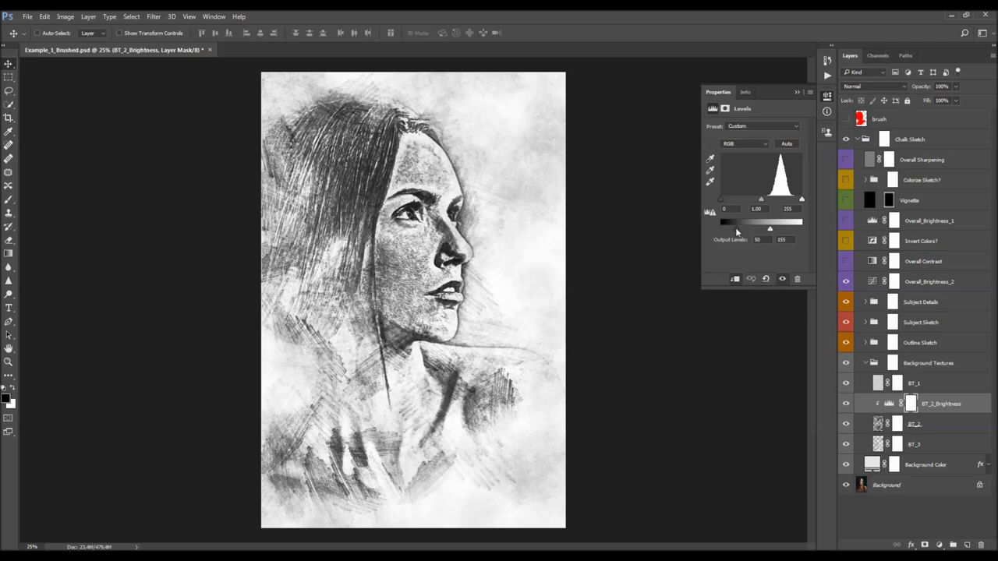
left_click_drag(738, 232, 780, 231)
key("ctrl+z")
mouse_move(721, 228)
left_mouse_down()
mouse_move(745, 228)
mouse_move(734, 231)
left_mouse_up()
left_click_drag(765, 228, 763, 230)
left_click(797, 92)
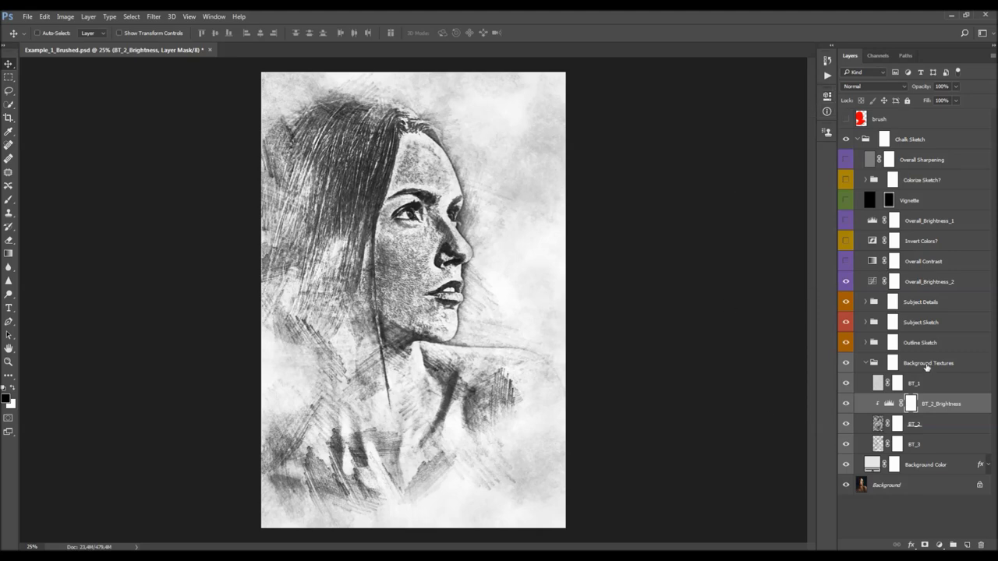
Collapse the Background Textures group and expand the Outline Sketch group
left_click(875, 363)
left_click(865, 363)
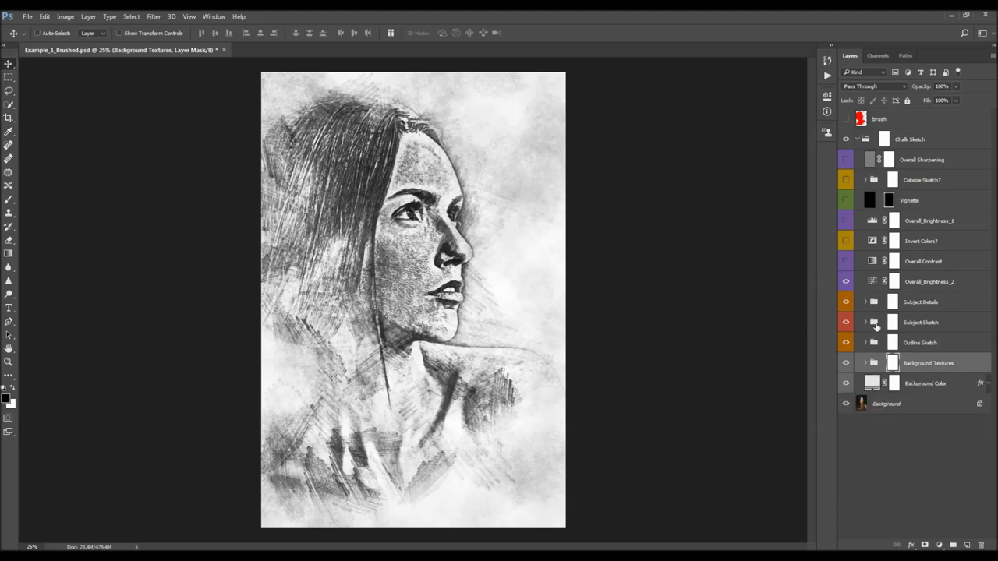
left_click(865, 343)
left_click(920, 347)
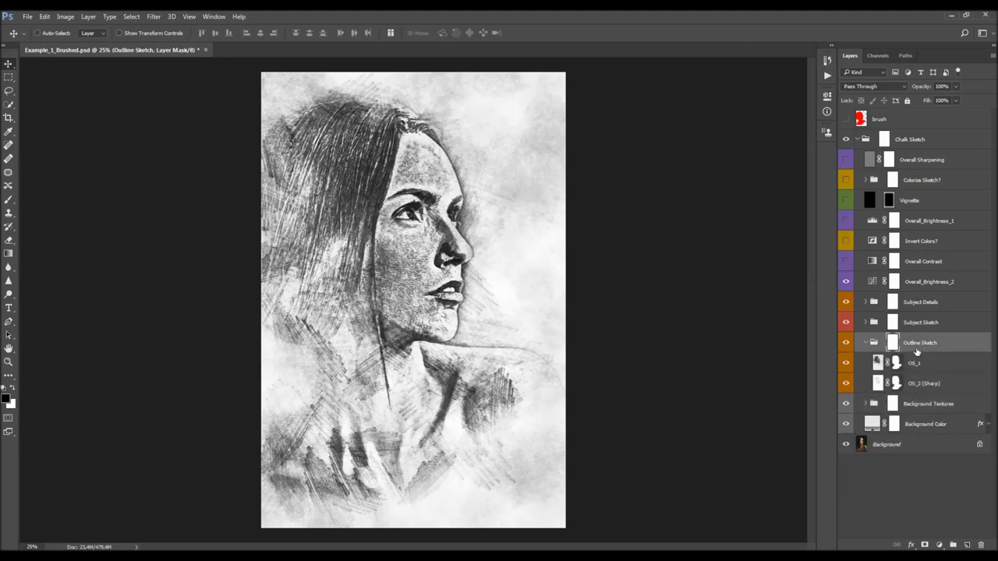
Isolate the Outline Sketch group by hiding the visible sketch and brightness layers above it, compare it hidden and shown, and restore them
left_click(845, 344)
left_click_drag(846, 322, 845, 283)
left_click(847, 347)
left_click(847, 346)
left_click(847, 346)
left_click(847, 346)
left_click(848, 346)
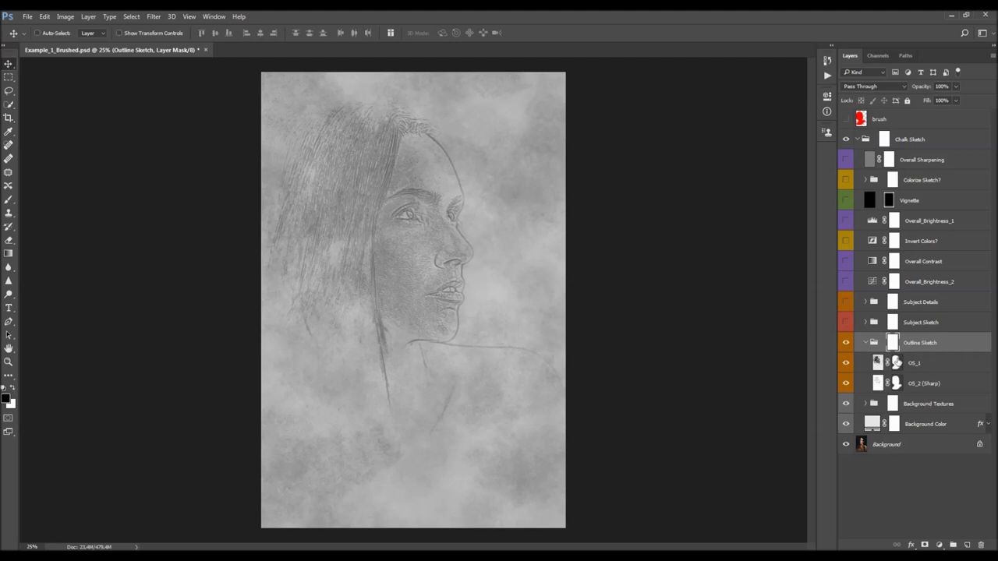
left_click(897, 361)
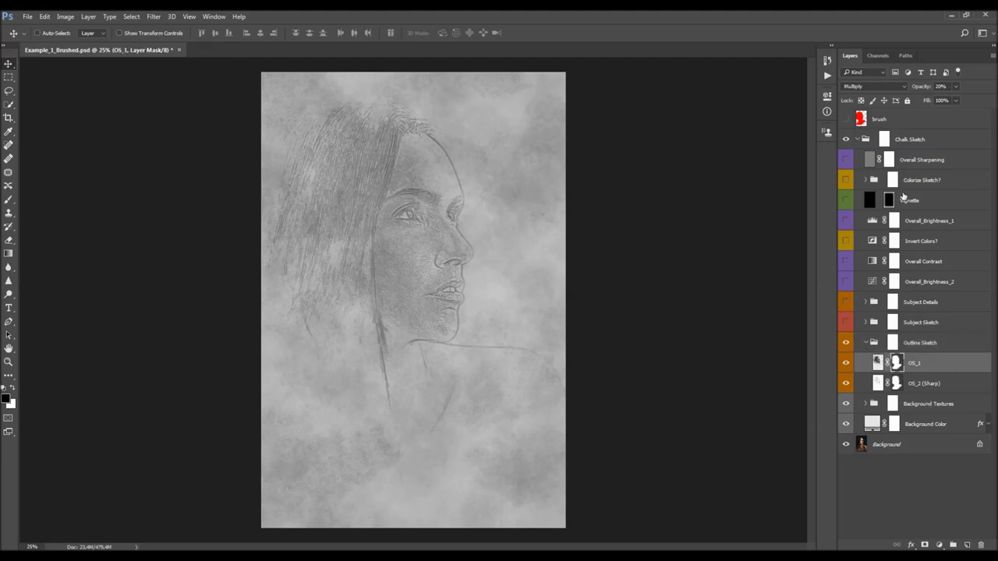
left_click_drag(849, 323, 847, 282)
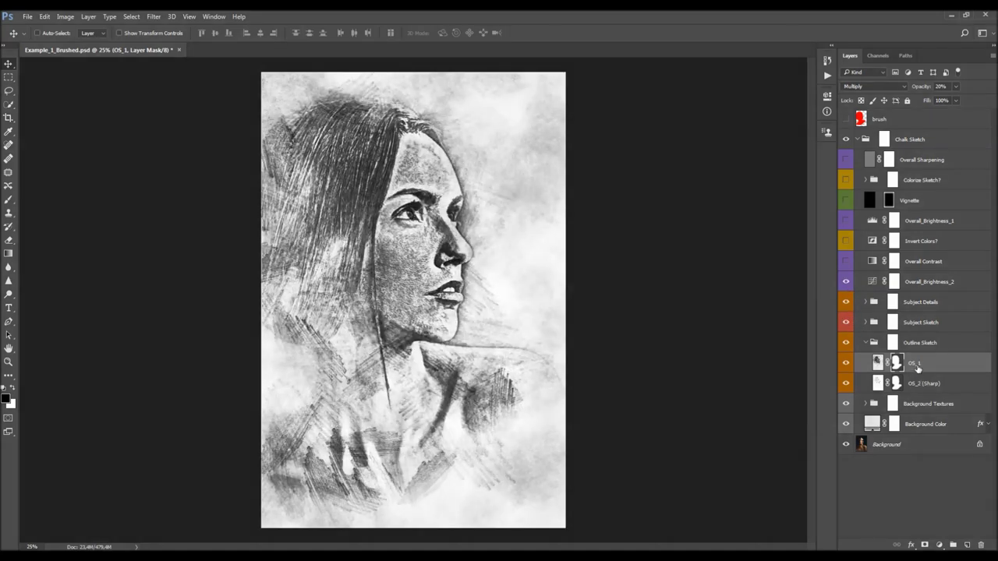
Compare the sketch with the OS_1 layer hidden and shown
left_click(879, 364)
left_click(845, 364)
left_click(845, 364)
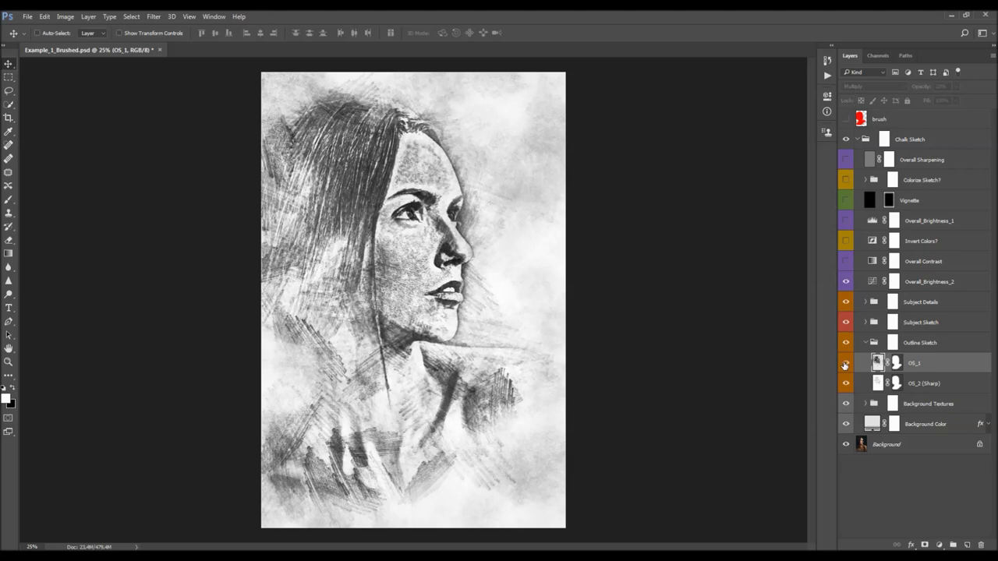
Try 100% opacity on the OS_2 (Sharp) and OS_1 layers, and return OS_1 to 20%
left_click(921, 388)
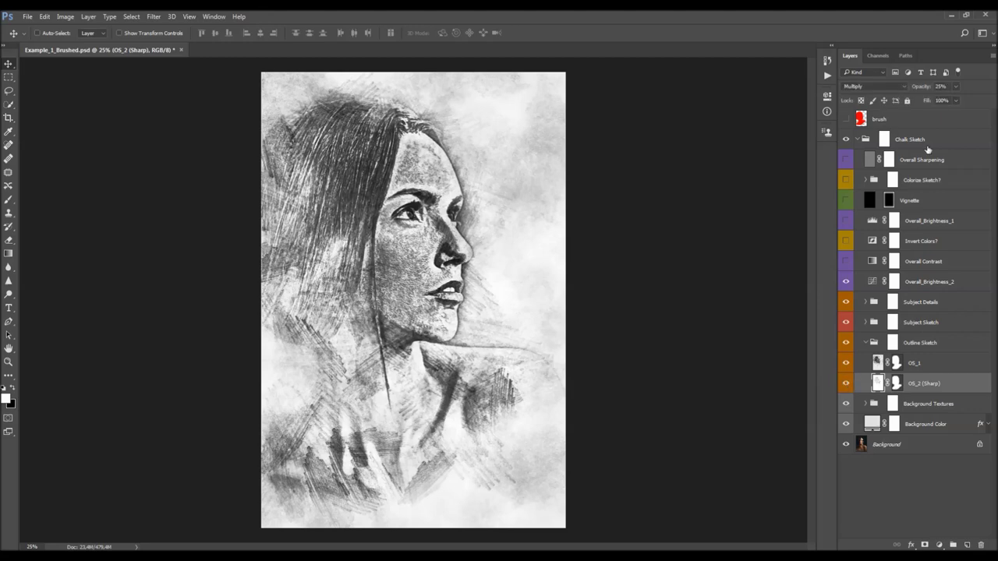
type("100")
key("Return")
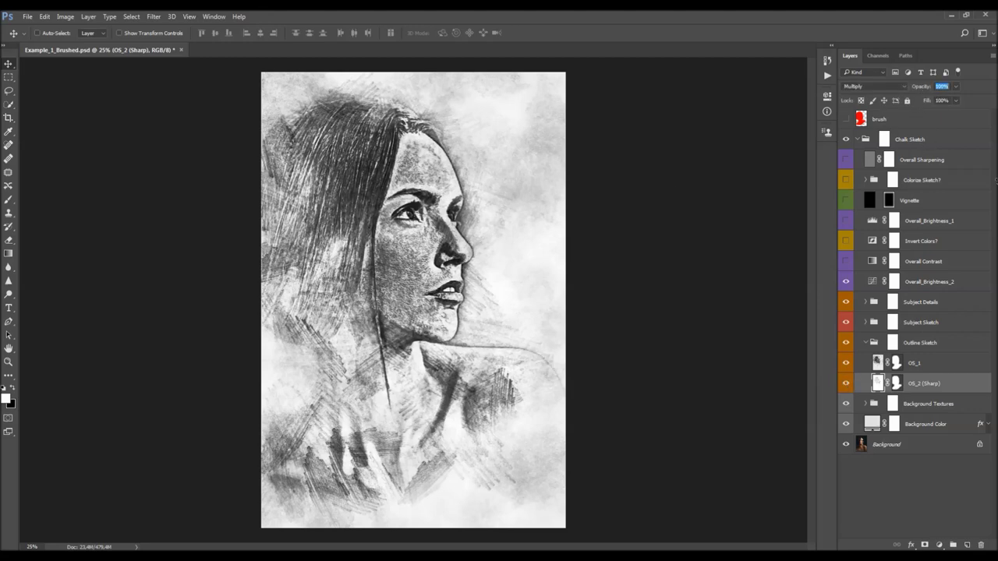
key("alt+bracketright")
mouse_move(917, 87)
left_mouse_down()
mouse_move(997, 87)
mouse_move(639, 134)
left_mouse_up()
type("100")
key("Return")
type("20")
key("Return")
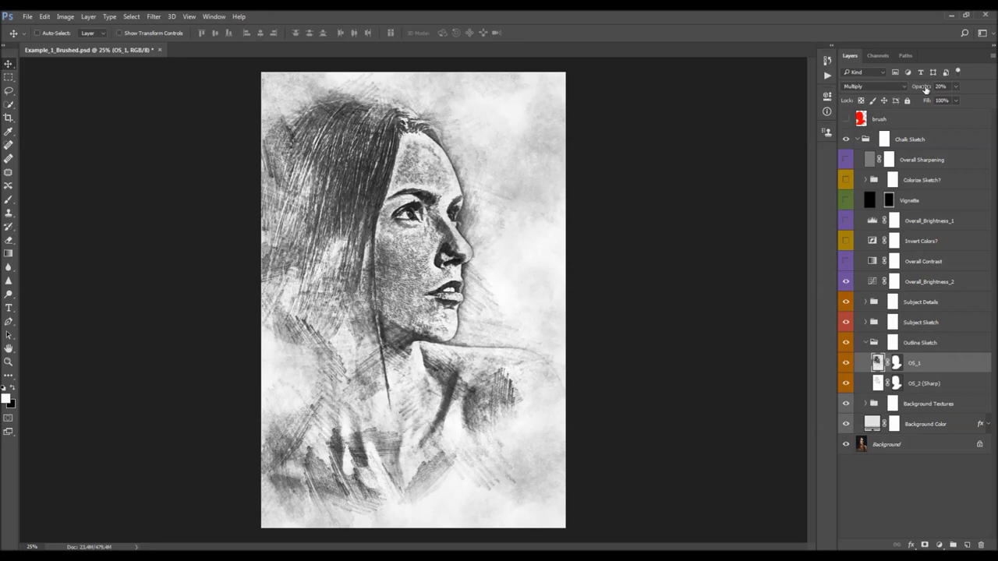
left_click_drag(924, 88, 913, 88)
key("ctrl+z")
Open the properties of the OS_1 layer mask and set its density to 100%
left_click(897, 362)
key("x")
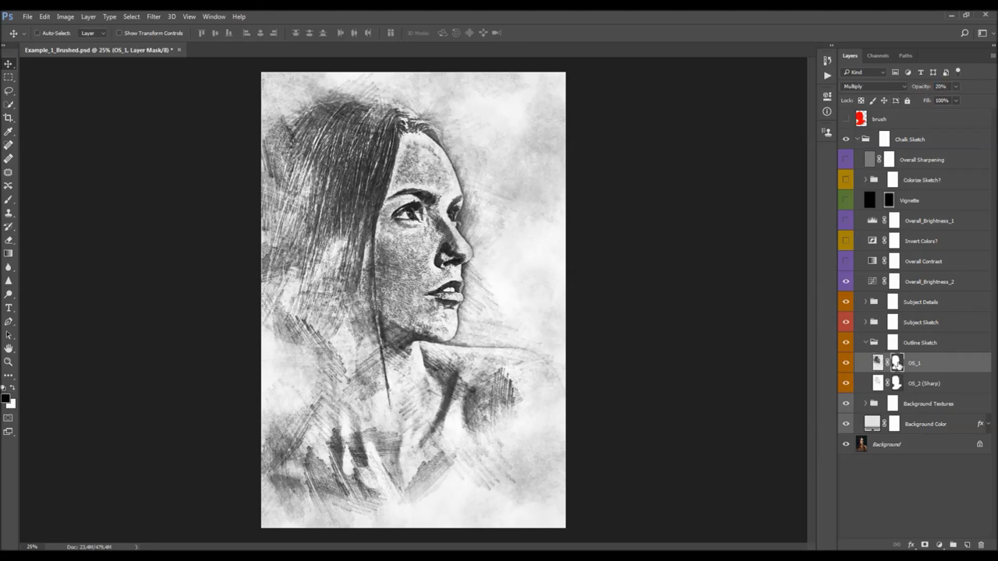
left_click(213, 16)
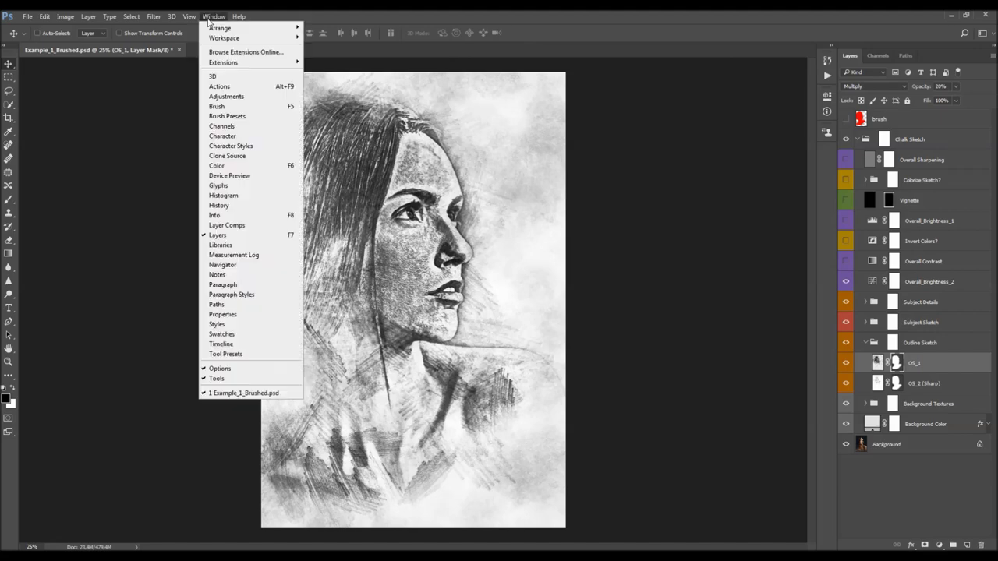
left_click(240, 315)
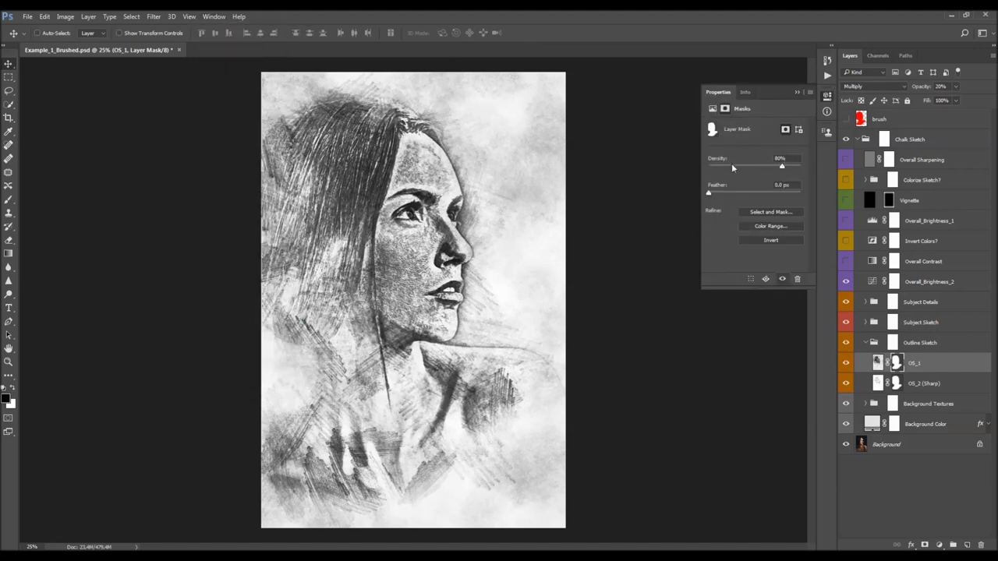
left_click_drag(784, 169, 801, 167)
left_click(914, 363)
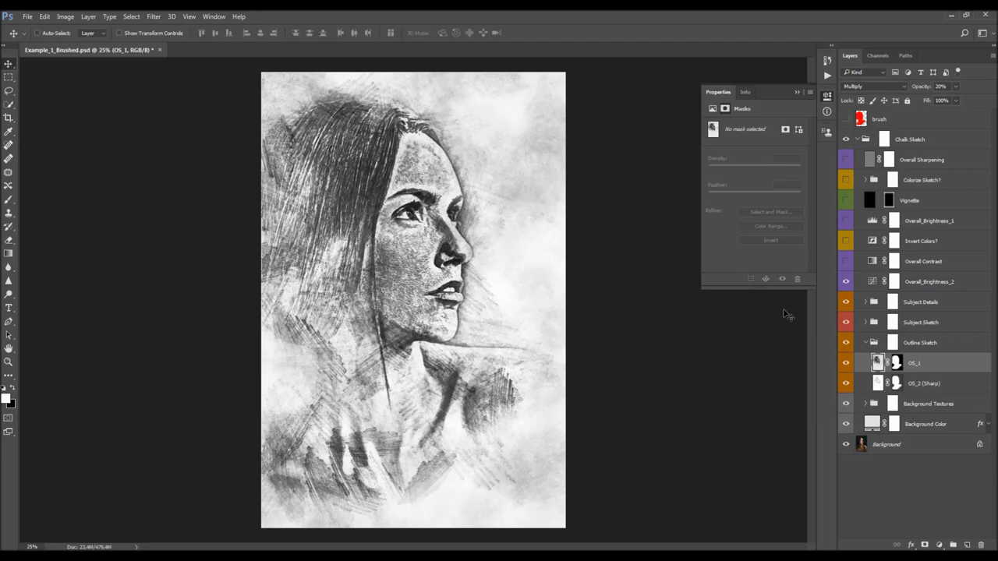
Compare the brushed area's selection outline with the sketch, and check OS_1 with its layer mask disabled and enabled
left_click(860, 118, "ctrl")
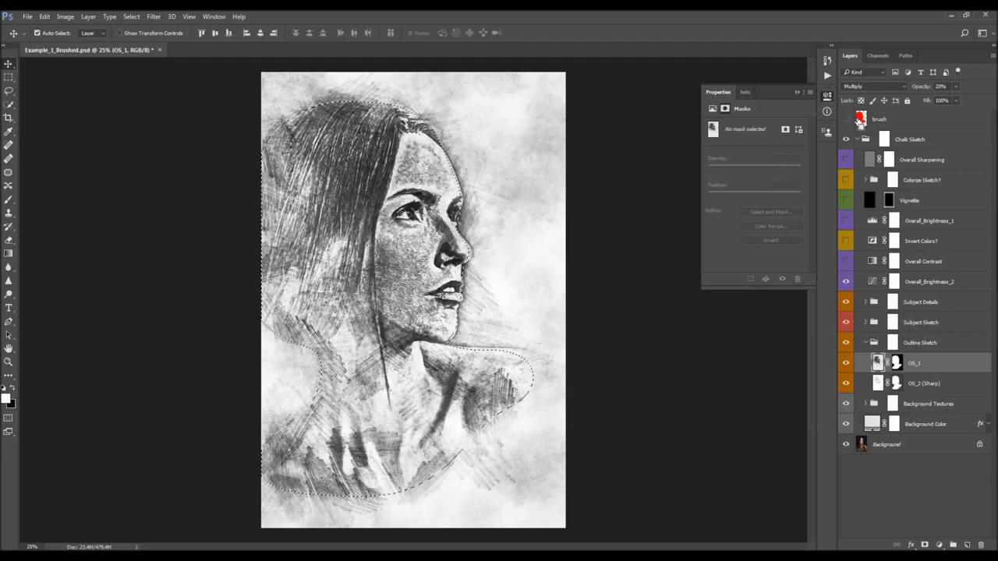
key("ctrl+d")
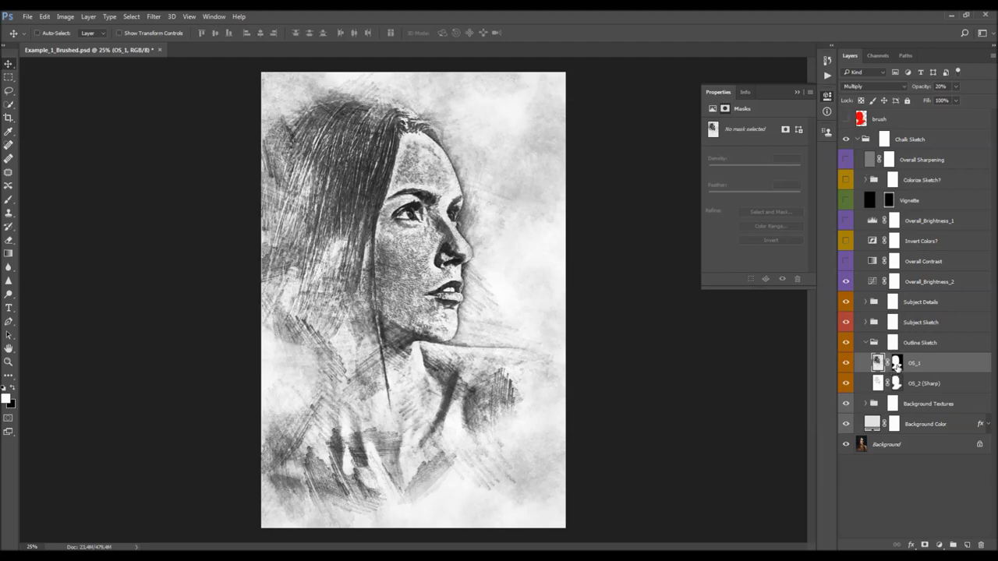
left_click(898, 364, "shift")
left_click(897, 364)
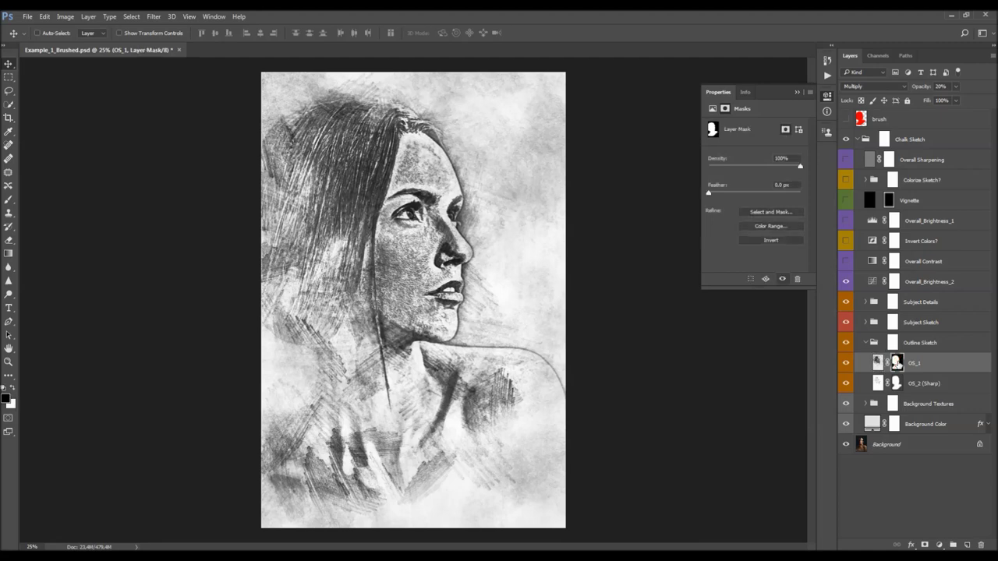
left_click(897, 364, "shift")
left_click(896, 363)
Try an 83% density on the OS_1 layer mask, return it to 100%, and close the mask properties
mouse_move(799, 166)
left_mouse_down()
mouse_move(757, 167)
mouse_move(798, 166)
mouse_move(784, 166)
left_mouse_up()
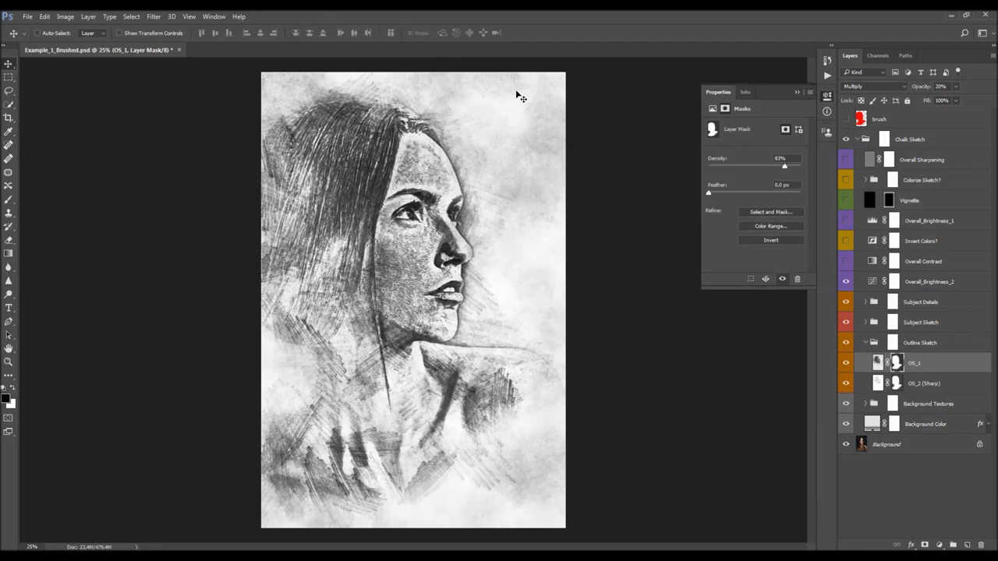
mouse_move(784, 166)
left_mouse_down()
mouse_move(692, 164)
mouse_move(812, 166)
left_mouse_up()
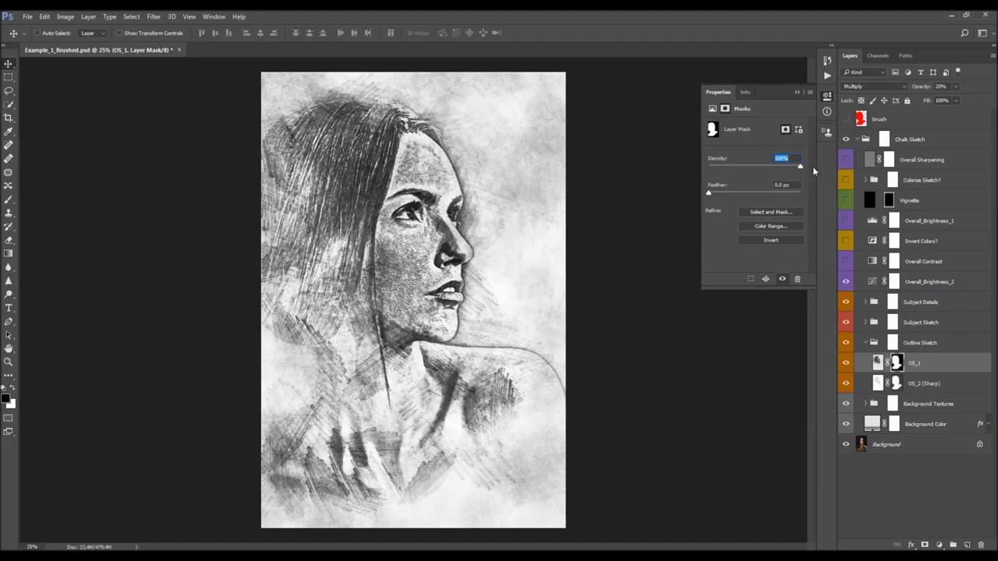
left_click(797, 92)
Hide the OS_1 layer and set the opacity of OS_2 (Sharp) to 39%
left_click(846, 362)
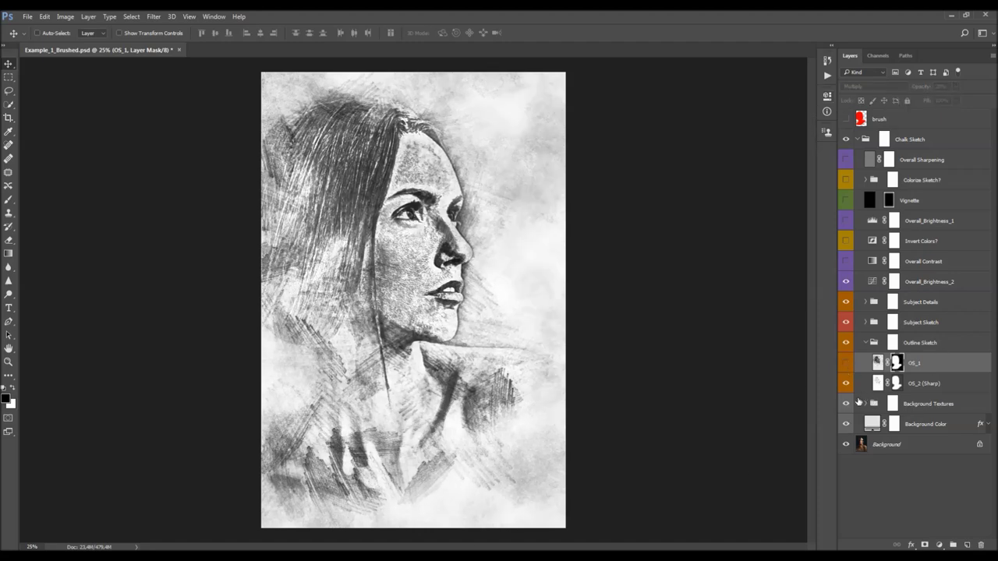
left_click(932, 382)
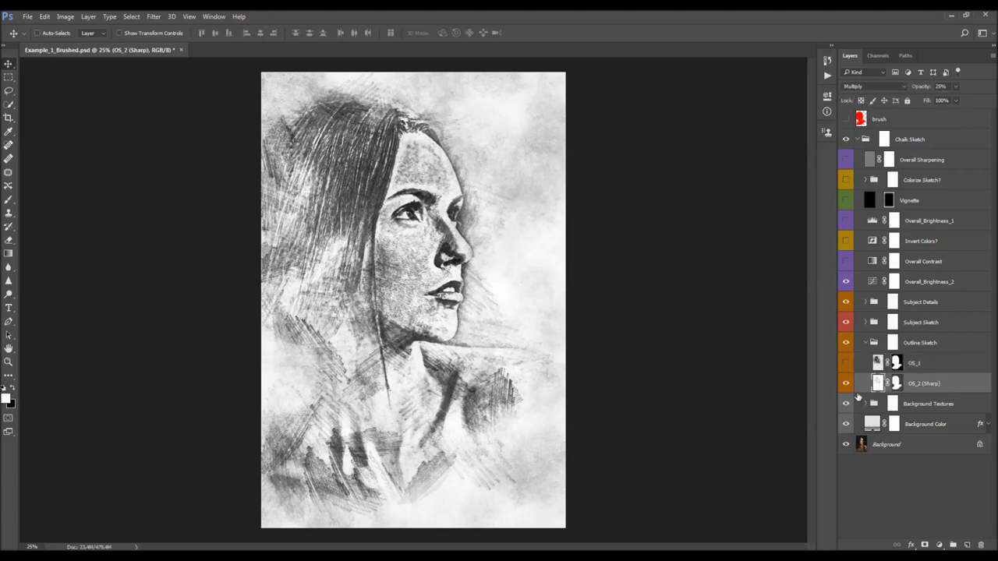
left_click(926, 87)
left_click_drag(929, 92, 940, 328)
Adjust the density of the OS_2 (Sharp) layer mask and close the mask properties
left_click(896, 383)
left_click(828, 96)
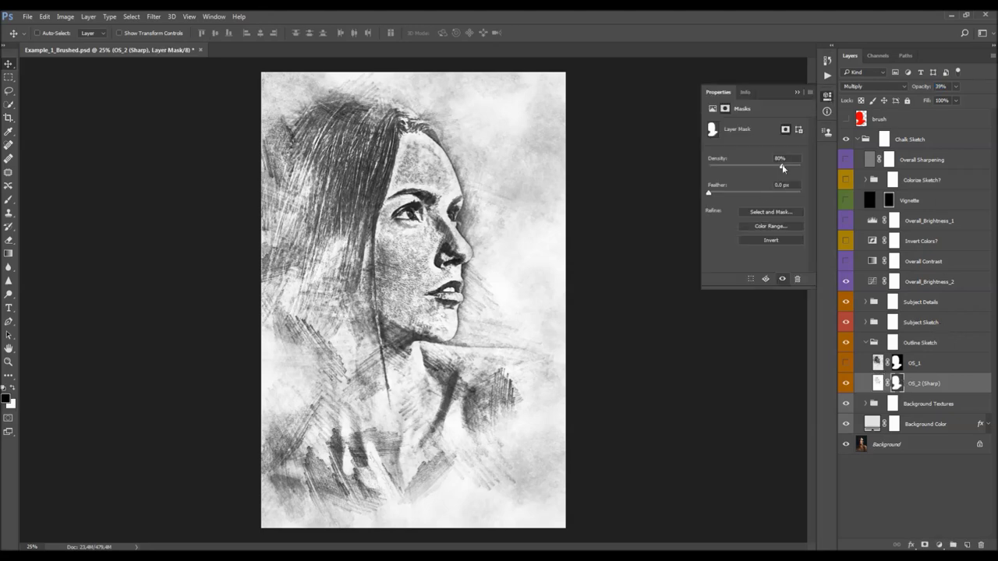
left_click_drag(775, 168, 773, 168)
right_click(273, 125)
left_click(499, 217)
left_click(796, 92)
Collapse the Outline Sketch group and expand the Subject Sketch group
left_click(919, 343)
left_click(865, 342)
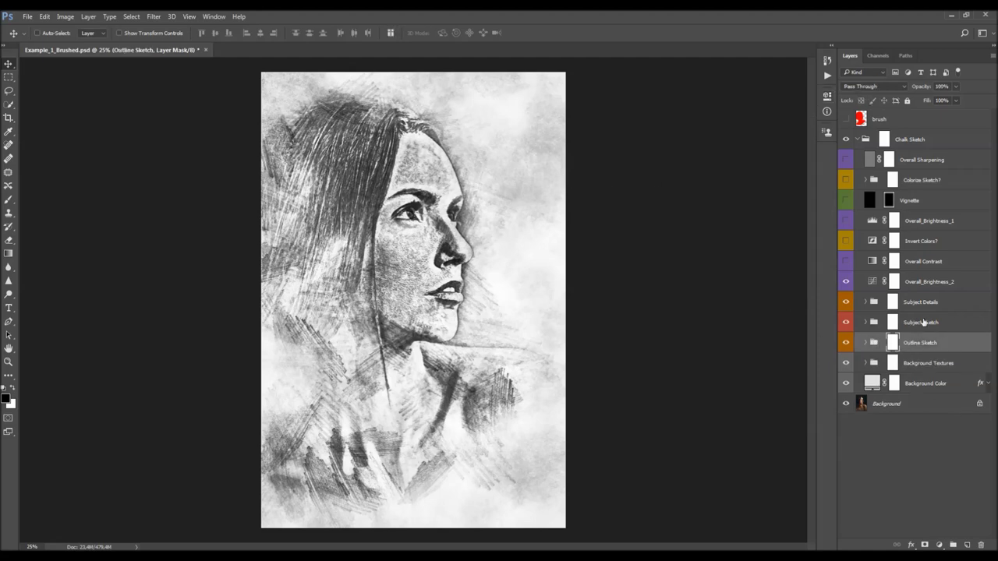
left_click(923, 322)
left_click(866, 322)
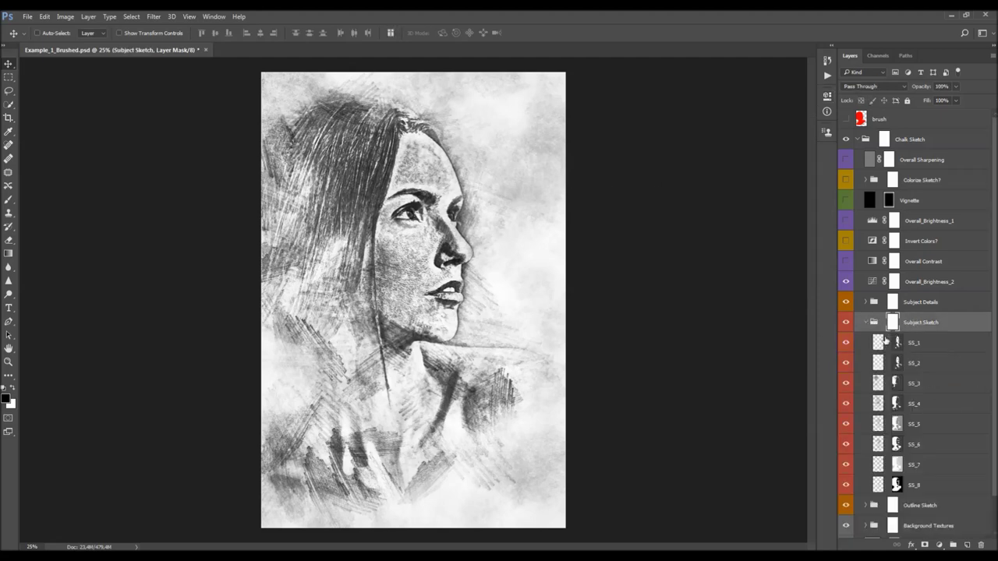
Go through the individual SS layers inside the Subject Sketch group
scroll(886, 335, "down", 2)
left_click(927, 305)
left_click(928, 326)
left_click(928, 367)
left_click(928, 406)
left_click(926, 424)
left_click(928, 446)
left_click(927, 405)
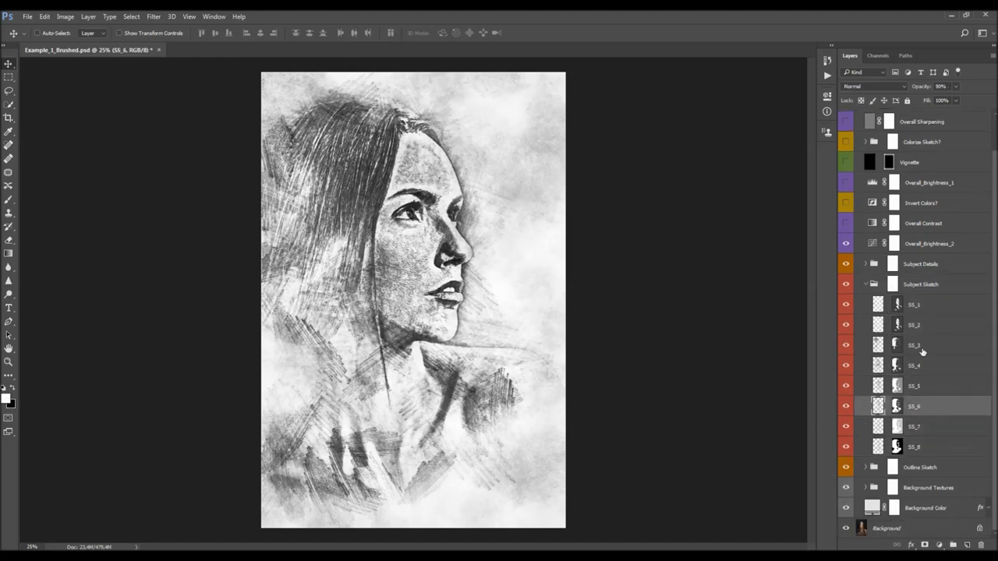
left_click(927, 346)
left_click(925, 305)
Compare the sketch with the SS layers of the Subject Sketch group hidden and shown, together and one at a time
mouse_move(845, 305)
left_mouse_down()
mouse_move(847, 449)
mouse_move(847, 367)
left_mouse_up()
left_click_drag(846, 306, 847, 448)
left_click(908, 447)
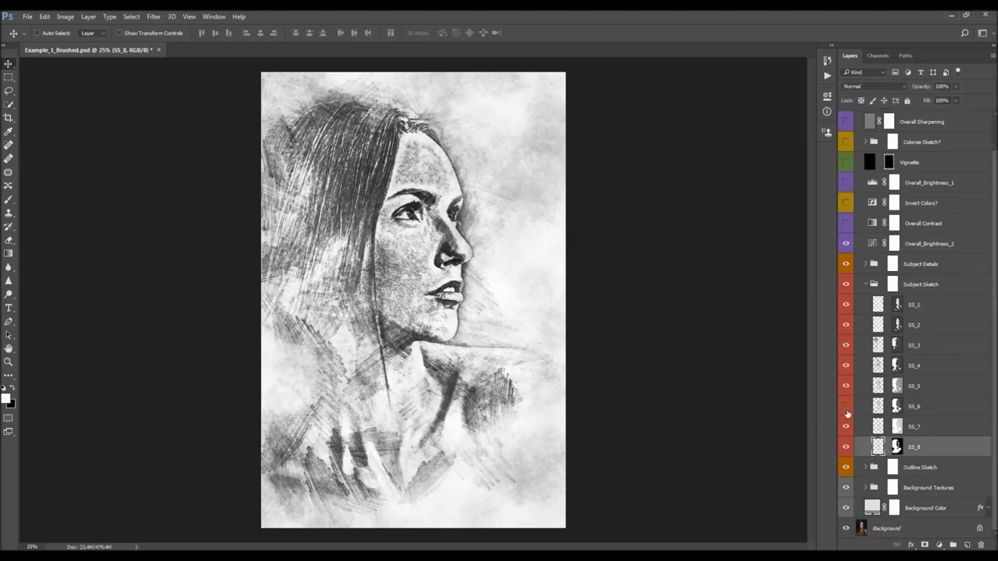
left_click(846, 367)
left_click(846, 367)
left_click(848, 348)
left_click(847, 348)
left_click(849, 328)
left_click(849, 328)
left_click(847, 308)
Adjust the opacities of the SS_1, SS_2 and SS_3 layers in turn
left_click(935, 325)
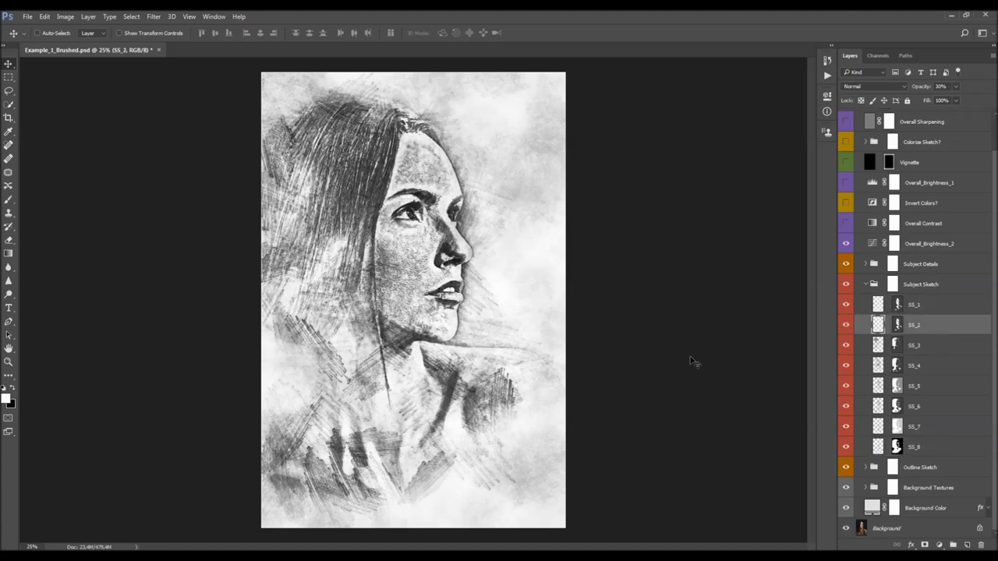
left_click(919, 304)
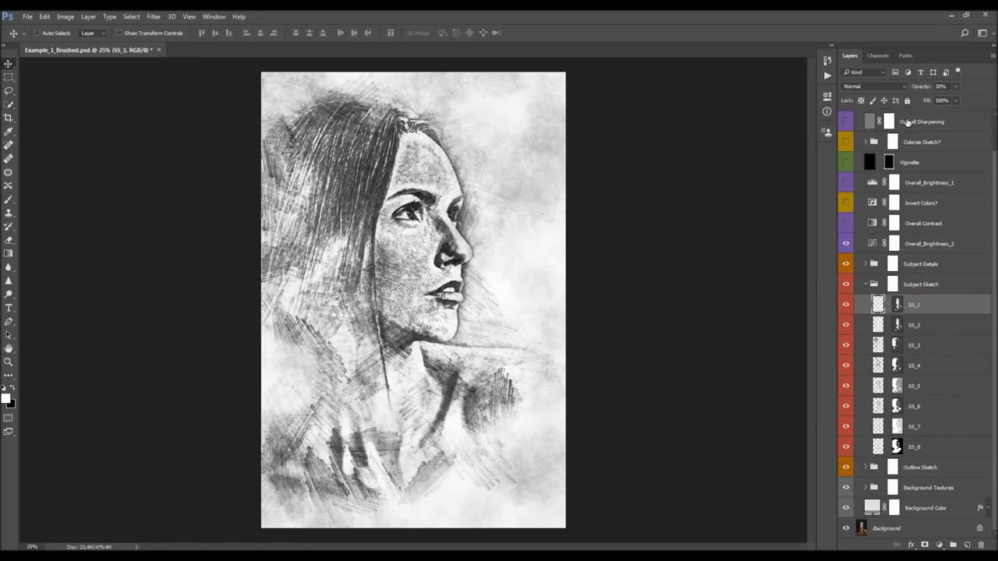
left_click_drag(921, 87, 925, 87)
left_click(926, 321)
left_click_drag(918, 88, 990, 90)
left_click(919, 345)
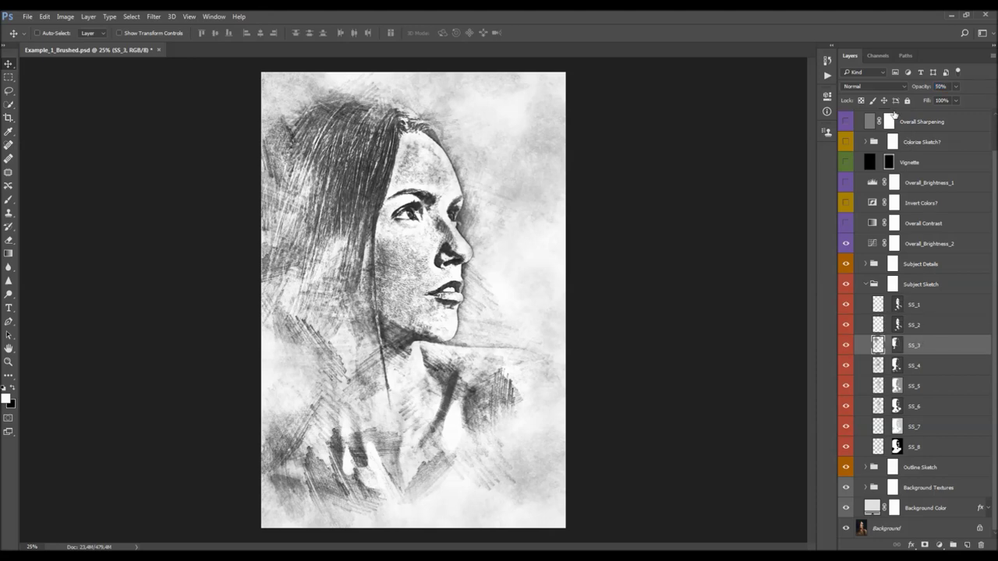
mouse_move(927, 87)
left_mouse_down()
mouse_move(478, 125)
mouse_move(997, 125)
mouse_move(661, 149)
mouse_move(679, 152)
left_mouse_up()
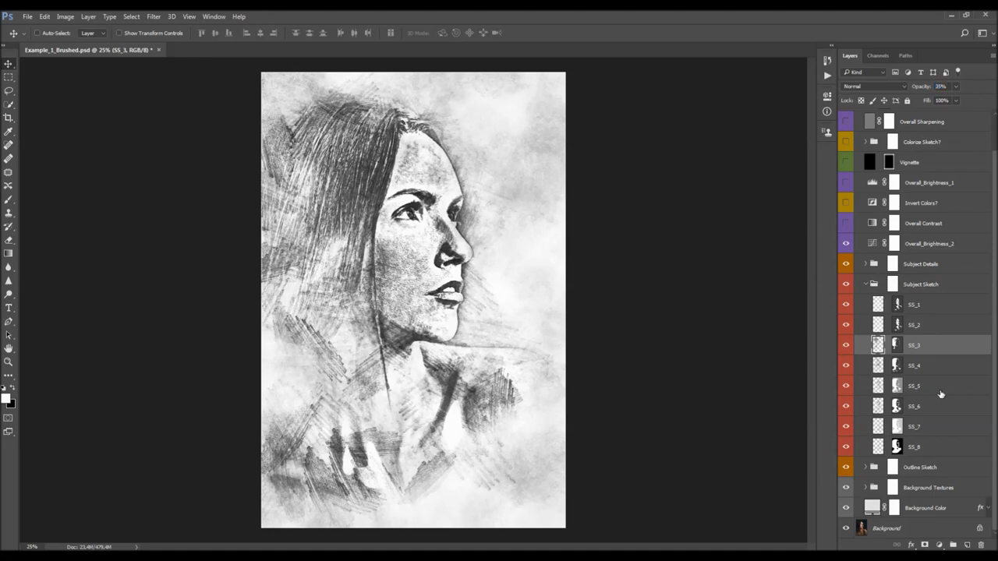
Set the opacity of the SS_4 layer to 69% and of the SS_5 layer to 62%
left_click(920, 368)
left_click_drag(923, 92, 655, 125)
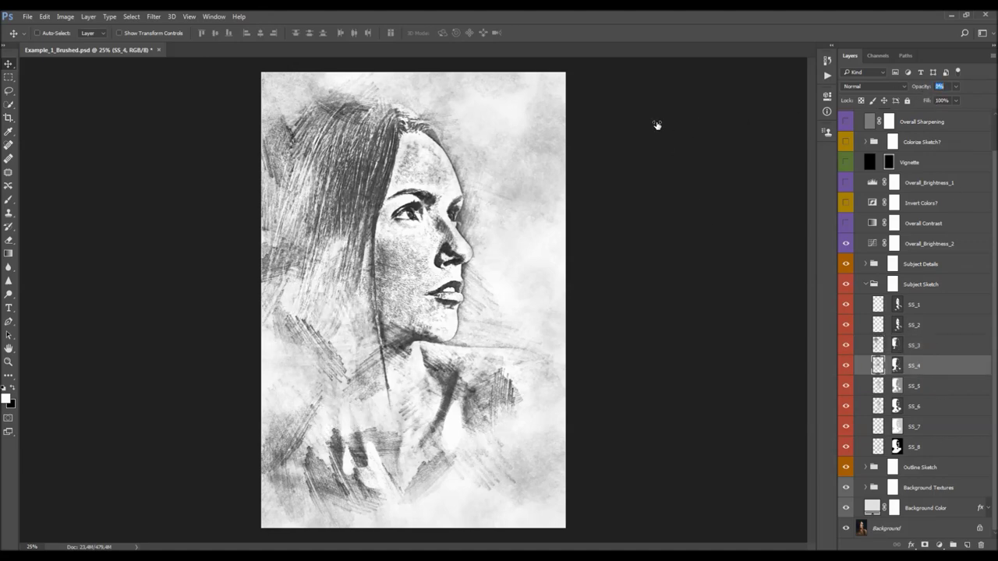
mouse_move(655, 126)
left_mouse_down()
mouse_move(790, 143)
mouse_move(595, 160)
mouse_move(609, 164)
left_mouse_up()
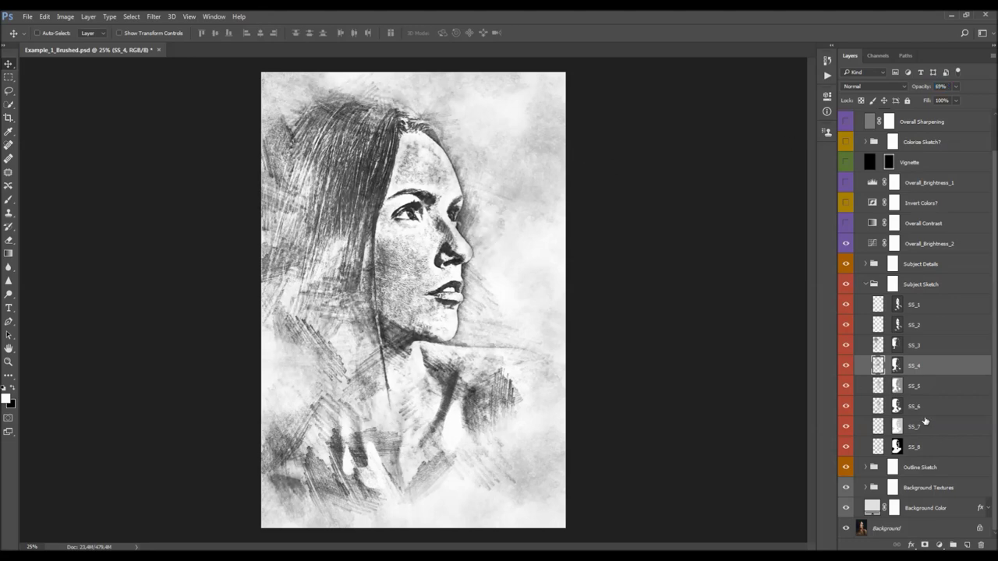
left_click(918, 387)
left_click(941, 87)
mouse_move(970, 120)
left_mouse_down()
mouse_move(658, 141)
mouse_move(690, 154)
left_mouse_up()
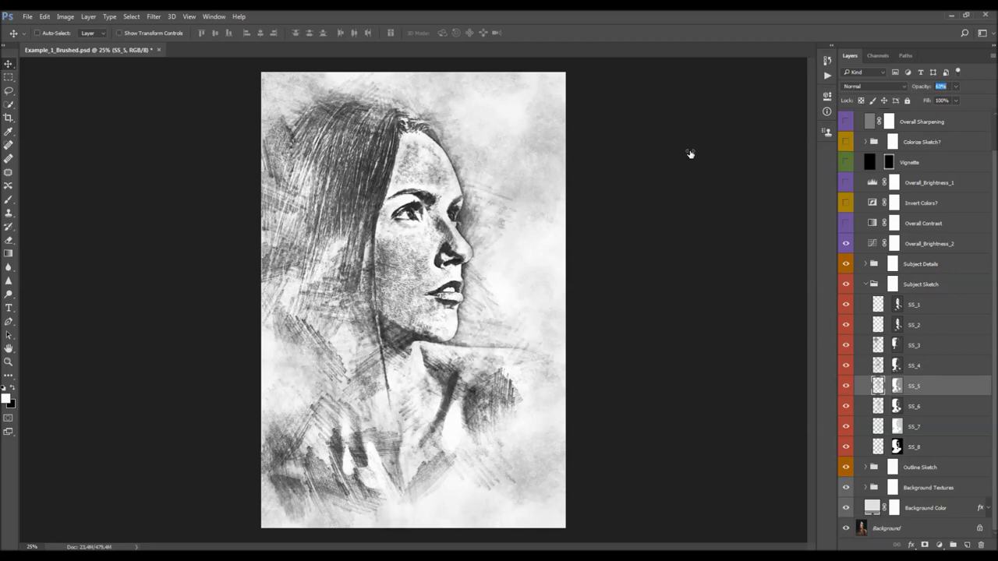
Set the opacity of the SS_6 layer to 70% and of the SS_7 layer to 80%
left_click(917, 407)
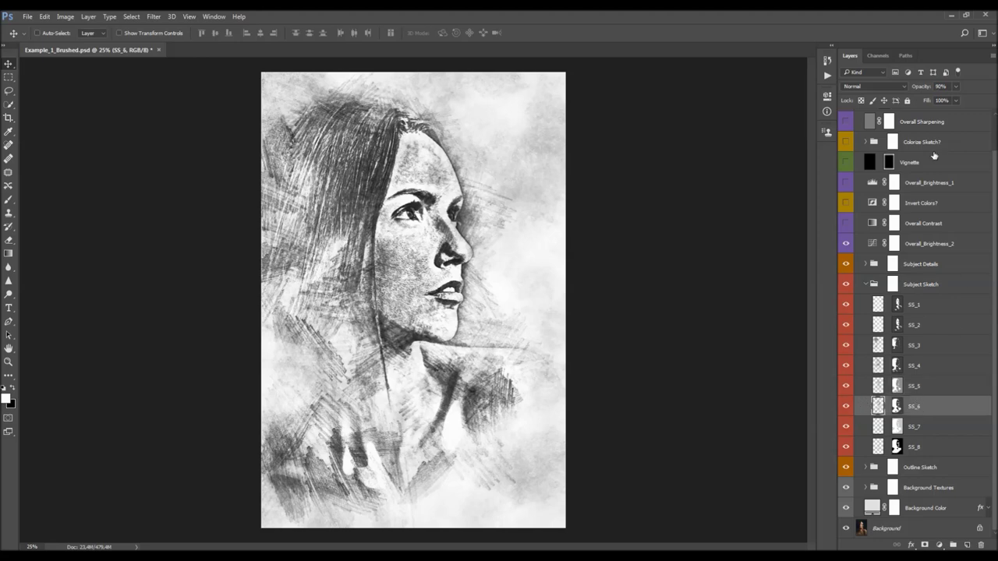
mouse_move(922, 86)
left_mouse_down()
mouse_move(489, 151)
mouse_move(982, 166)
left_mouse_up()
left_click(919, 426)
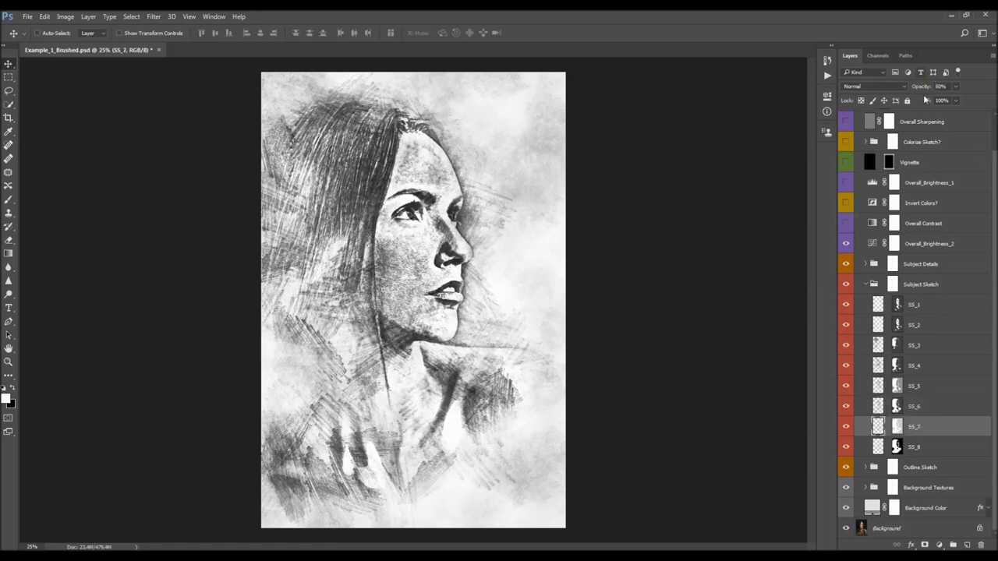
mouse_move(924, 89)
left_mouse_down()
mouse_move(449, 133)
mouse_move(992, 140)
left_mouse_up()
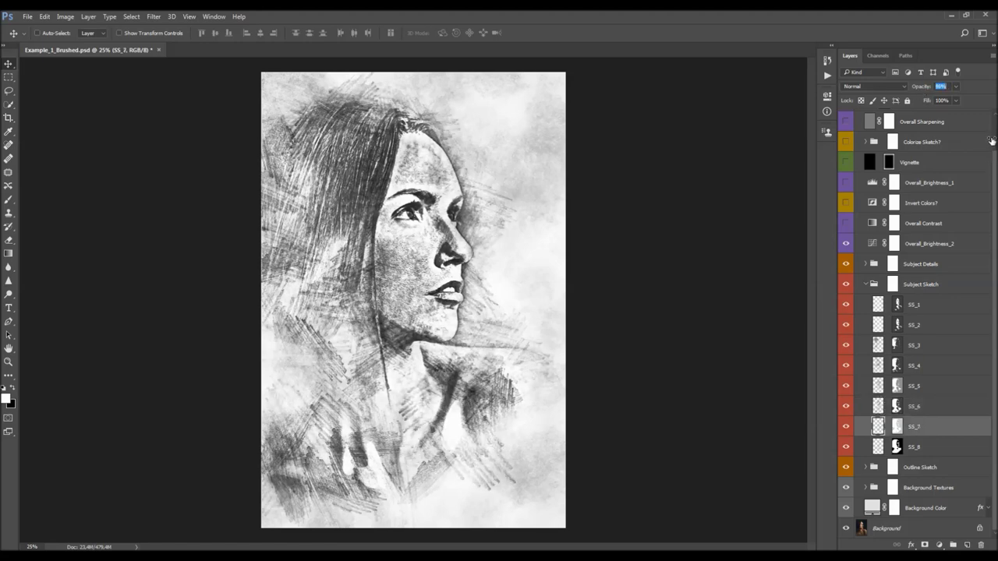
Try several opacities on the SS_8 layer, starting with 100%, and settle on 53%
left_click(915, 446)
type("100")
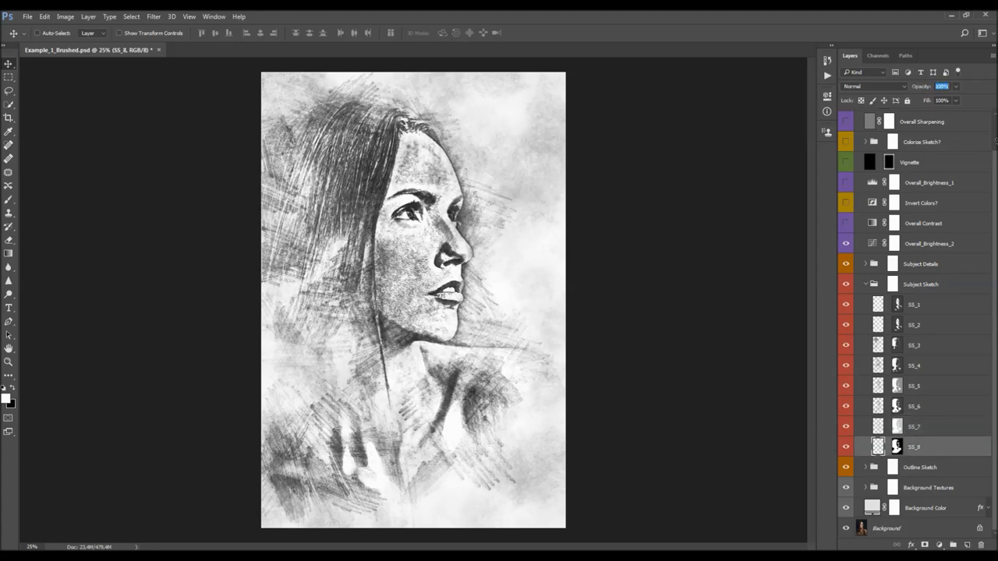
key("Return")
type("63")
key("Return")
type("51")
key("Return")
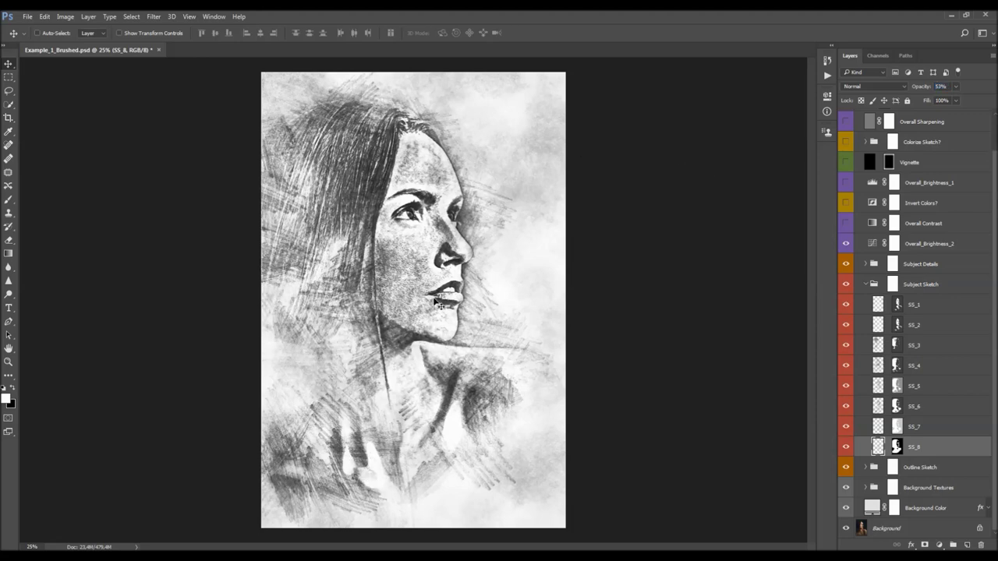
Compare the sketch with the SS_1 and SS_2 layers hidden and shown
left_click(928, 308)
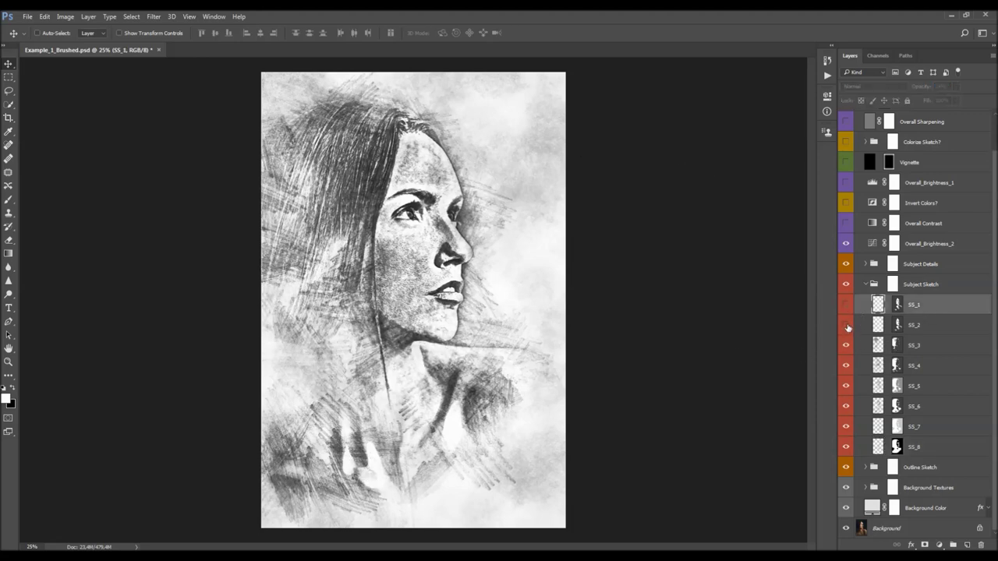
left_click(936, 322)
left_click(928, 305)
left_click_drag(847, 306, 845, 325)
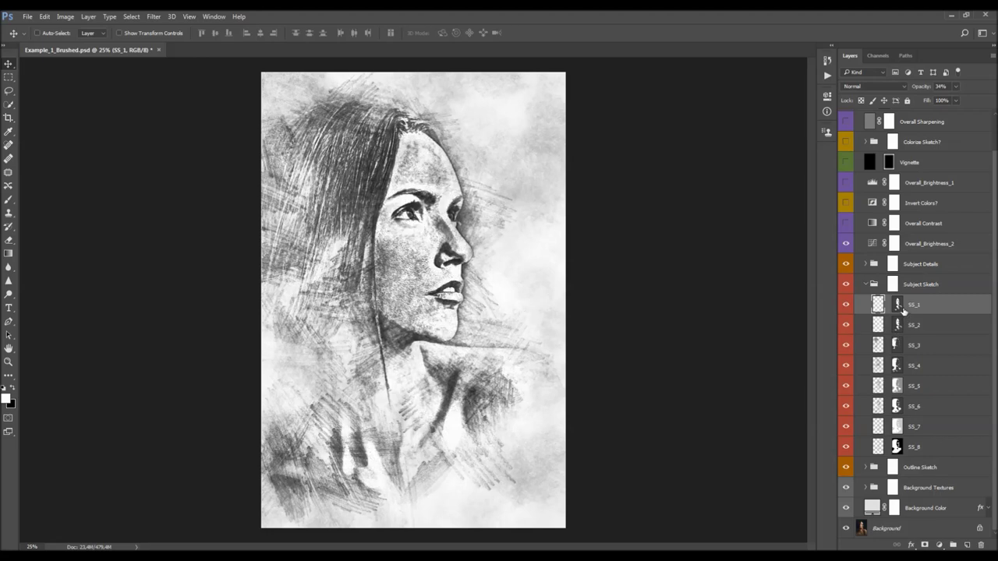
Go through the layer masks of the SS layers in the Subject Sketch group
left_click(898, 304)
key("x")
left_click(897, 325)
left_click(897, 346)
left_click(897, 385)
left_click(897, 406)
left_click(897, 426)
left_click(898, 446)
left_click(921, 309)
Display the SS layer masks on the canvas one after another, and return to the normal view of the sketch
left_click(898, 304, "alt")
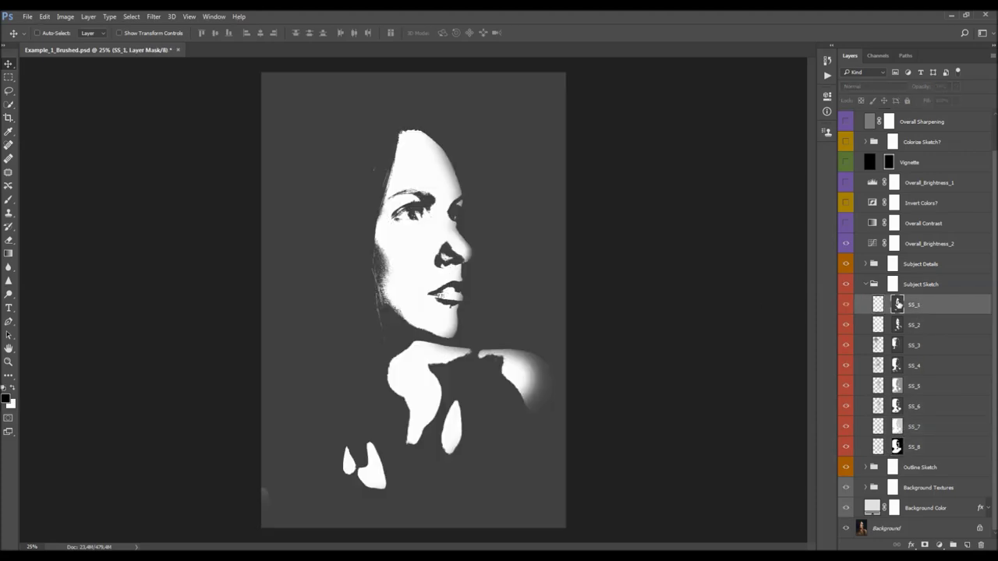
left_click(898, 325)
left_click(898, 345)
left_click(901, 351, "alt")
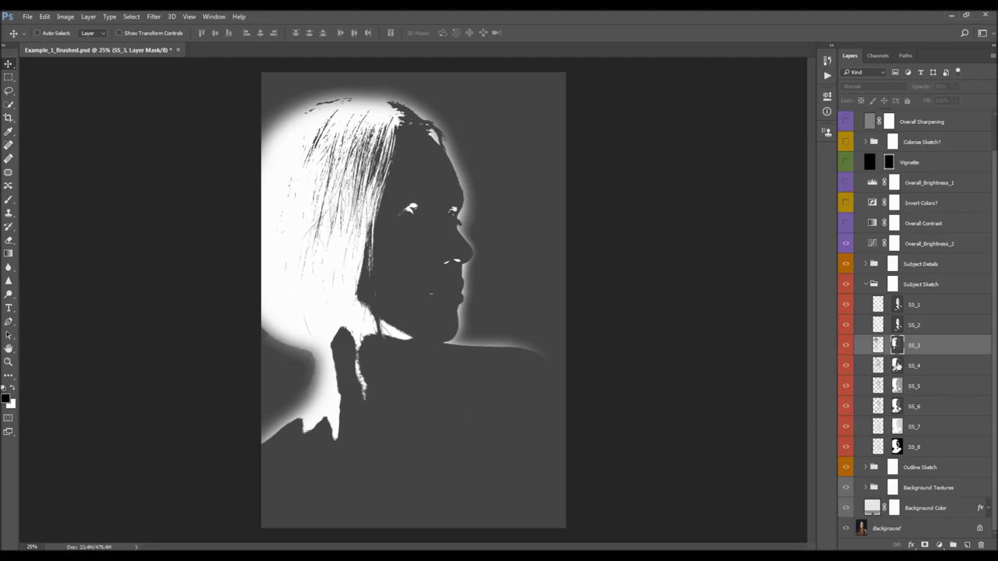
left_click(897, 365, "alt")
left_click(897, 386, "alt")
left_click(897, 406, "alt")
left_click(897, 426, "alt")
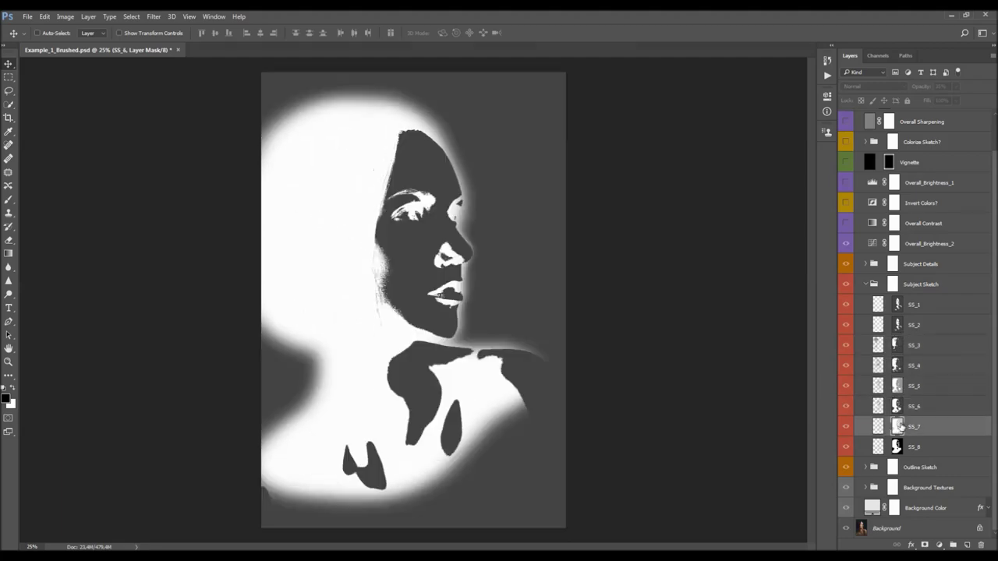
left_click(897, 447, "alt")
left_click(898, 446, "alt")
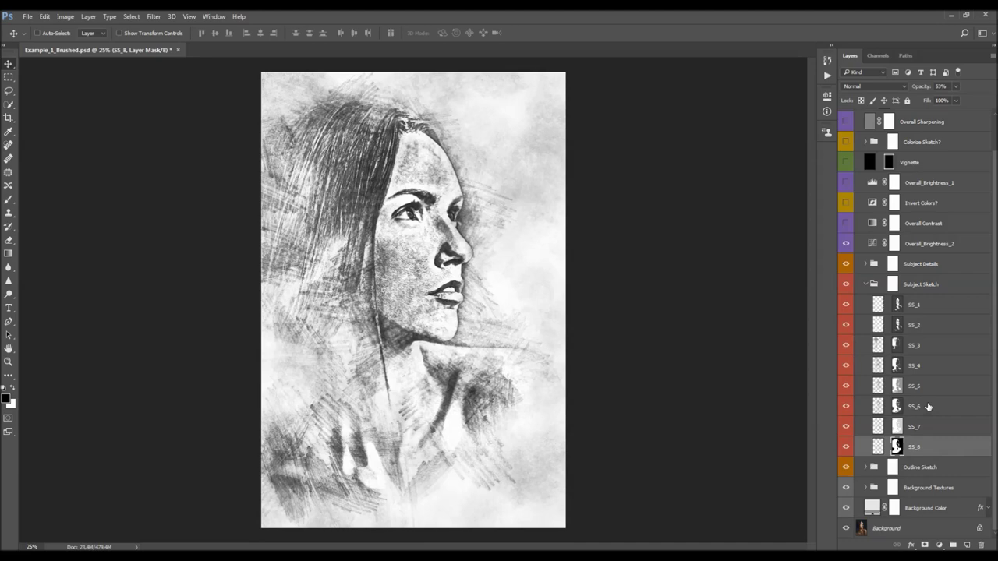
View the SS_1 layer mask on its own and adjust the mask's density in its properties
left_click(898, 305)
left_click(827, 96)
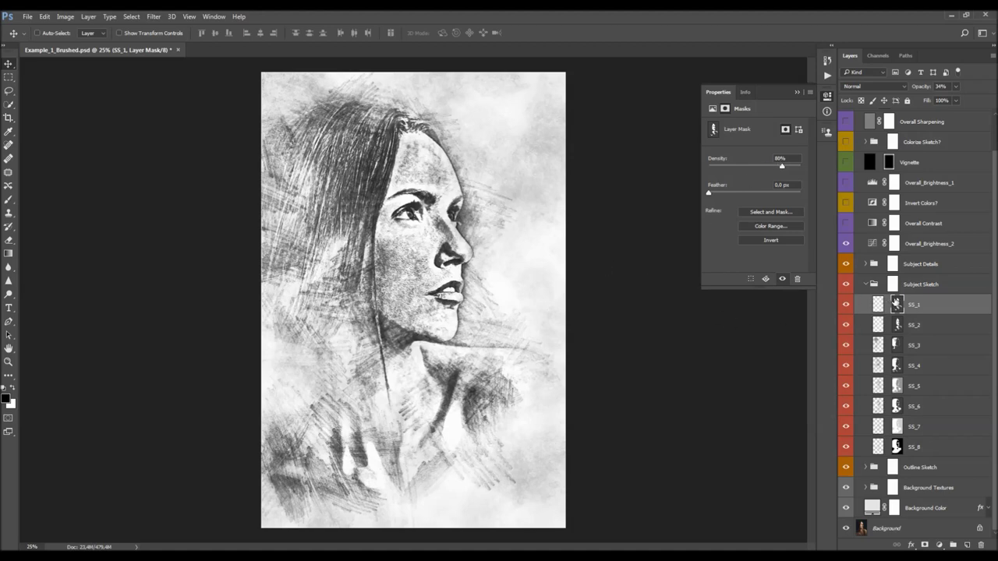
left_click(900, 306, "alt")
left_click(900, 305, "alt")
left_click_drag(786, 168, 790, 168)
Adjust the density of the SS_2 layer mask and lower the density of the SS_3 mask
left_click(899, 327)
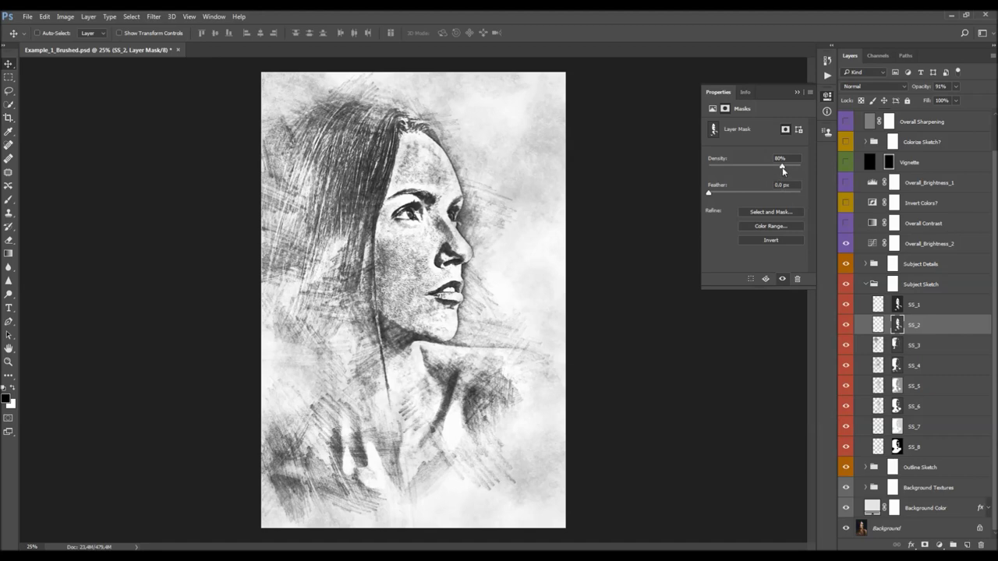
left_click_drag(785, 168, 786, 168)
left_click(909, 334)
left_click(896, 344)
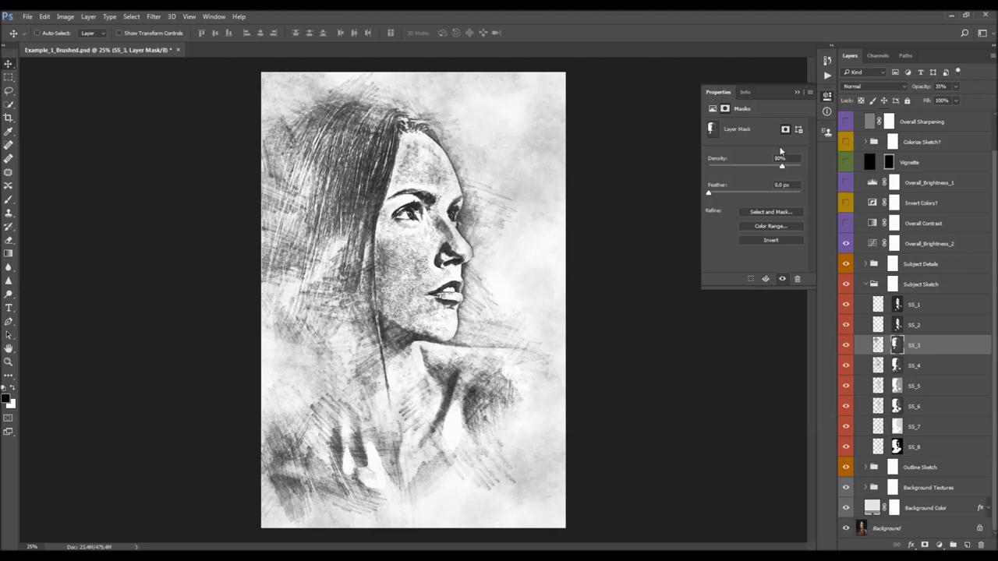
left_click_drag(782, 166, 771, 168)
Adjust the density of the SS_4 layer mask and set the SS_5 mask's density to 48%
left_click(894, 363)
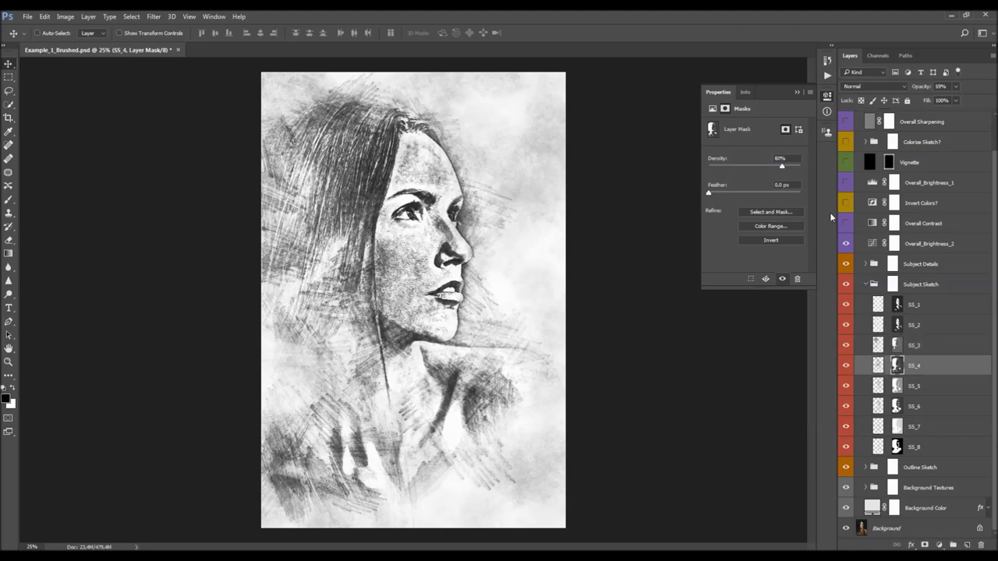
left_click_drag(773, 167, 777, 168)
left_click(897, 386)
left_click(753, 168)
left_click_drag(740, 167, 746, 169)
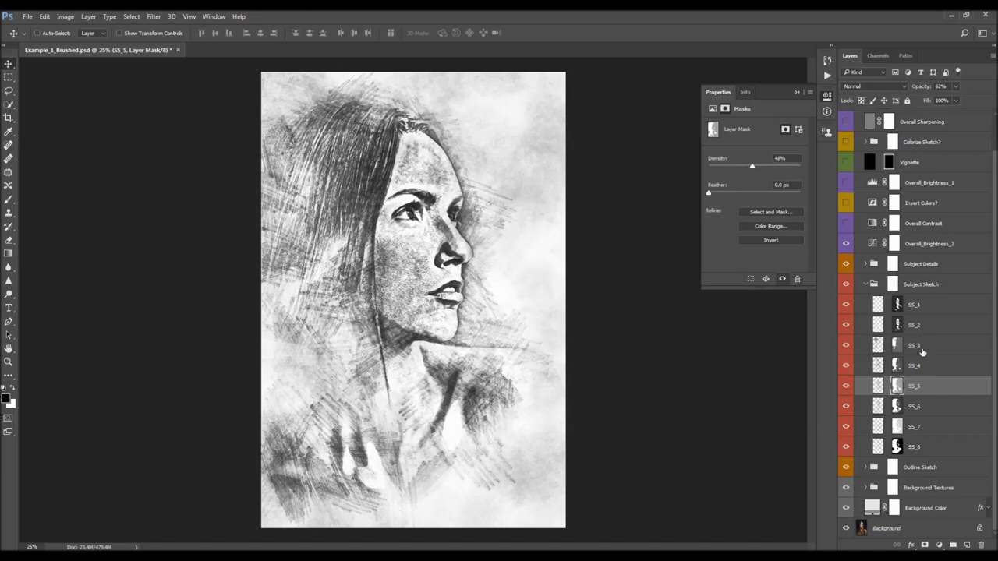
Set the density of the SS_6 layer mask to 87% and lower the density of the SS_7 mask
left_click(896, 406)
left_click_drag(778, 168, 789, 169)
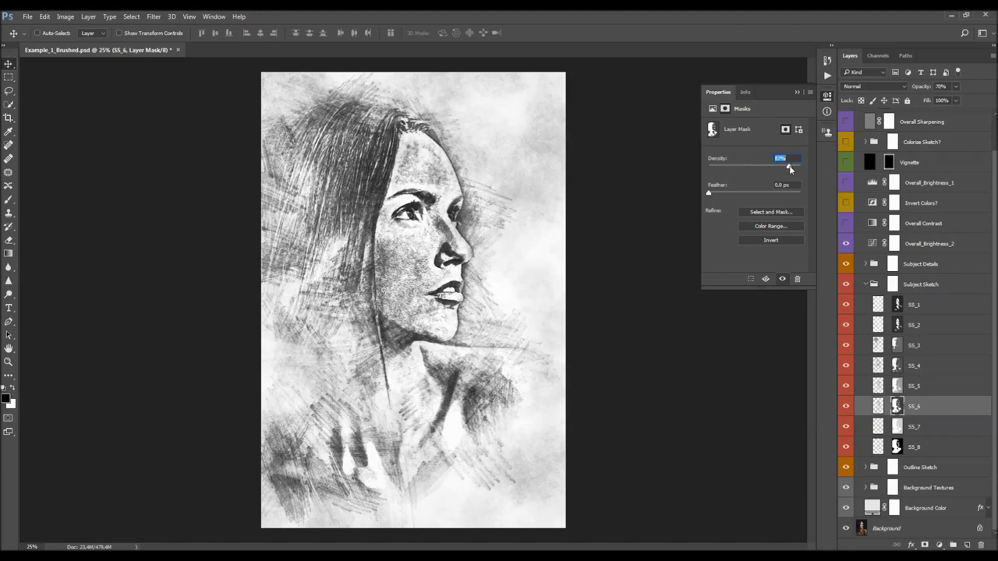
left_click(897, 427)
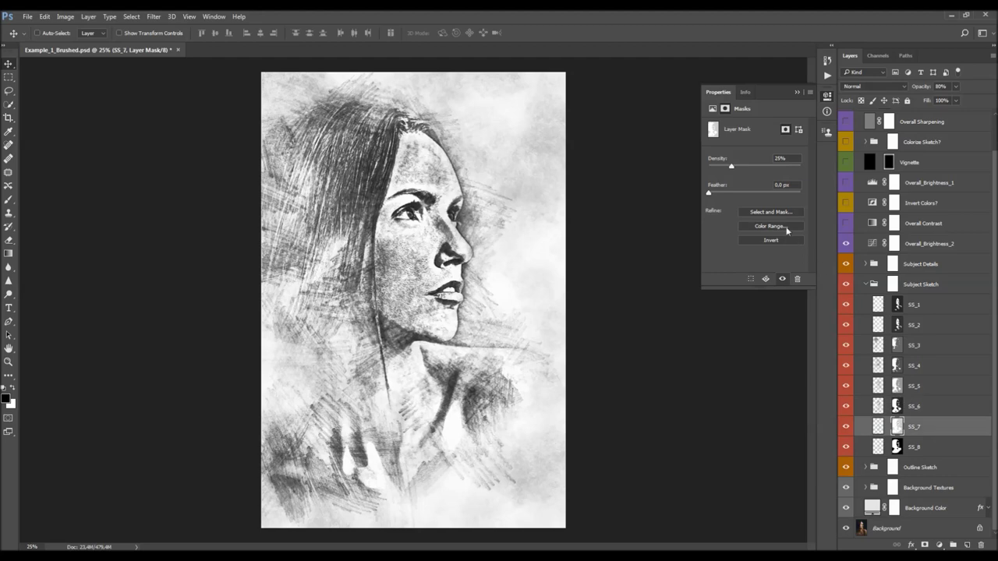
left_click_drag(731, 167, 725, 168)
Lower the density of the SS_8 layer mask to about 55% and close the mask properties
left_click(897, 447)
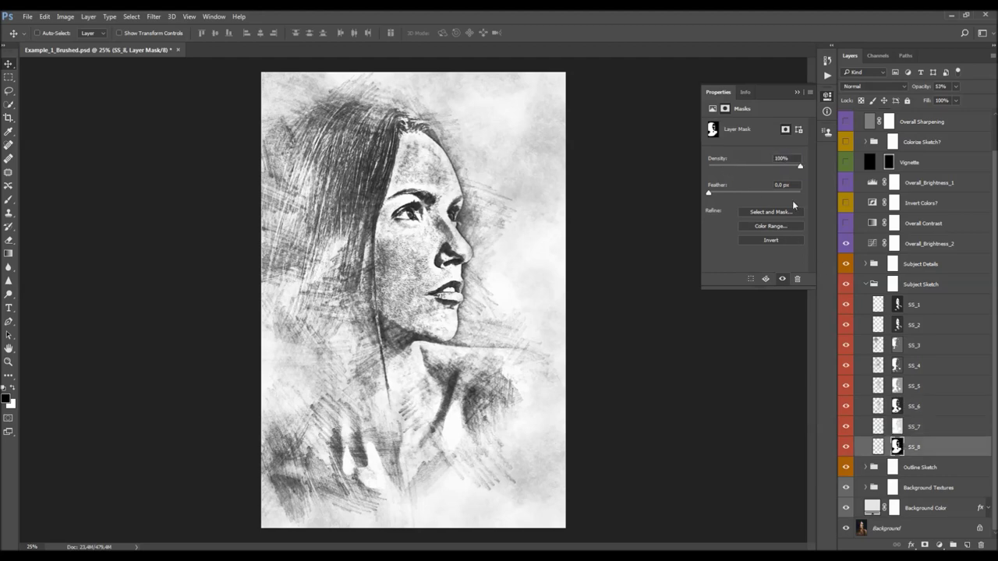
mouse_move(798, 168)
left_mouse_down()
mouse_move(686, 171)
mouse_move(760, 168)
left_mouse_up()
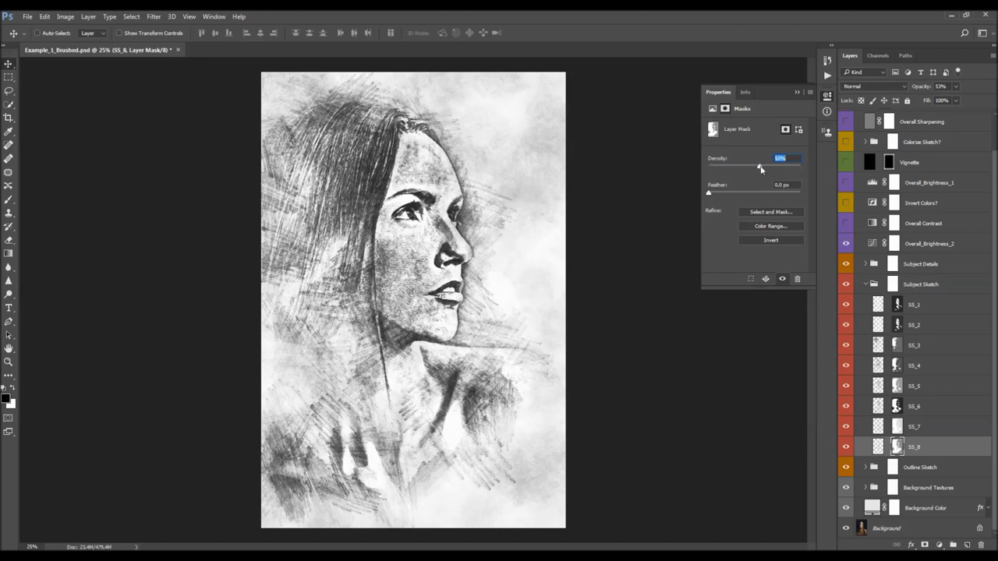
left_click(809, 86)
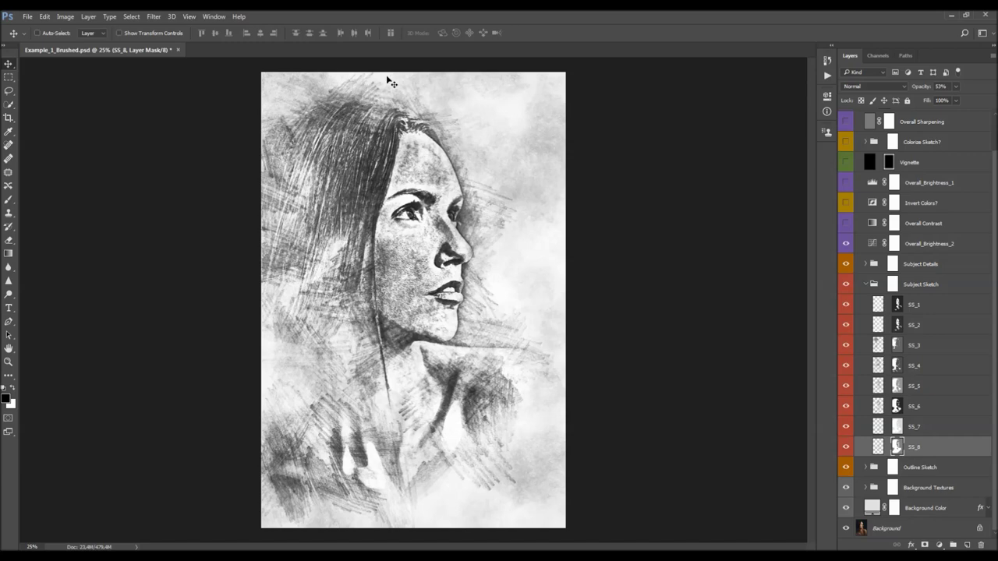
Target the Subject Sketch group's layer mask and set up the Brush tool with a size of 500
left_click(892, 284)
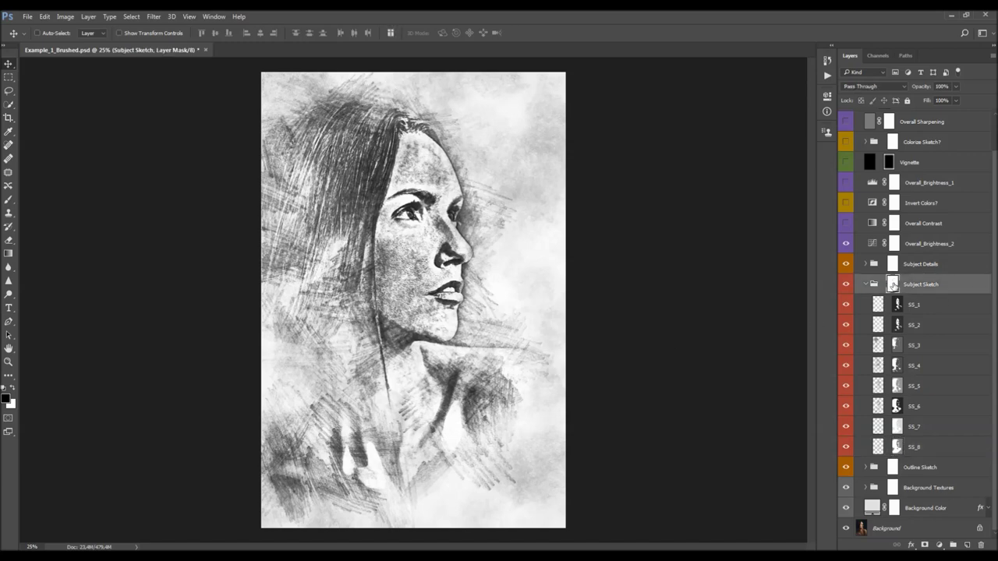
key("b")
right_click(546, 248)
left_click(558, 318)
key("Return")
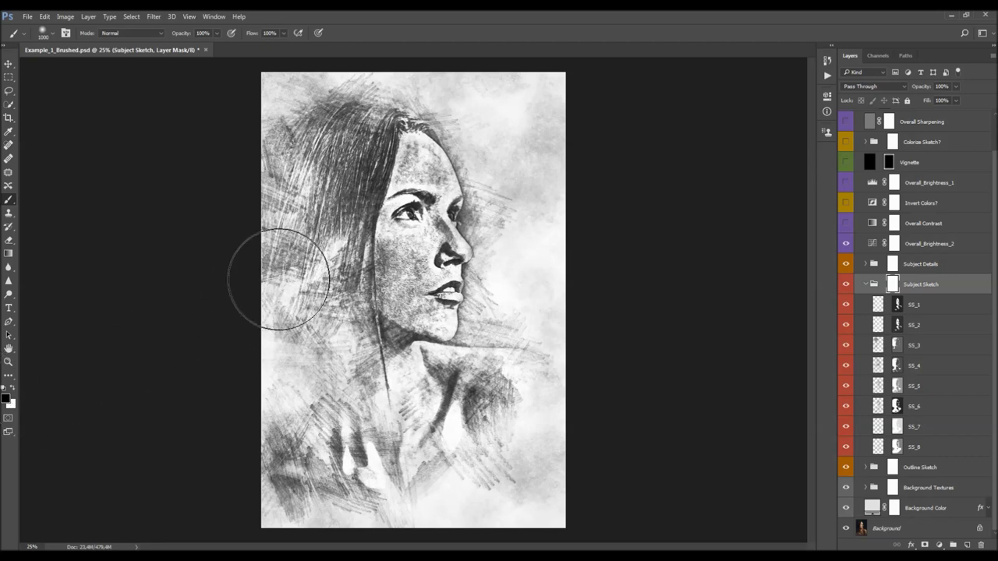
key("bracketleft")
key("bracketleft")
key("bracketleft")
key("bracketleft")
key("bracketleft")
Try painting out the sketch strokes around the hair with black on the Subject Sketch group mask, and undo each stroke
mouse_move(312, 98)
left_mouse_down()
mouse_move(292, 112)
mouse_move(308, 144)
mouse_move(444, 156)
left_mouse_up()
key("ctrl+z")
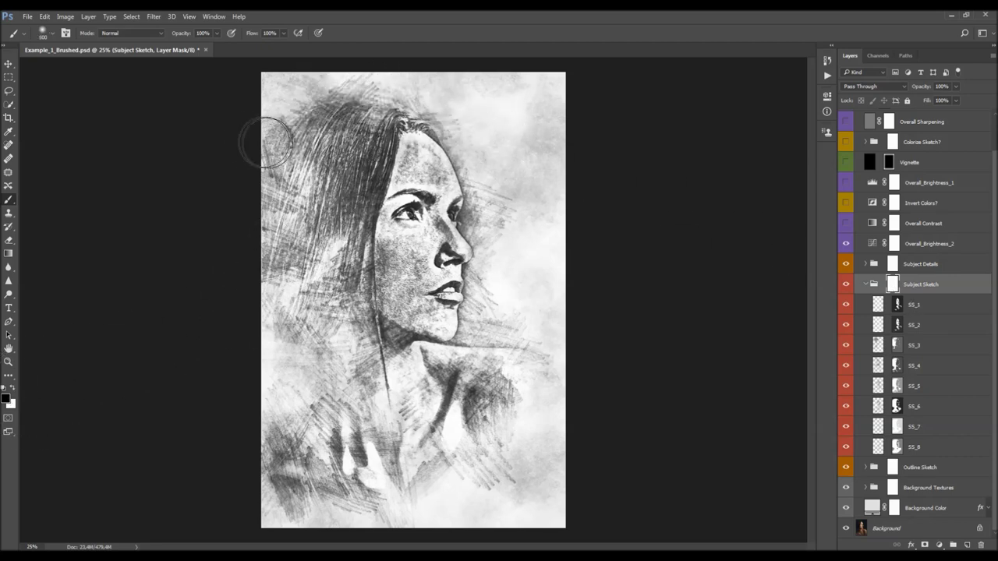
mouse_move(225, 117)
left_mouse_down()
mouse_move(425, 63)
mouse_move(164, 197)
mouse_move(208, 196)
left_mouse_up()
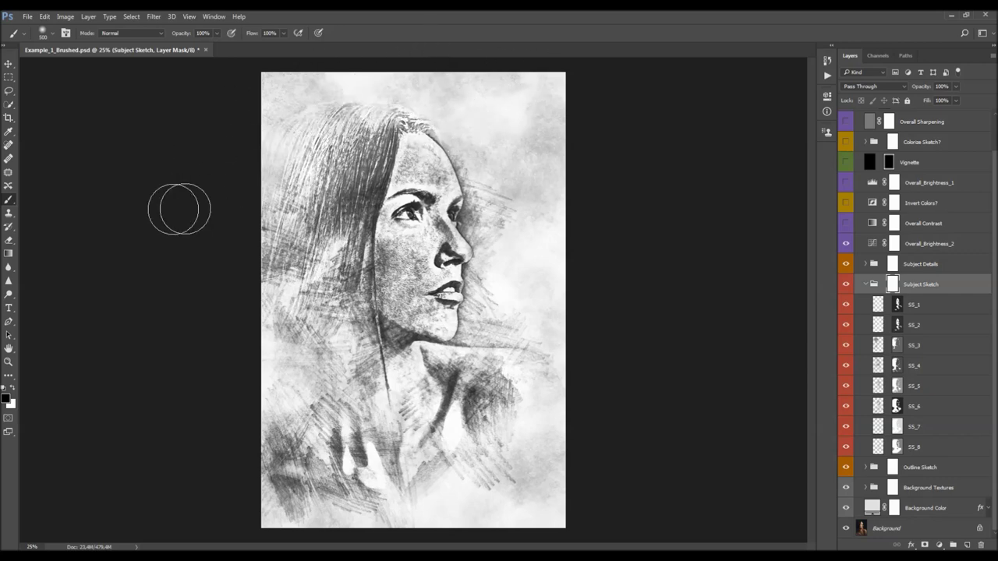
key("ctrl+z")
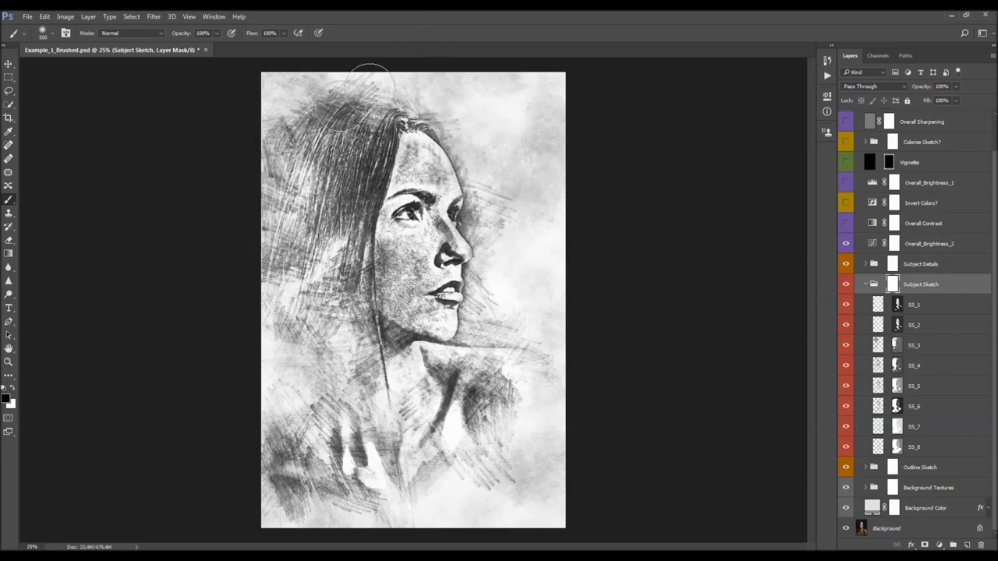
Look through the individual layer masks of SS_1 to SS_4, returning to the SS_3 mask
left_click(900, 304)
left_click(899, 324)
left_click(899, 345)
left_click(897, 365)
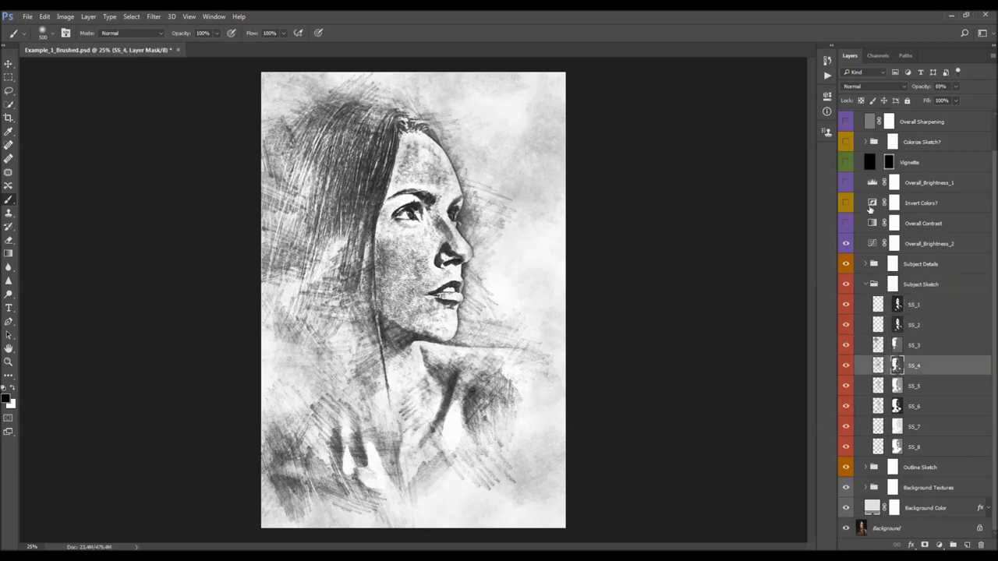
left_click(898, 348)
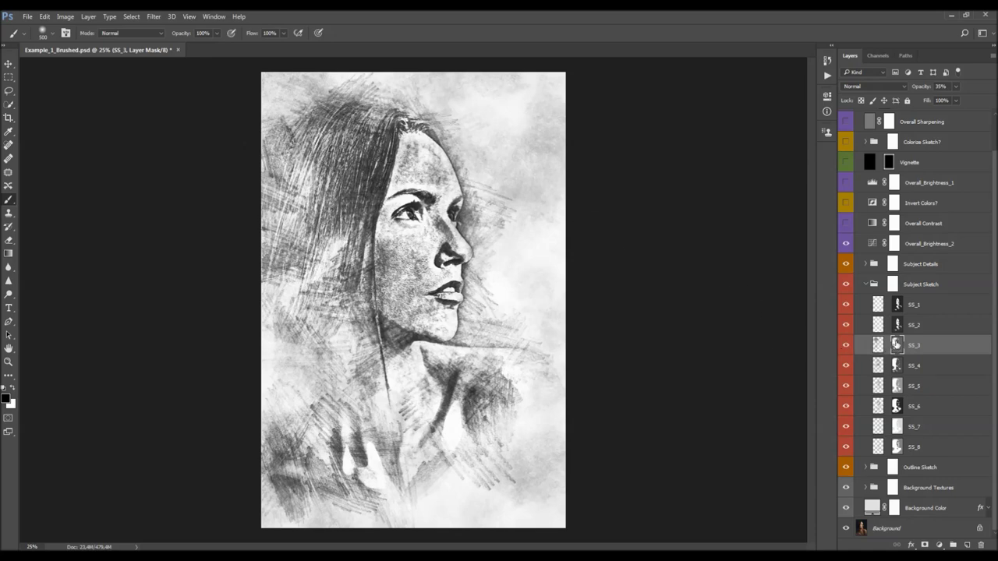
key("x")
Place the SS_1 layer in a new group inside Subject Sketch, and add a layer mask to that group
left_click(926, 306)
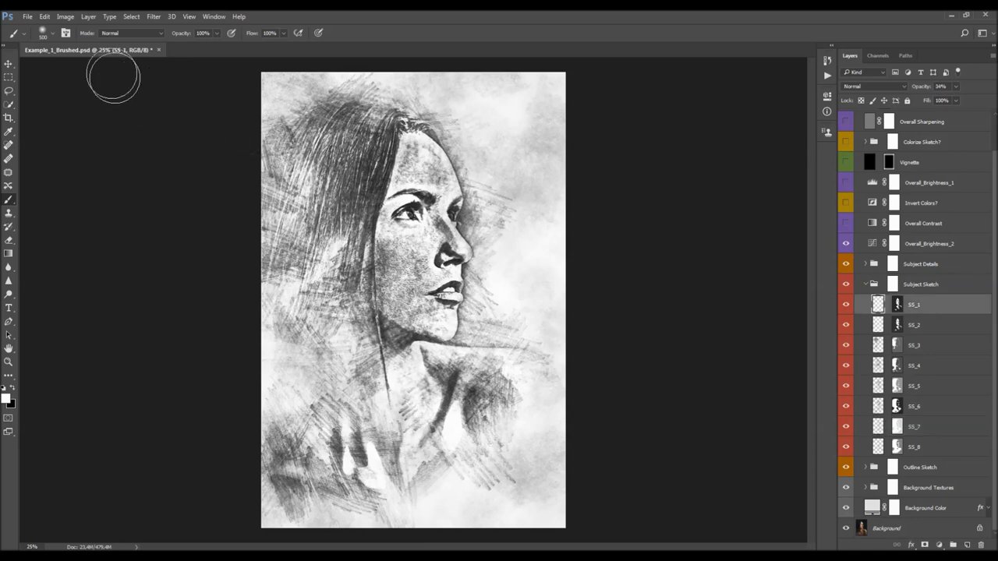
left_click(88, 17)
mouse_move(92, 28)
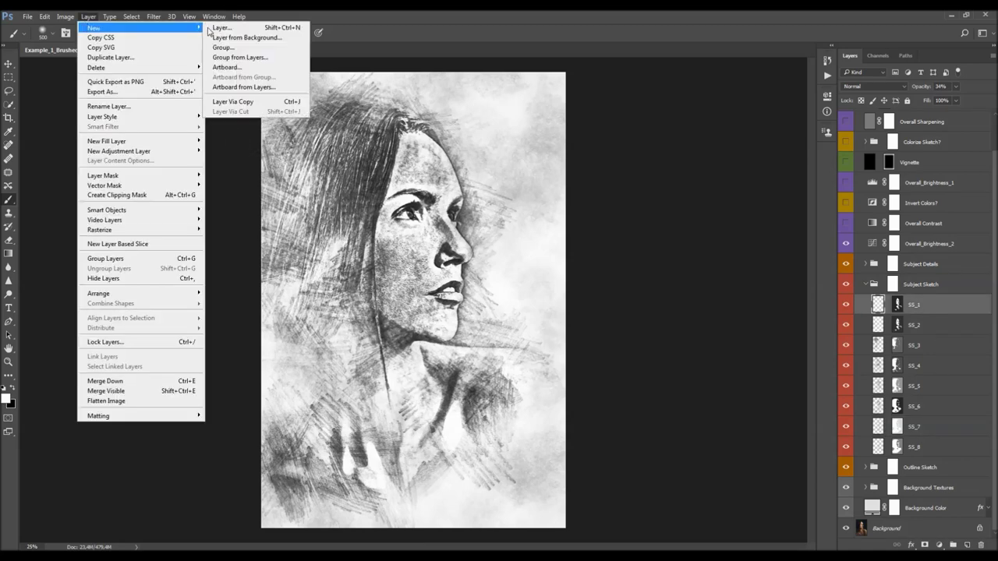
left_click(238, 57)
left_click(585, 193)
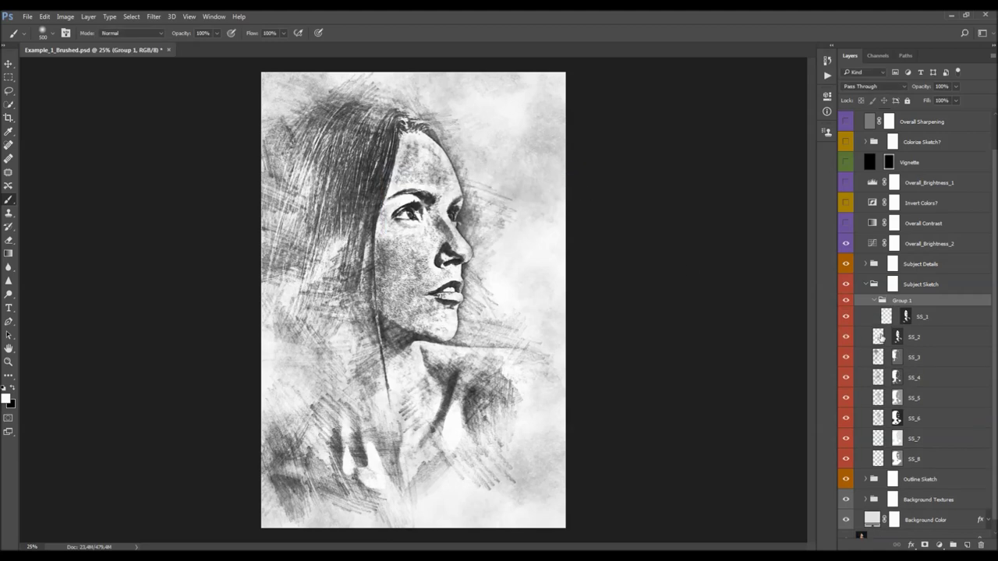
left_click(874, 309)
left_click(924, 544)
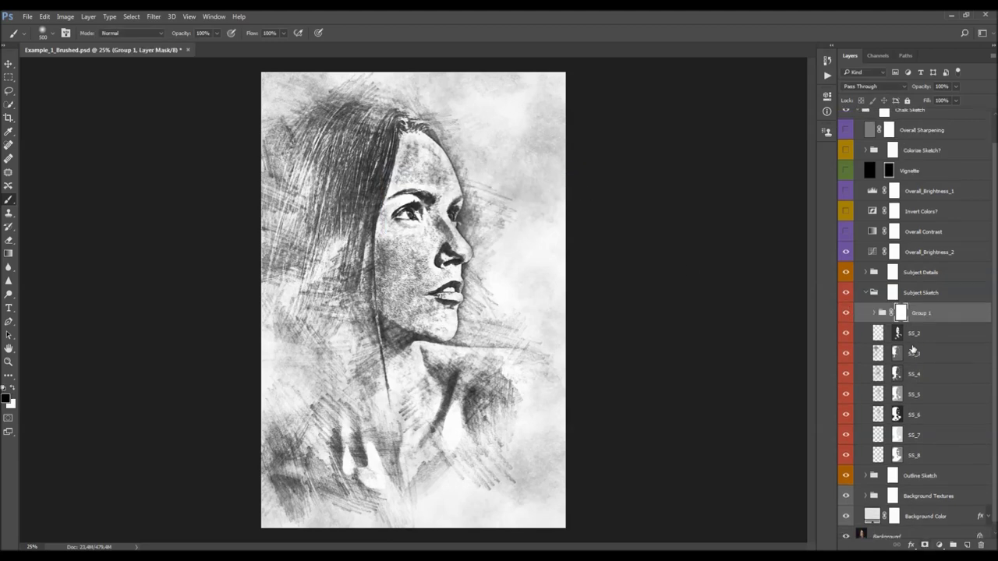
Invert the layer mask of Group 1, and ungroup it to return SS_1 directly to Subject Sketch
left_click(874, 313)
left_click(875, 312)
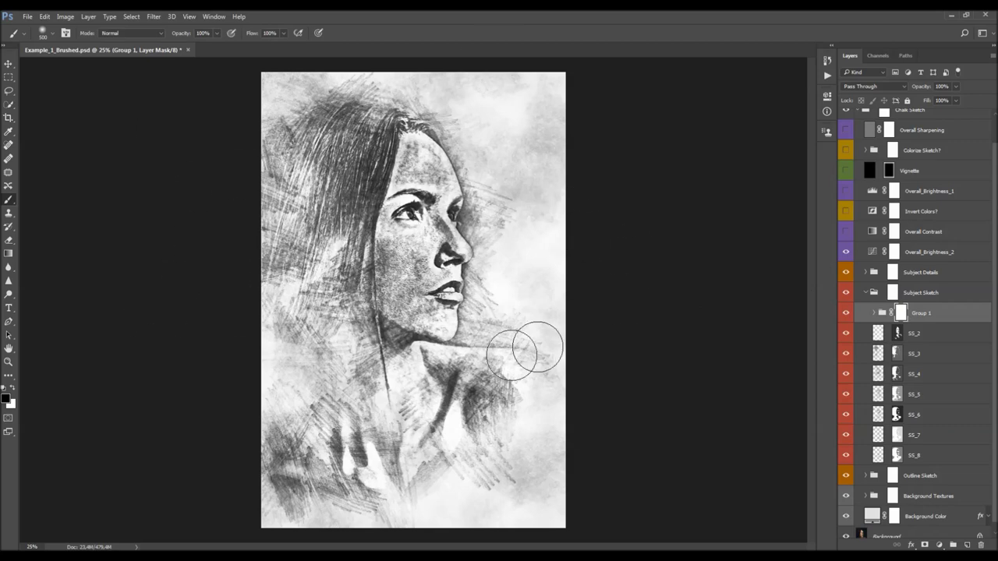
key("ctrl+i")
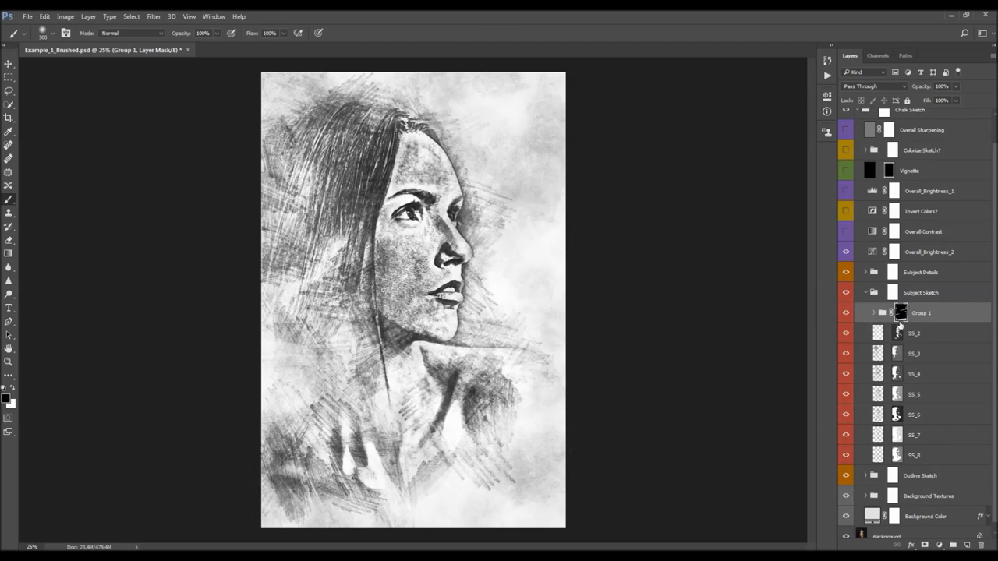
left_click(874, 312)
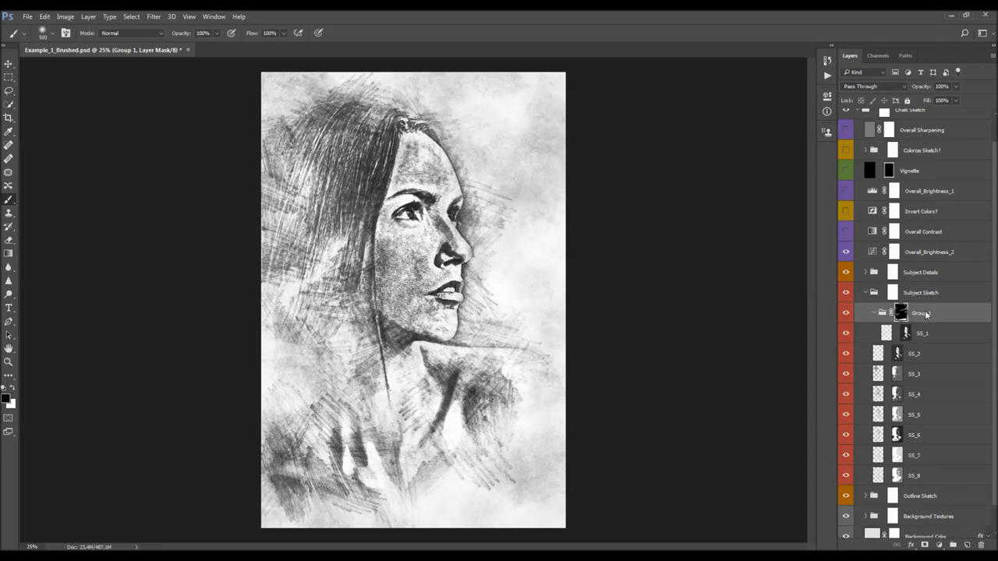
right_click(924, 313)
left_click(884, 253)
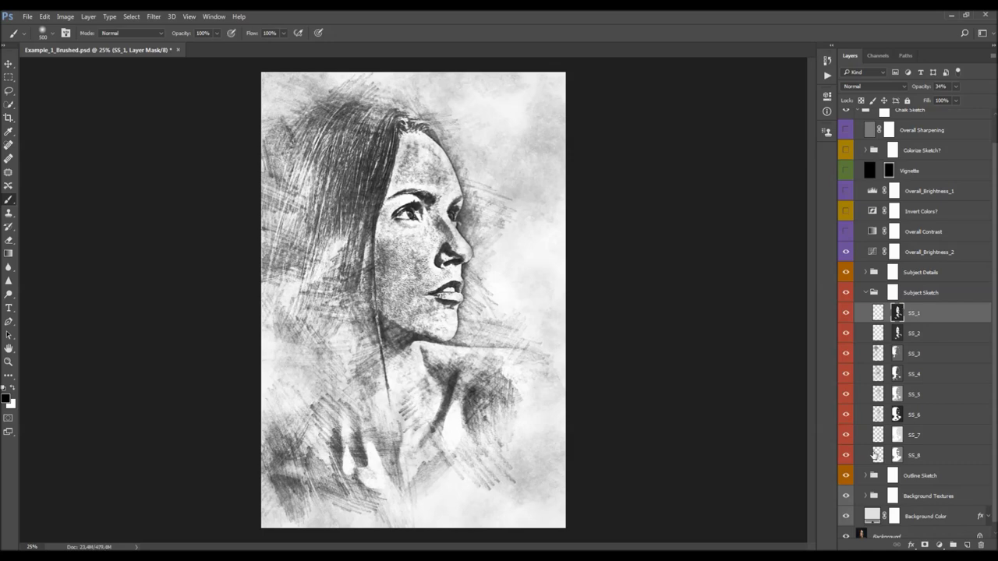
Examine OS_2 (Sharp) in the Outline Sketch group with the layer hidden and shown, along with the layer and group masks
left_click(865, 475)
left_click(909, 426)
left_click(914, 468)
key("v")
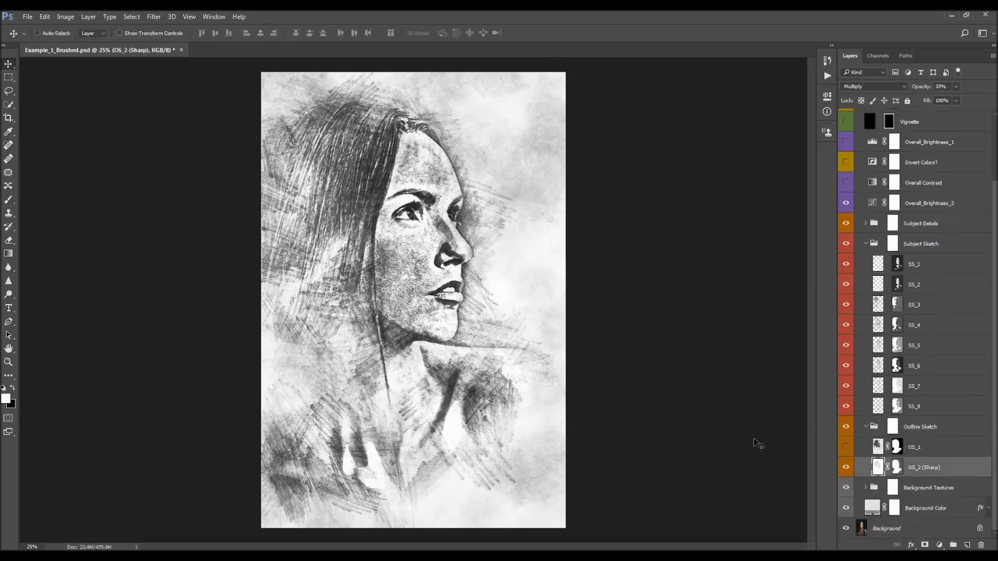
left_click(846, 467)
left_click(846, 467)
left_click(897, 467)
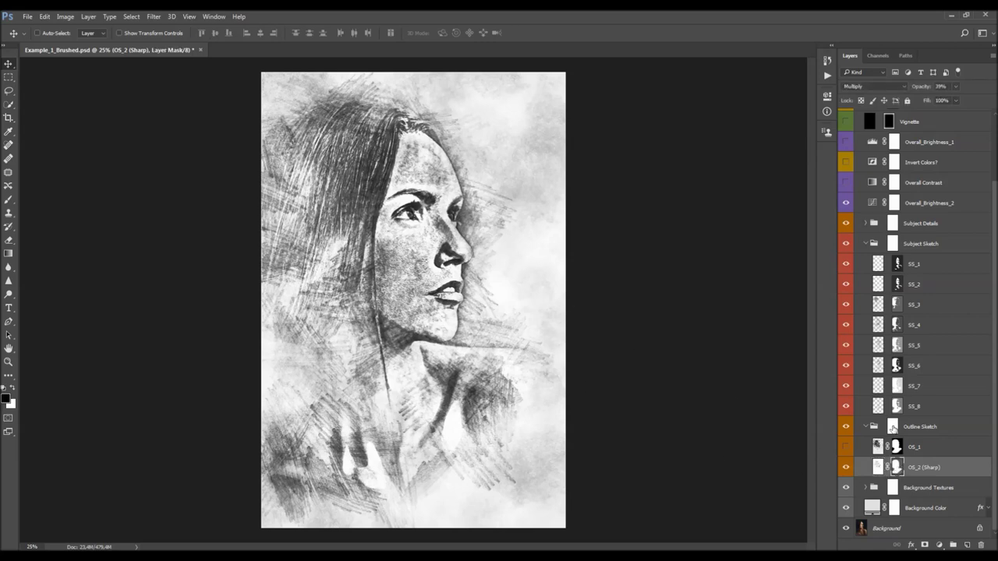
left_click(893, 427)
left_click(923, 466)
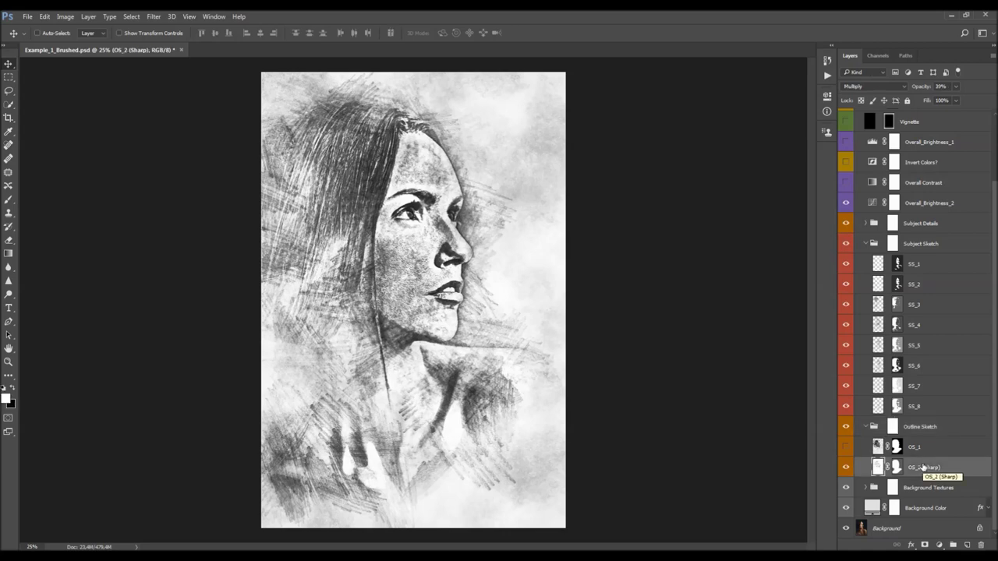
left_click(926, 267)
left_click(923, 473)
left_click(866, 427)
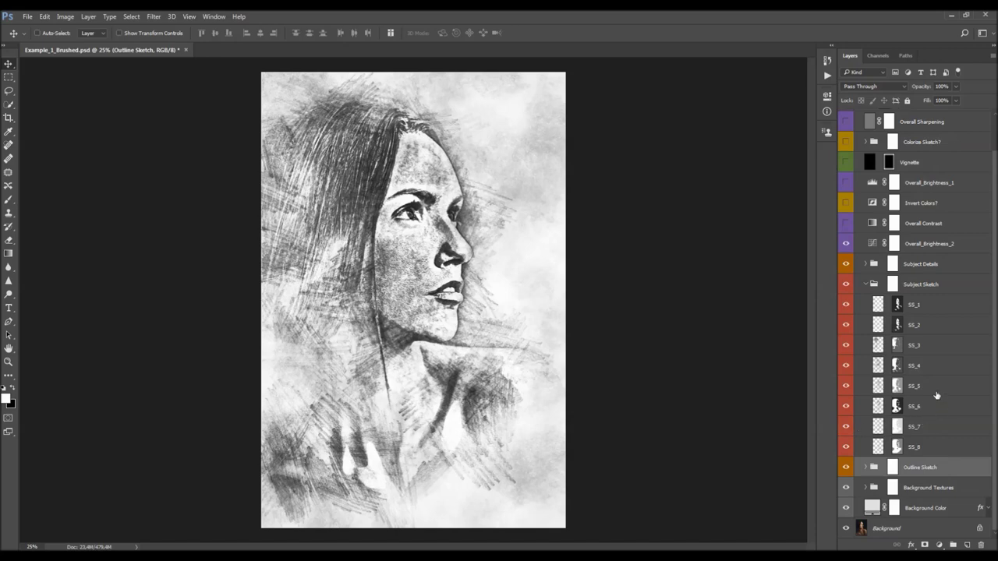
Add a new empty layer above SS_1 inside the Subject Sketch group
scroll(936, 381, "up", 2)
left_click(916, 322)
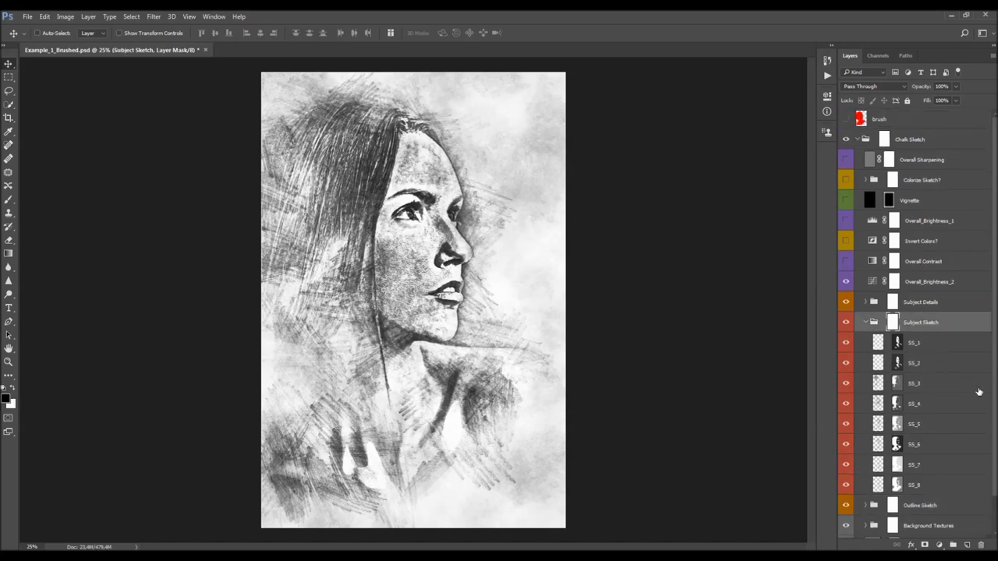
left_click(932, 347)
left_click(966, 546)
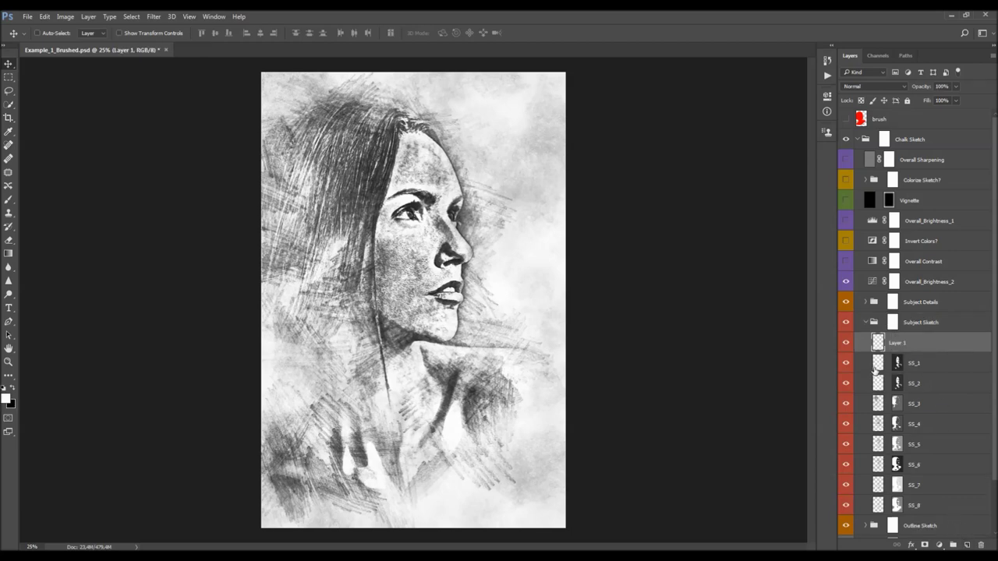
Set up the Brush tool with a 1000 px sketch-stroke tip and a black foreground color
key("b")
right_click(406, 259)
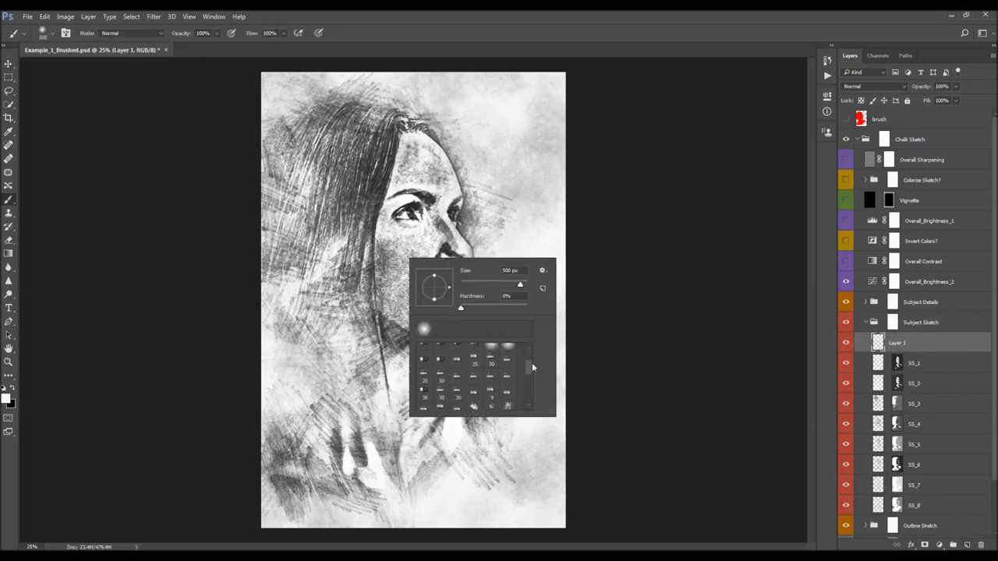
left_click(475, 400)
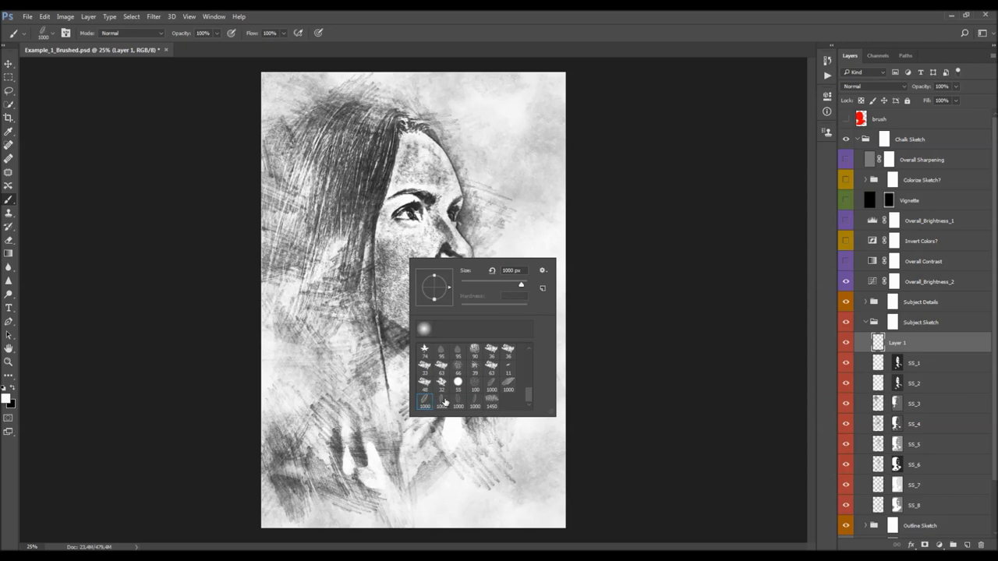
double_click(496, 383)
key("x")
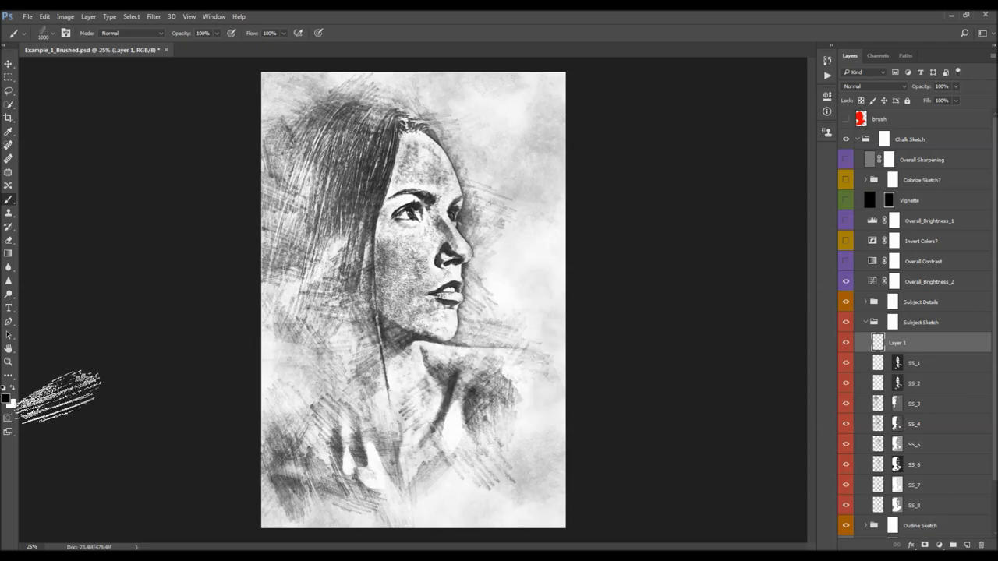
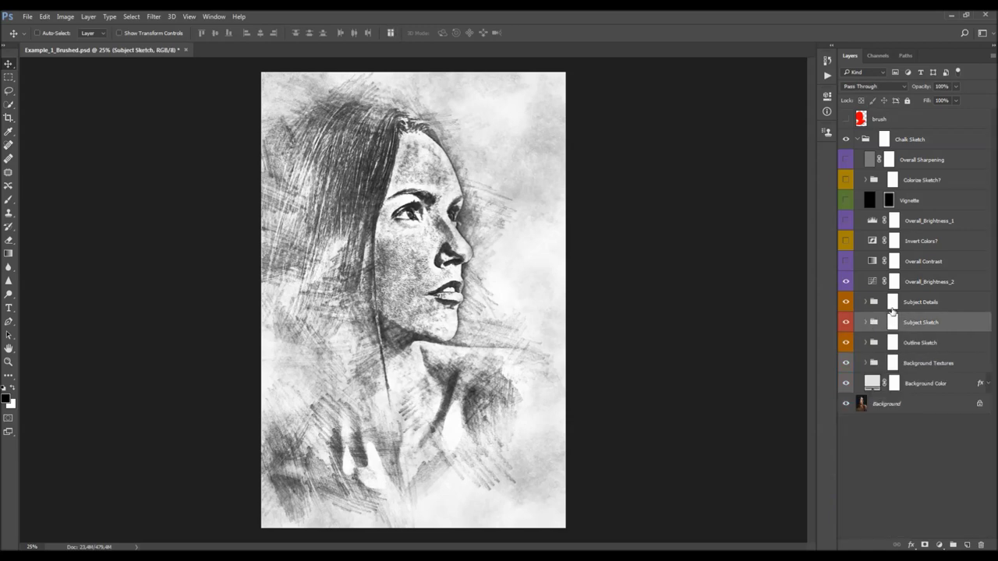
Compare the sketch with the Subject Details group hidden and shown, and expand the group
left_click(891, 304)
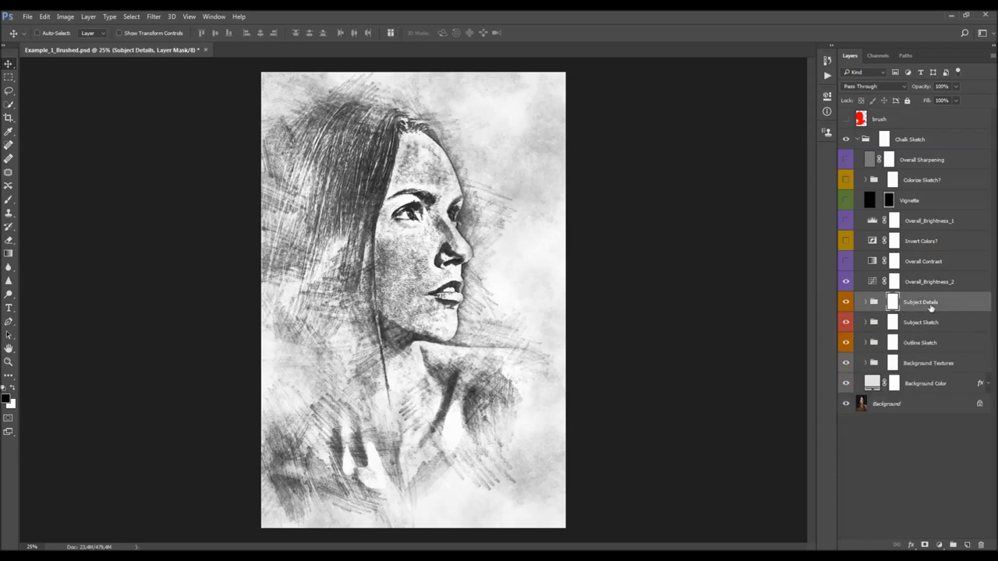
left_click(853, 303)
left_click(853, 303)
left_click(853, 304)
left_click(864, 302)
Look through the three Subject Details layers, and set the Reveal Details layer's opacity to 57%
left_click(944, 327)
left_click(934, 343)
left_click(927, 363)
left_click(932, 328)
left_click(927, 345)
left_click(927, 363)
left_click(925, 319)
left_click_drag(923, 92, 578, 332)
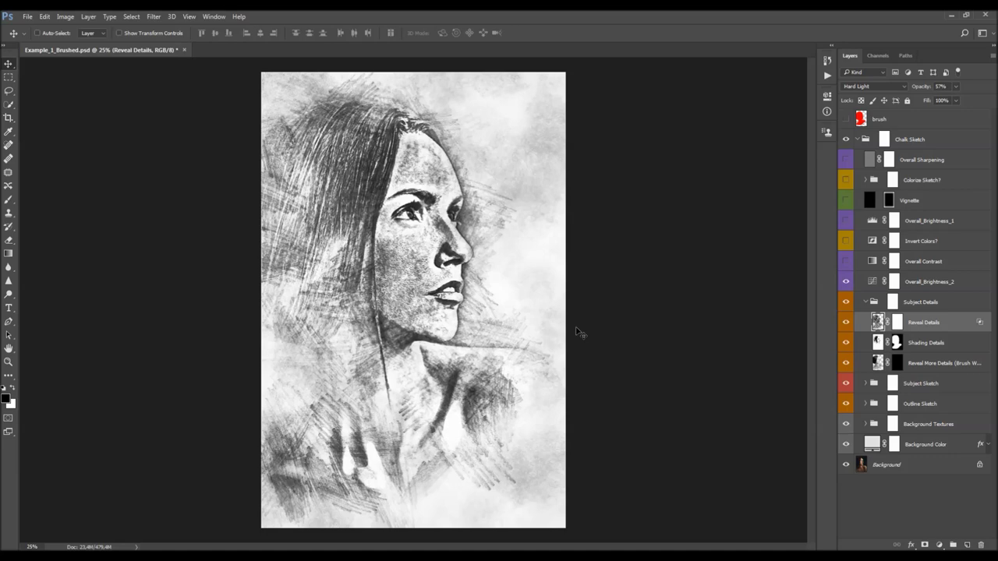
Compare the sketch with Shading Details hidden and shown, and adjust that layer's opacity
left_click(917, 347)
left_click(843, 344)
left_click(843, 344)
left_click(843, 344)
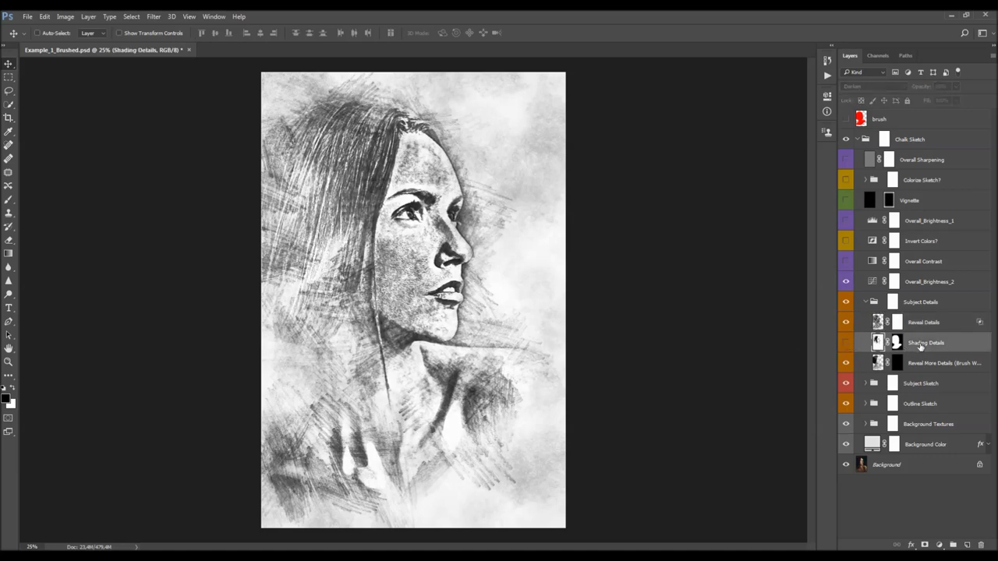
left_click(845, 343)
left_click(845, 343)
left_click(845, 343)
mouse_move(924, 89)
left_mouse_down()
mouse_move(535, 149)
mouse_move(995, 167)
mouse_move(690, 172)
left_mouse_up()
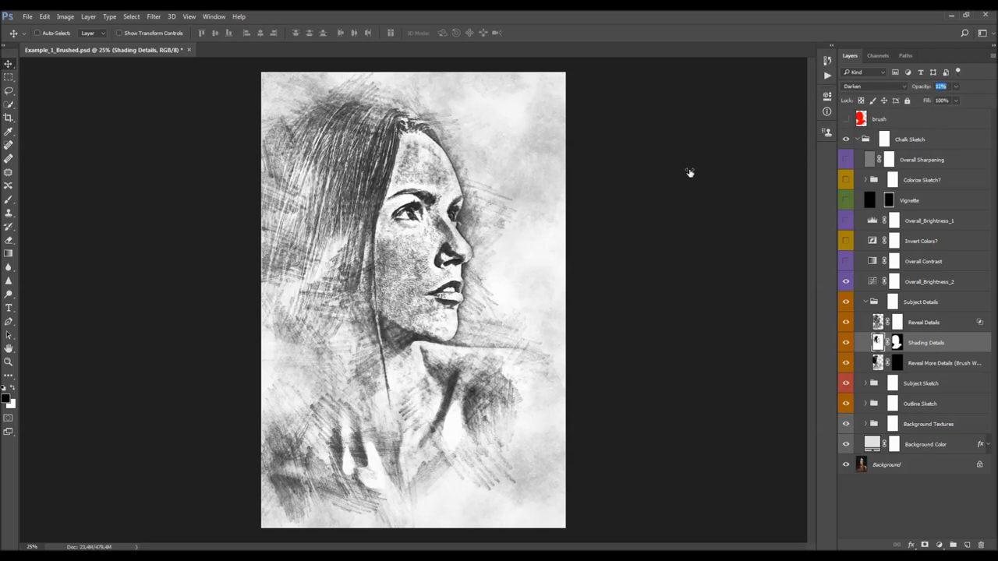
Try brushing white over the hair with a soft brush on the Reveal More Details layer
left_click(903, 364)
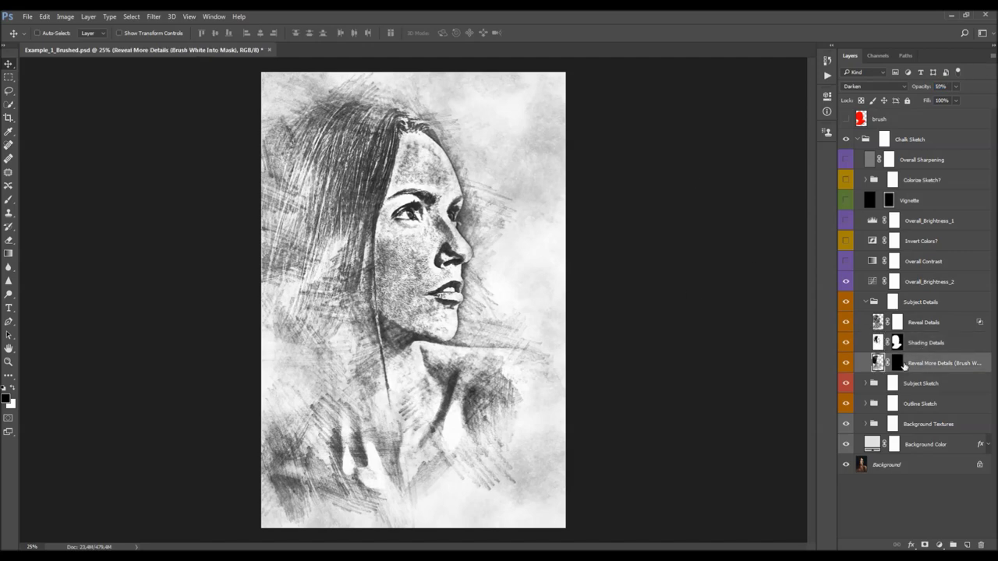
double_click(917, 364)
left_click(896, 363)
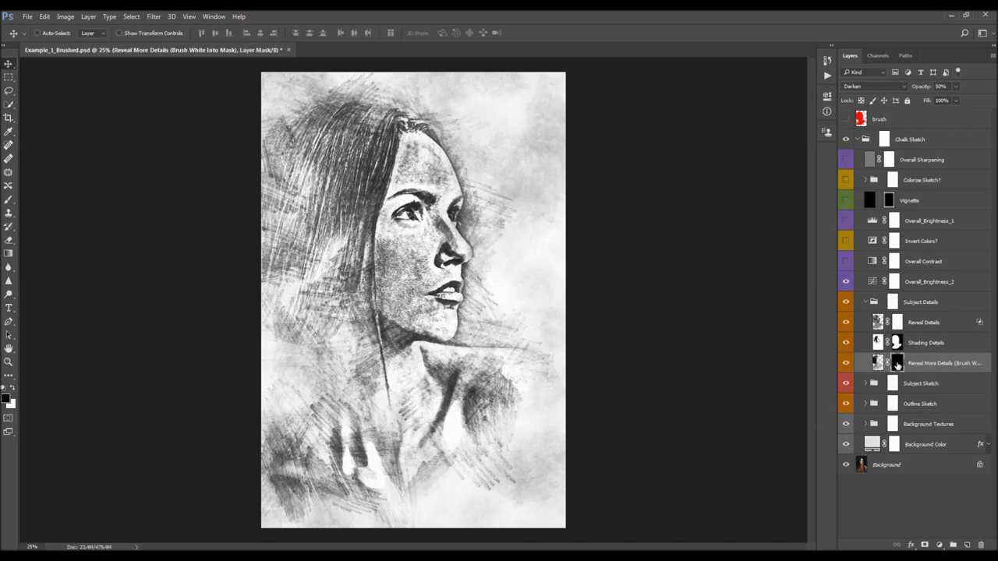
key("b")
right_click(471, 270)
key("Return")
left_click(13, 390)
mouse_move(326, 237)
left_mouse_down()
mouse_move(308, 257)
mouse_move(304, 179)
mouse_move(300, 288)
mouse_move(314, 266)
mouse_move(336, 359)
mouse_move(359, 226)
left_mouse_up()
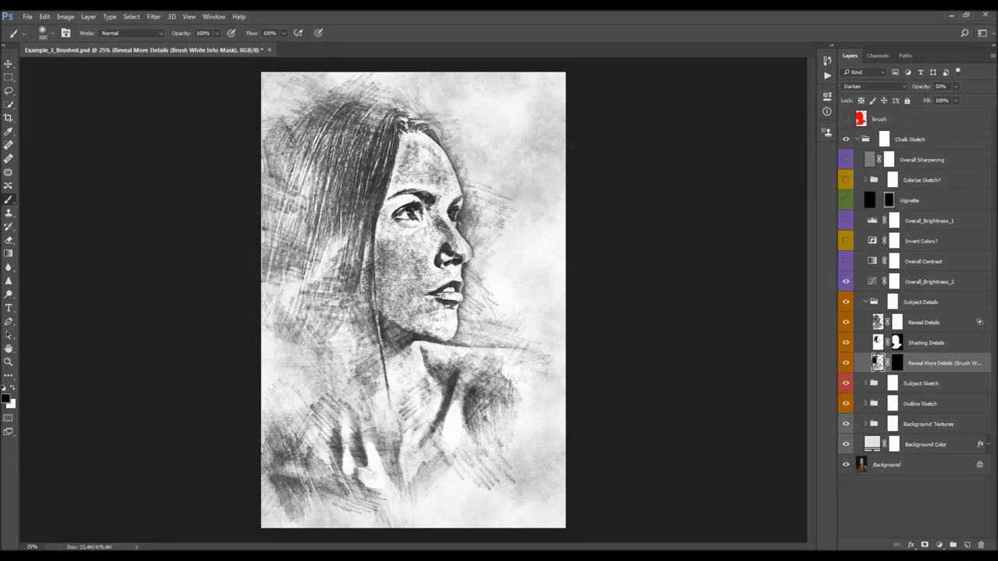
Switch the brush to a 1000 px sketch-stroke tip with a white foreground color
right_click(417, 251)
left_click(450, 325)
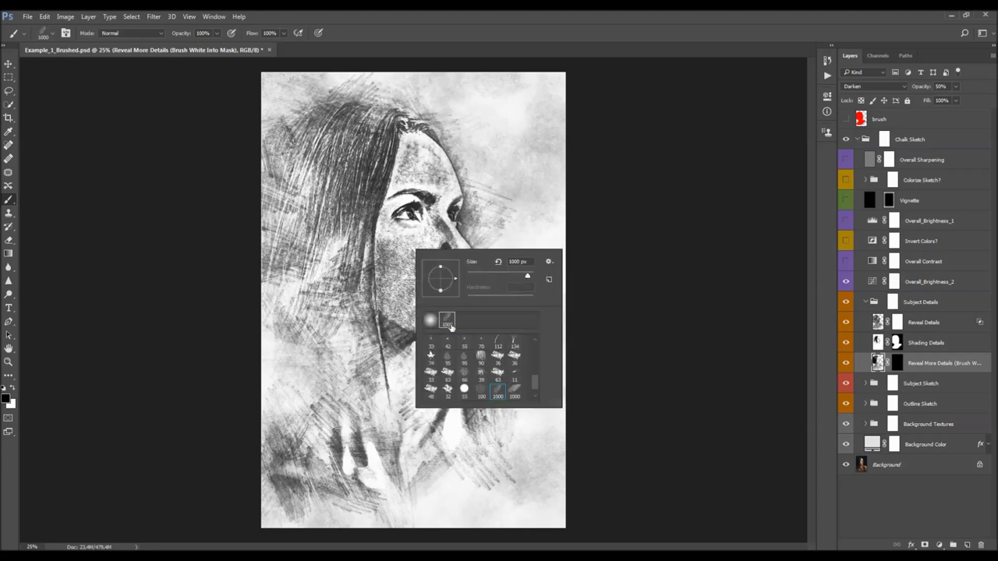
double_click(500, 397)
key("[")
key("x")
right_click(352, 267)
double_click(433, 407)
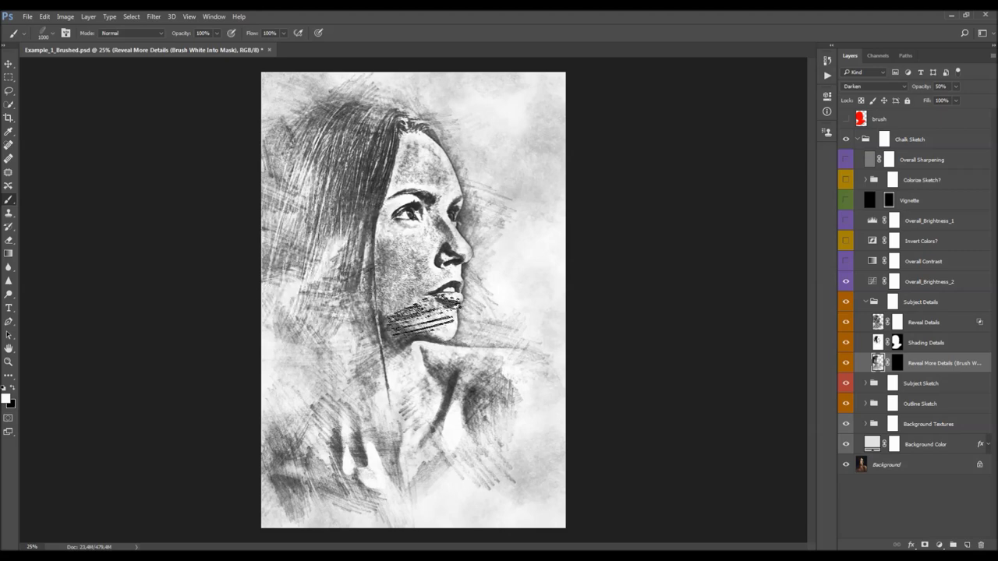
Paint white sketch strokes over the hair on the Reveal More Details layer mask
left_click(897, 364)
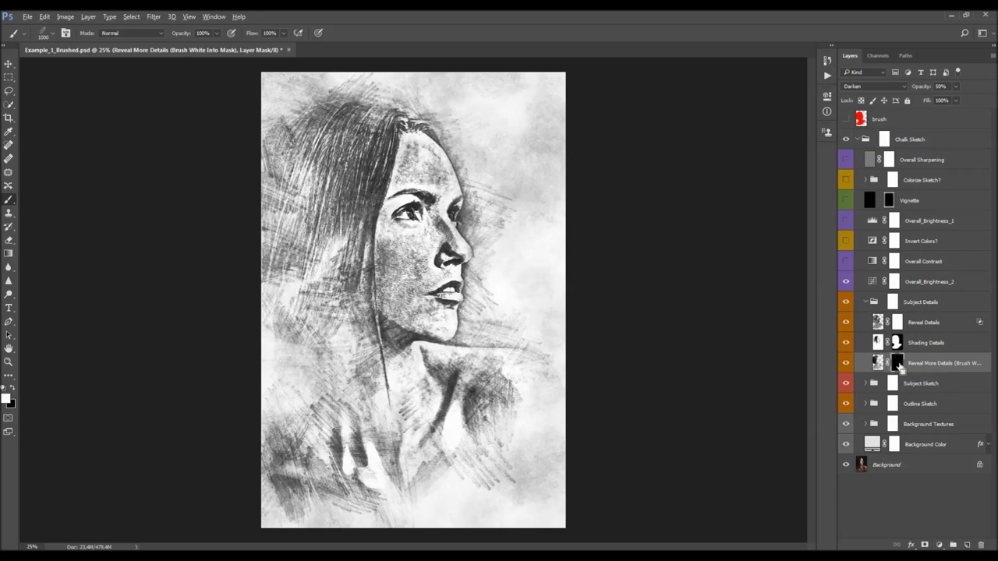
key("ctrl+2")
left_click(897, 362)
mouse_move(366, 226)
left_mouse_down()
mouse_move(300, 250)
mouse_move(359, 224)
mouse_move(319, 220)
mouse_move(293, 181)
mouse_move(278, 289)
mouse_move(315, 248)
mouse_move(309, 318)
mouse_move(330, 285)
mouse_move(339, 298)
left_mouse_up()
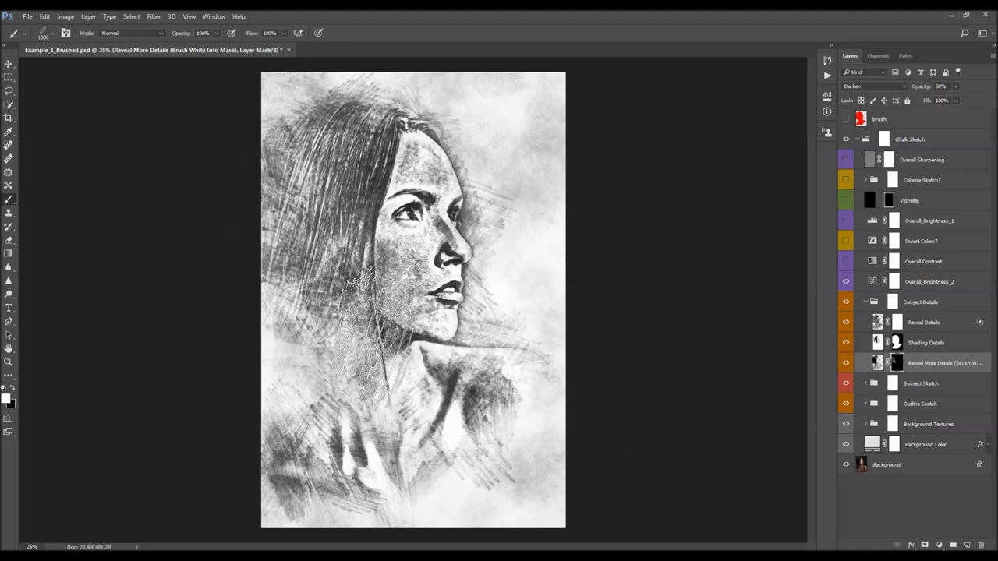
View the painted Reveal More Details mask on its own, and compare the sketch with the layer hidden and shown
key("v")
left_click(897, 362, "alt")
left_click(897, 363, "alt")
left_click(846, 363)
left_click(845, 362)
left_click(846, 363)
left_click(846, 362)
Brush more white into the Reveal More Details mask along the lower outer edge of the hair
key("b")
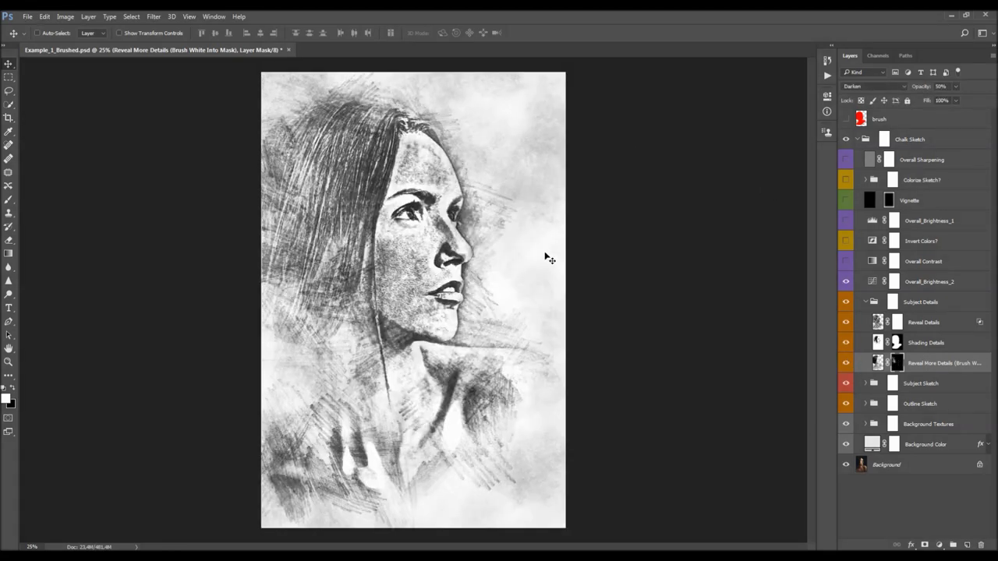
left_click_drag(285, 352, 269, 327)
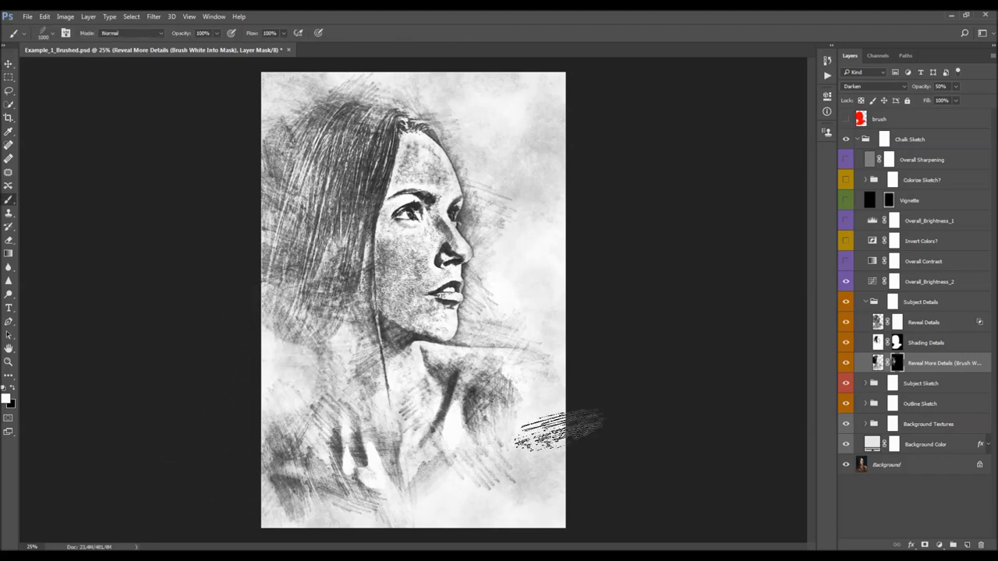
key("v")
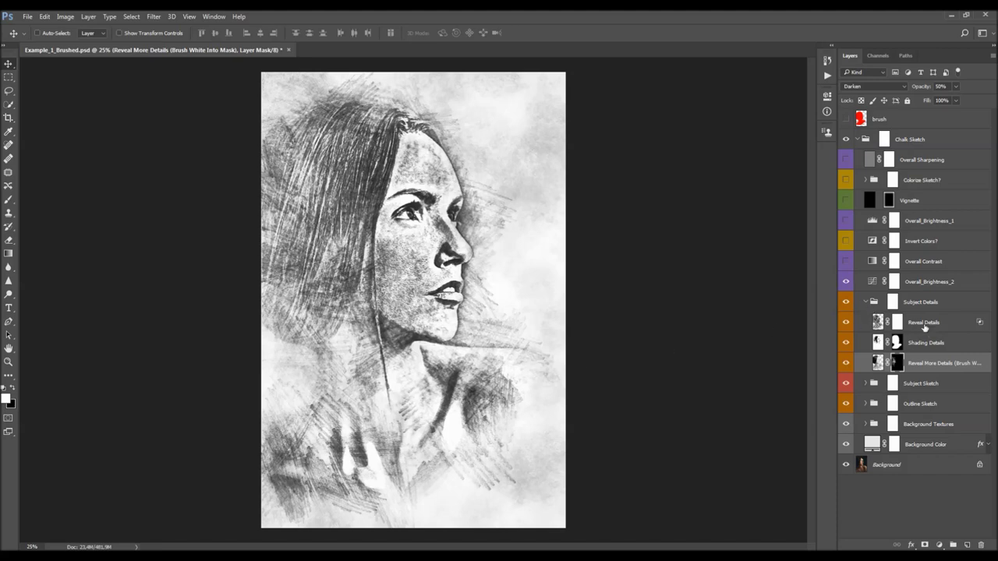
Set the Reveal More Details layer's opacity to 43%
key("0")
left_click_drag(996, 123, 712, 136)
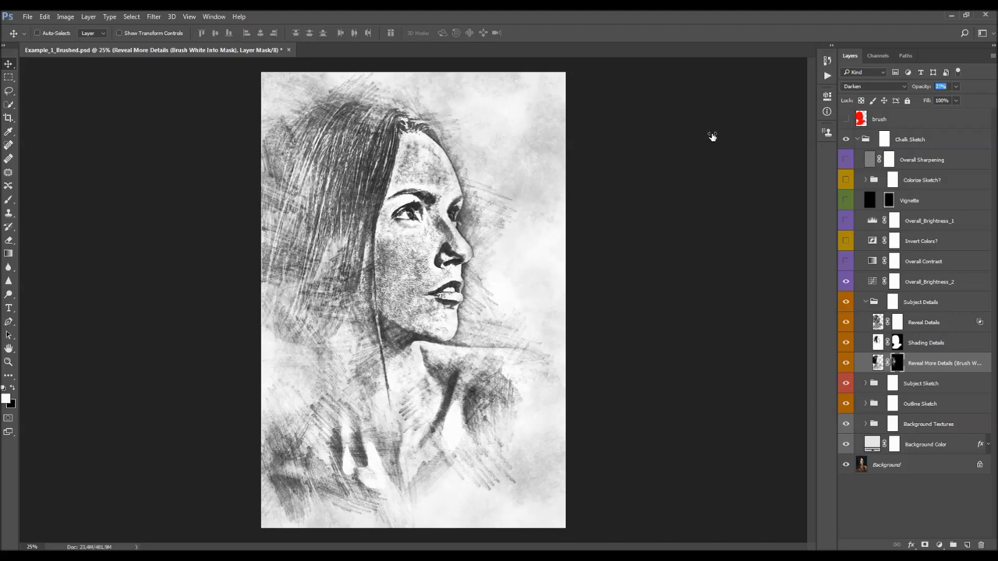
key("4")
key("3")
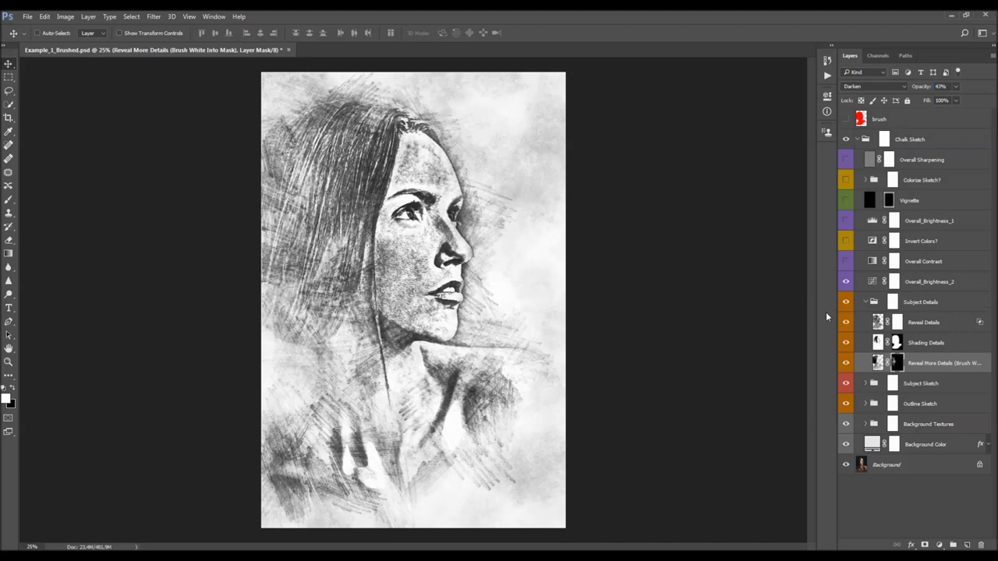
Collapse the Subject Details group, and compare the sketch with Overall_Brightness_2 hidden and shown
left_click(865, 302)
left_click(910, 288)
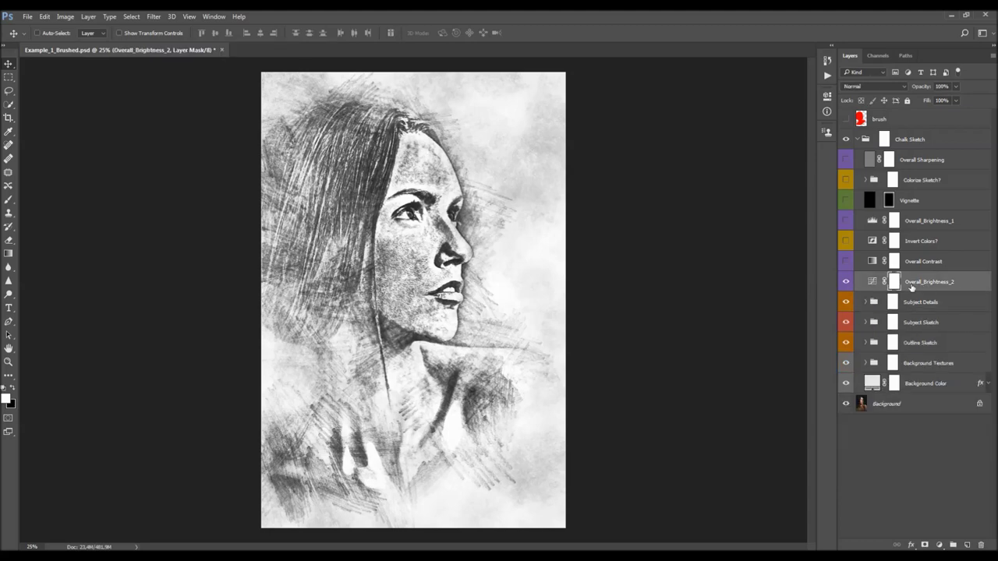
left_click(847, 282)
left_click(847, 282)
left_click(847, 282)
left_click(847, 282)
left_click(846, 282)
left_click(846, 281)
left_click(847, 281)
left_click(846, 282)
Review the Curves settings of Overall_Brightness_2, and check the layer's effect on the sketch once more
double_click(874, 283)
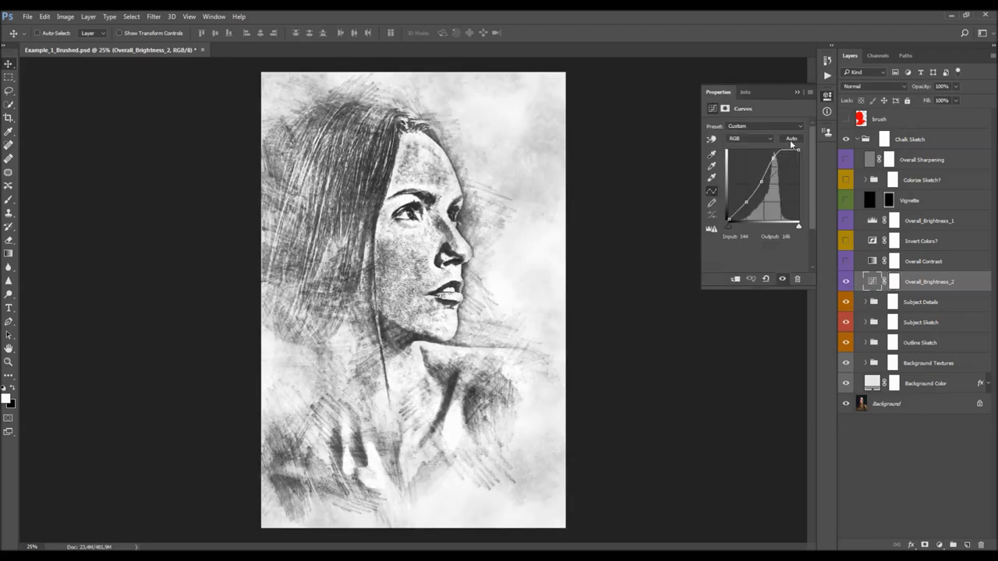
left_click(798, 93)
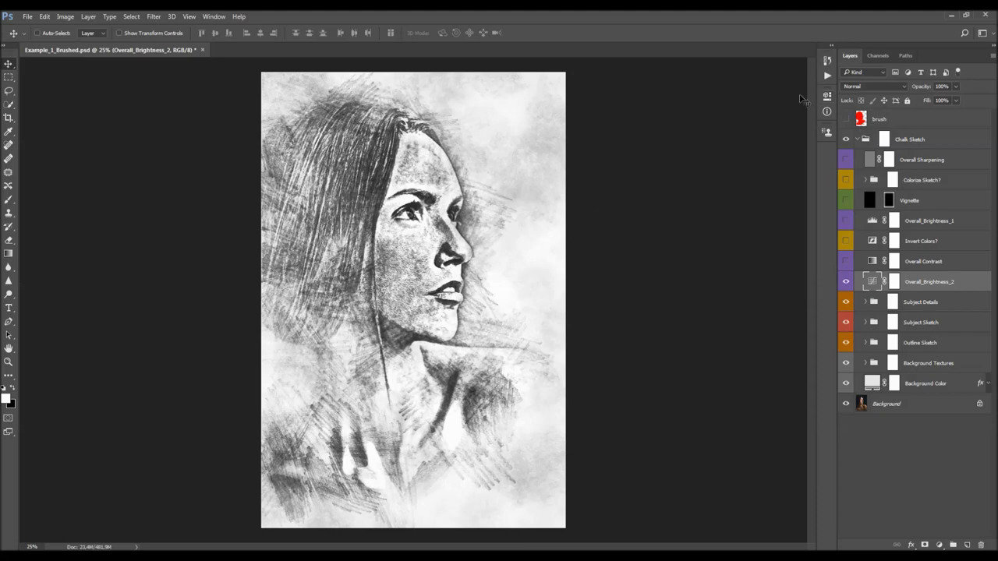
left_click(843, 286)
left_click(845, 286)
Show the Overall Contrast layer and set its opacity to 28%
left_click(894, 261)
left_click(846, 261)
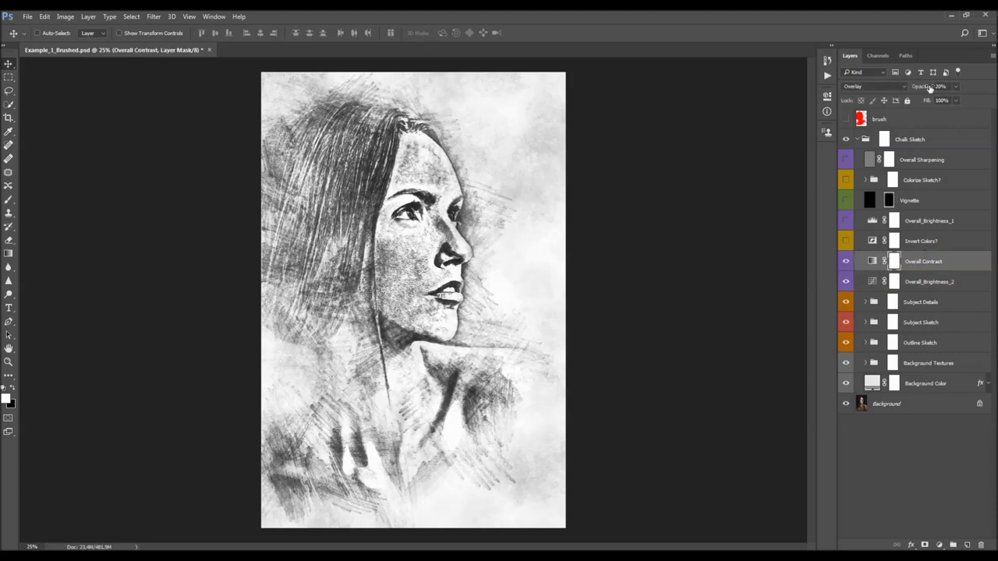
key("0")
left_click_drag(995, 145, 688, 185)
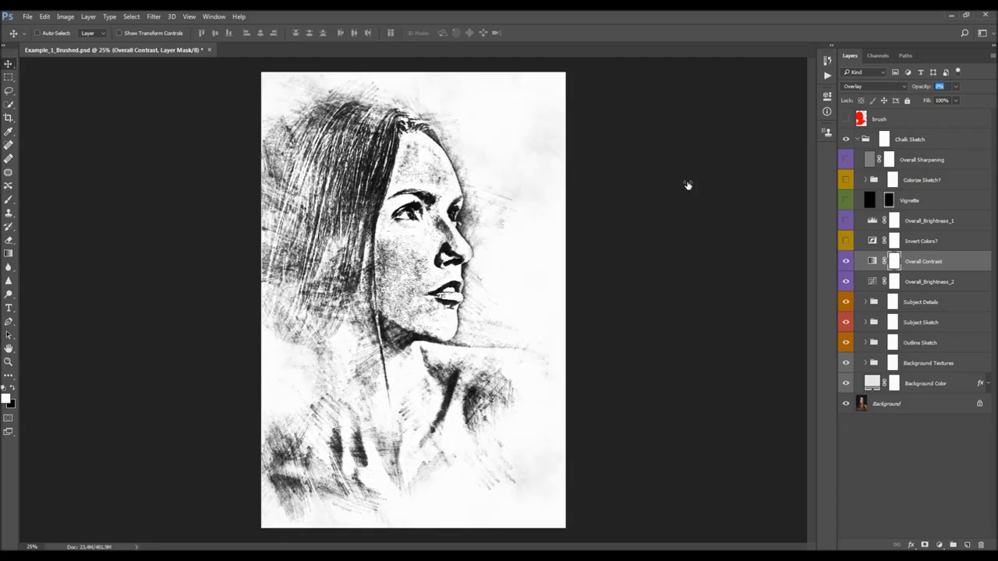
key("2")
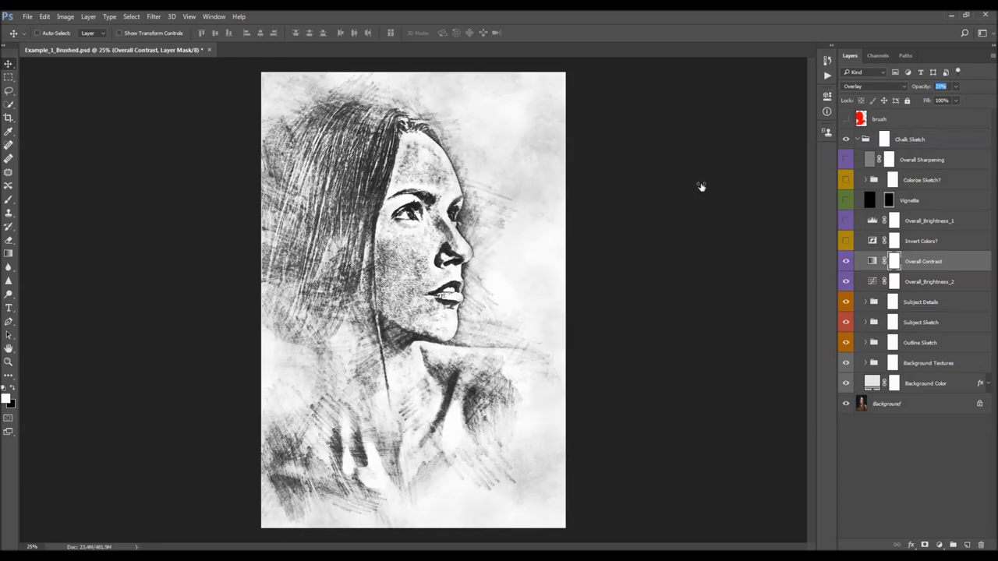
left_click_drag(703, 186, 707, 188)
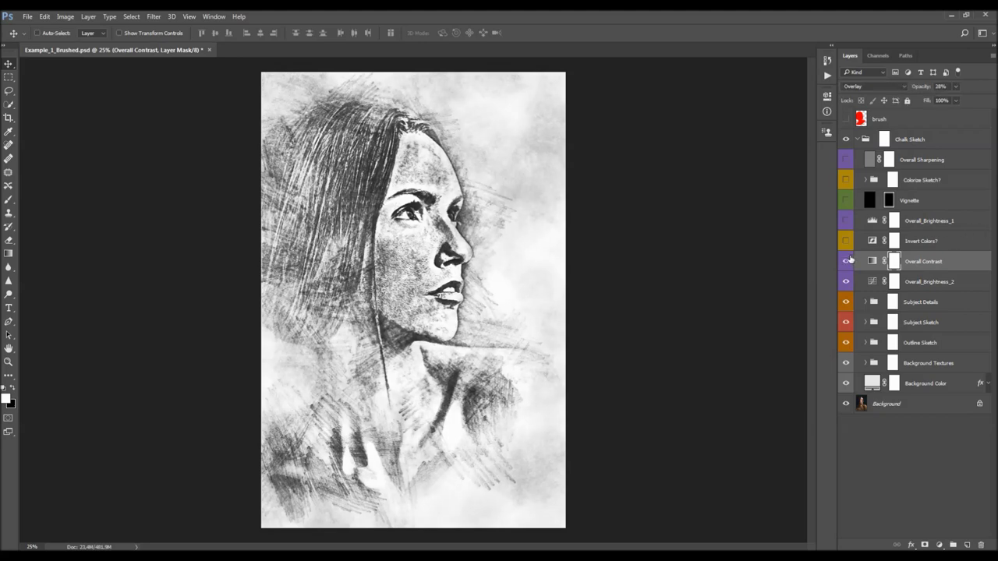
Show the Overall_Brightness_1 layer and adjust its Levels input and output values, raising the shadow input level to 21
left_click(923, 246)
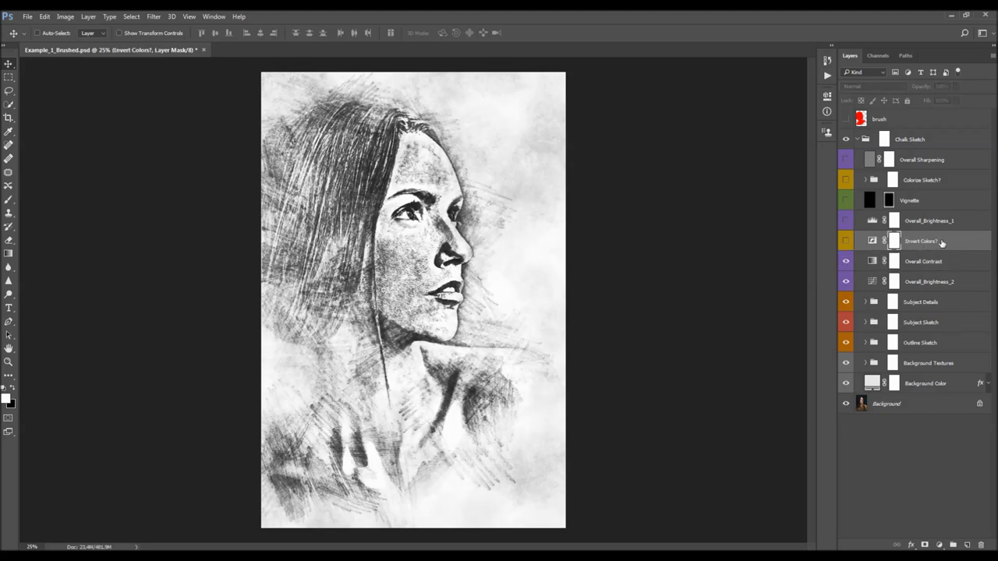
left_click(917, 243)
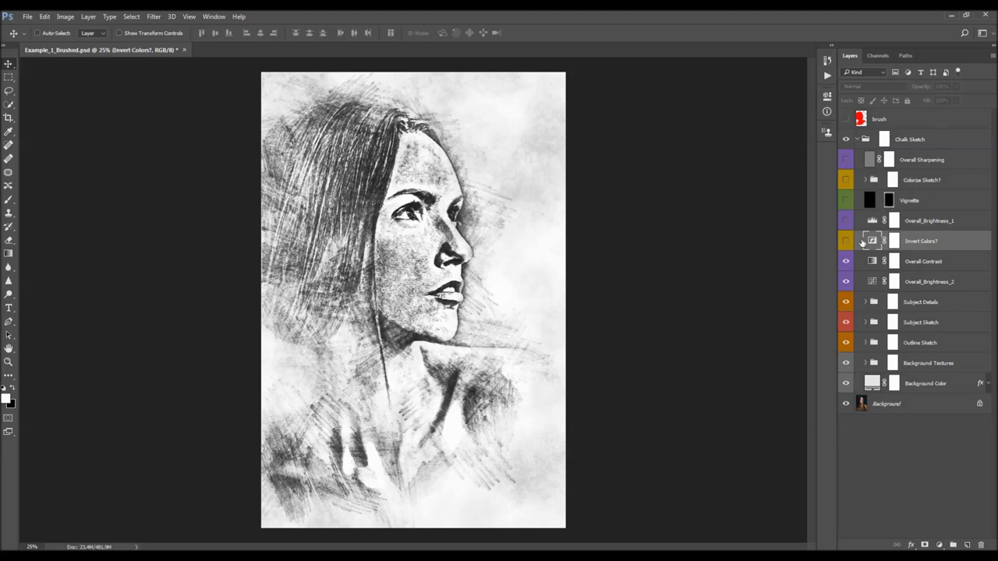
left_click(923, 226)
left_click(845, 222)
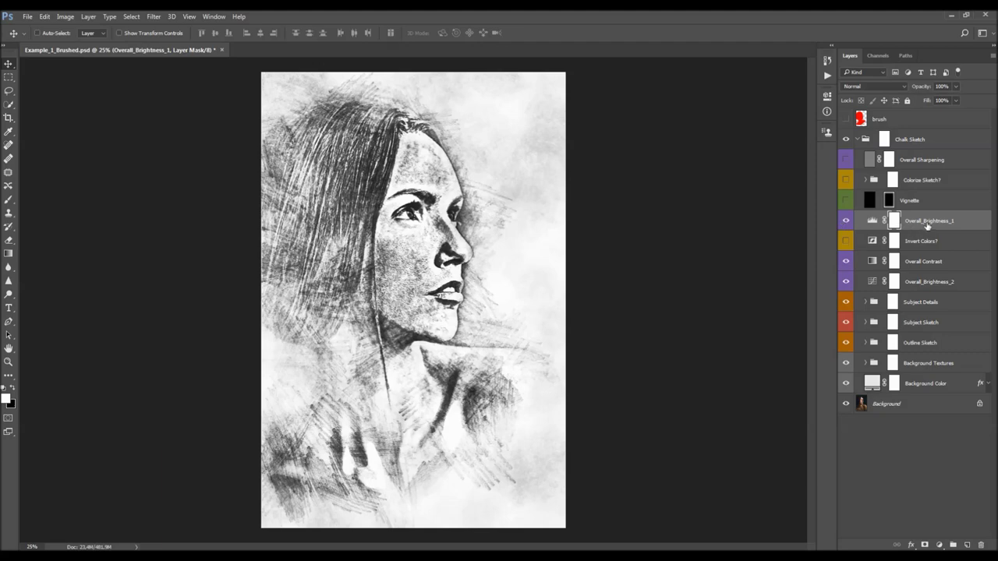
double_click(872, 222)
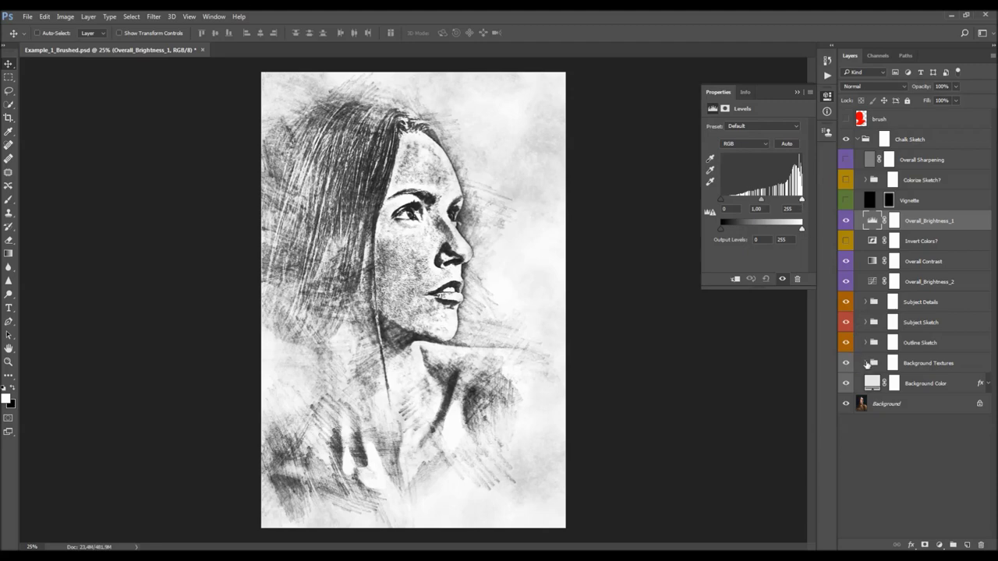
left_click(864, 363)
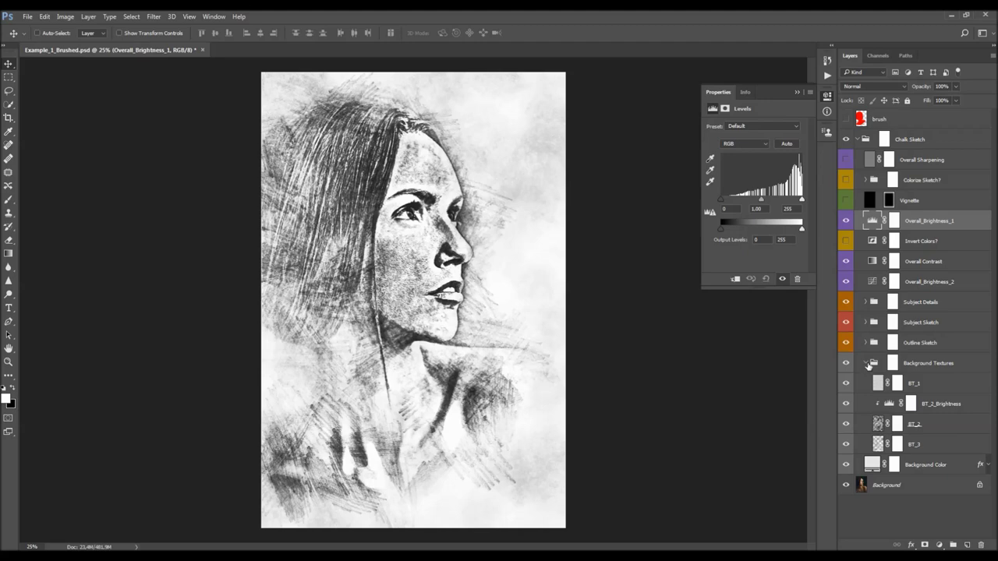
left_click(866, 363)
mouse_move(738, 200)
left_mouse_down()
mouse_move(720, 200)
mouse_move(806, 197)
left_mouse_up()
left_click_drag(723, 231, 803, 231)
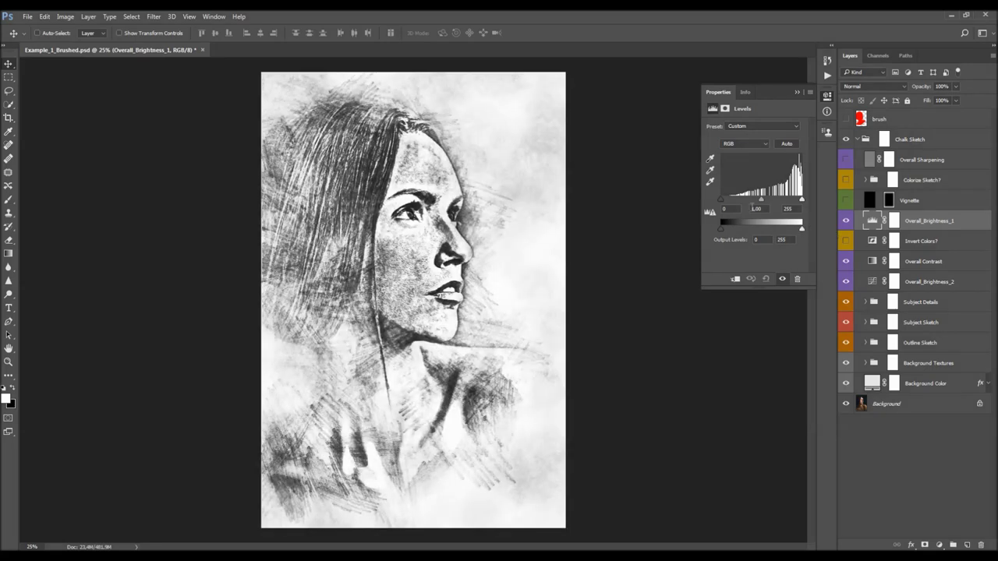
left_click_drag(717, 198, 727, 199)
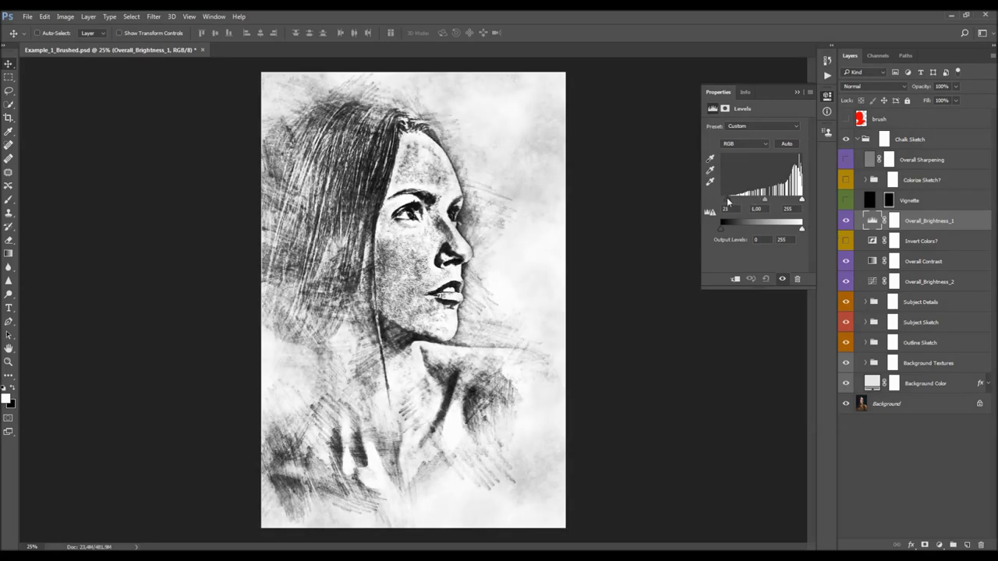
Show the Vignette layer, compare the sketch with and without it, and set its opacity to 5%
left_click(908, 205)
left_click(845, 203)
left_click(797, 92)
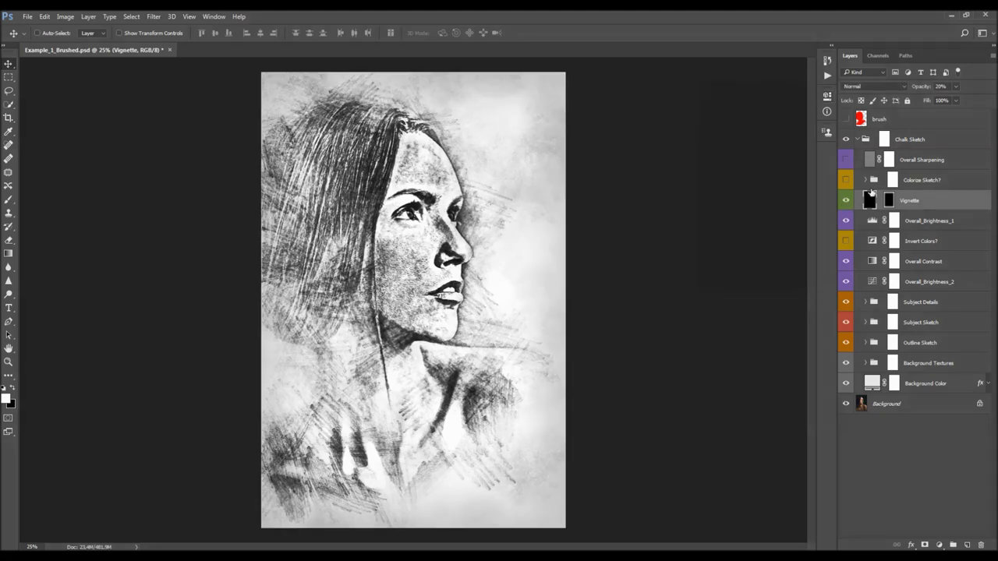
left_click(846, 201)
left_click(846, 201)
left_click_drag(925, 88, 572, 174)
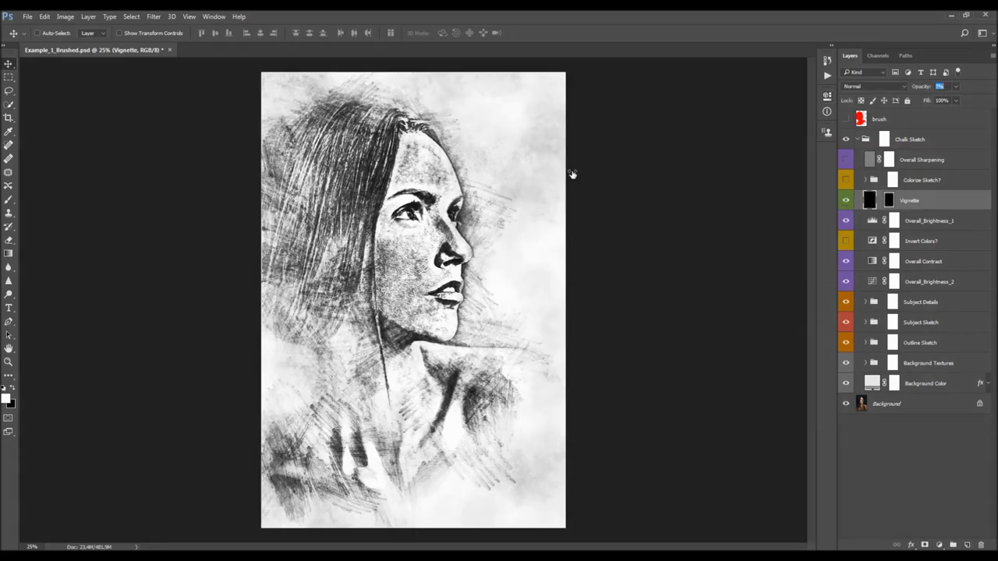
left_click(847, 201)
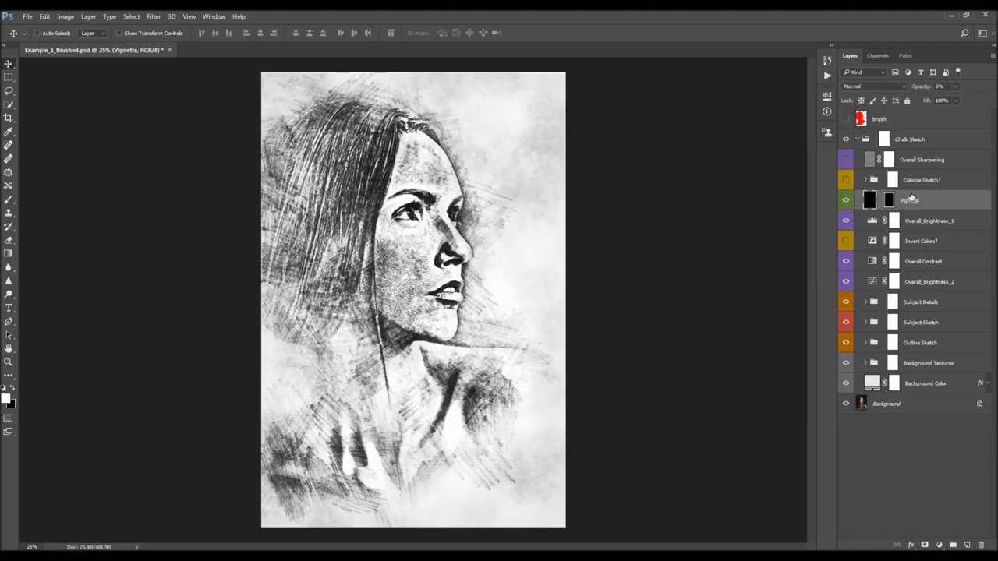
Show and expand the Colorize Sketch? group, and compare the sketch with Original Photo Colors hidden and shown
left_click(918, 181)
left_click(845, 179)
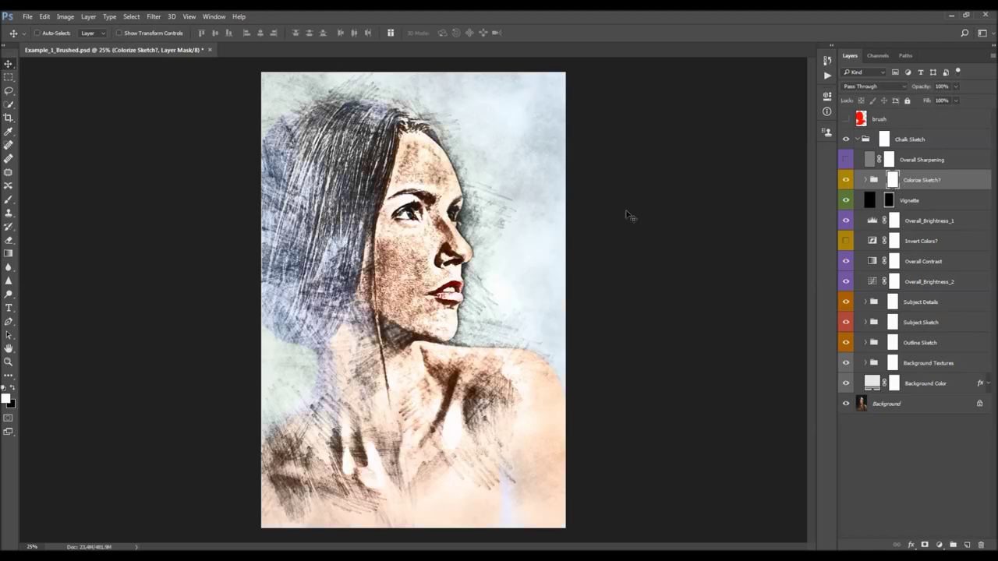
left_click(865, 180)
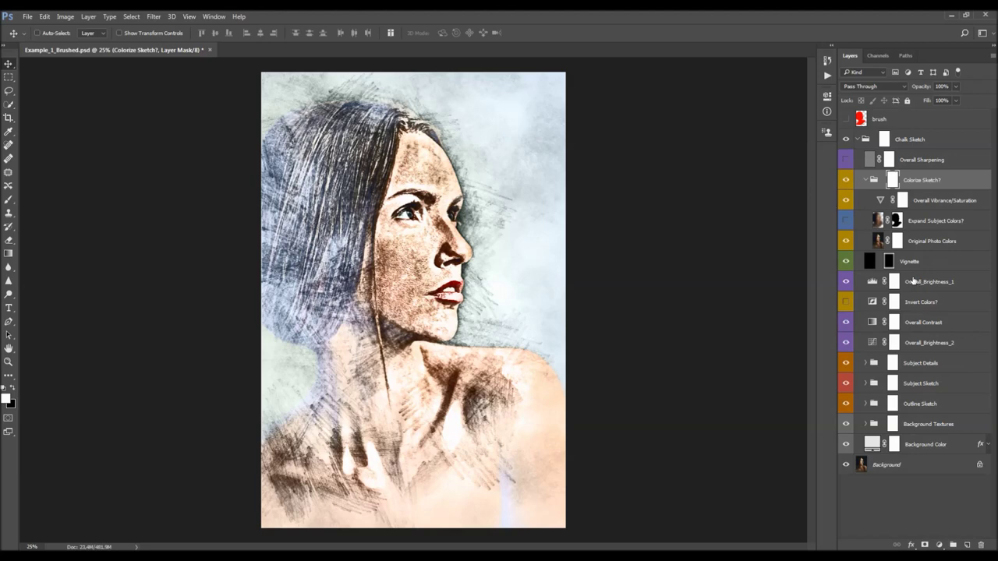
left_click(926, 243)
left_click(846, 242)
left_click(846, 241)
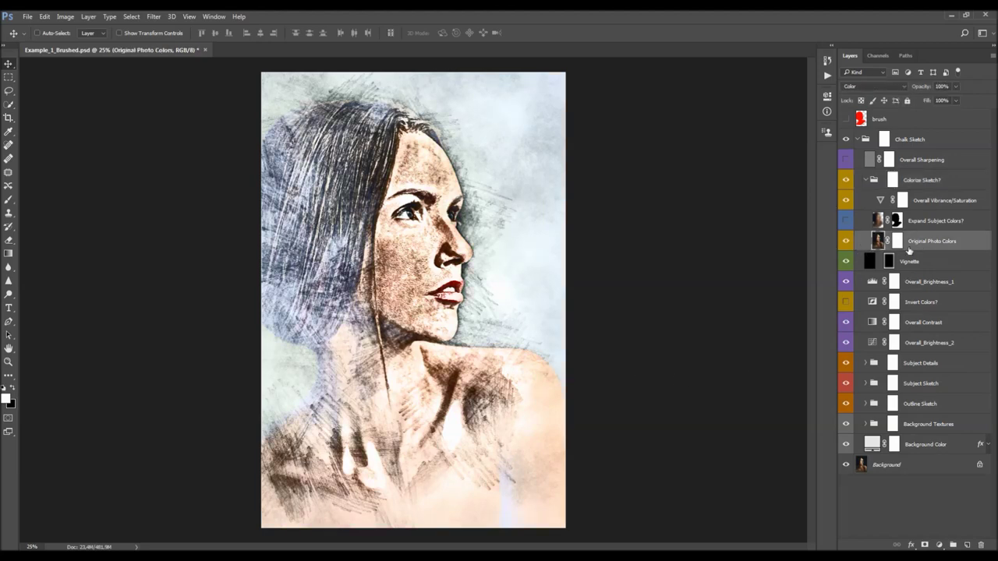
Compare the colored sketch with the Expand Subject Colors? layer shown and hidden, leaving that layer hidden
left_click(928, 223)
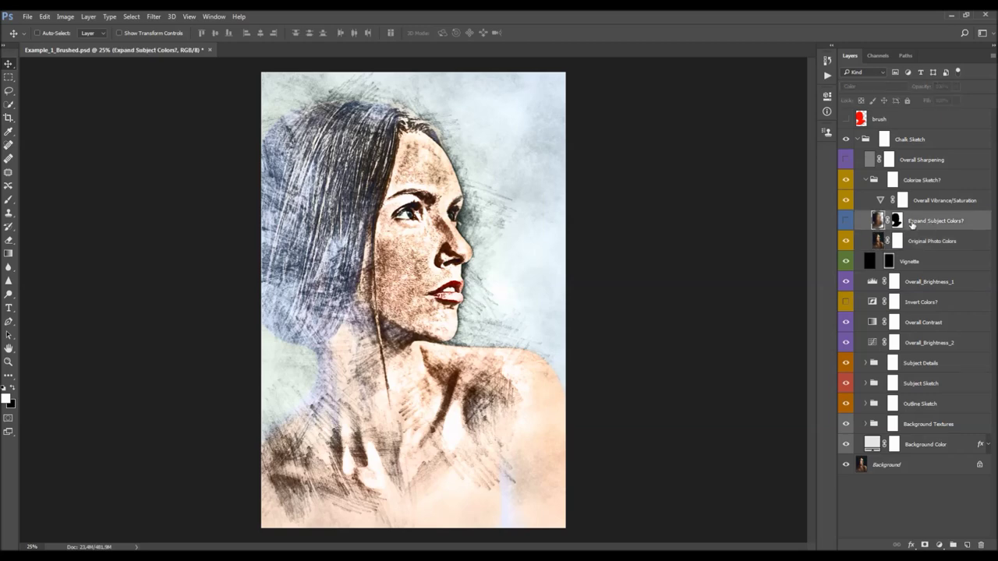
left_click(847, 222)
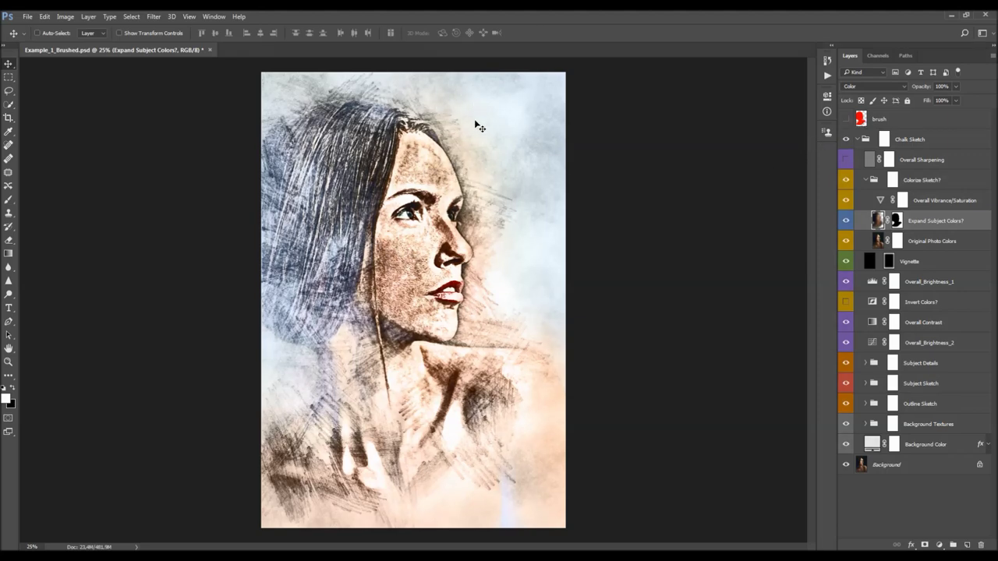
left_click(846, 222)
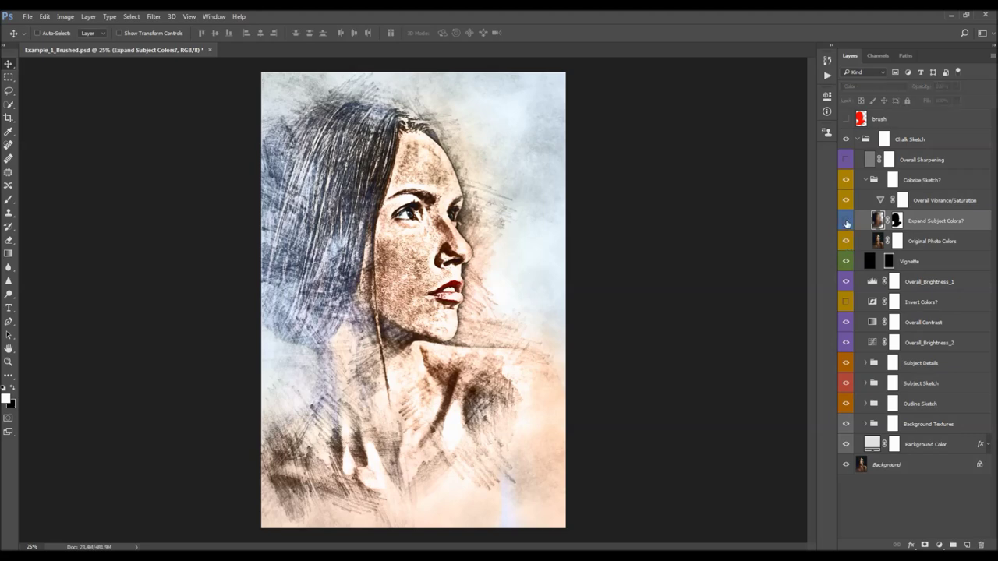
left_click(845, 222)
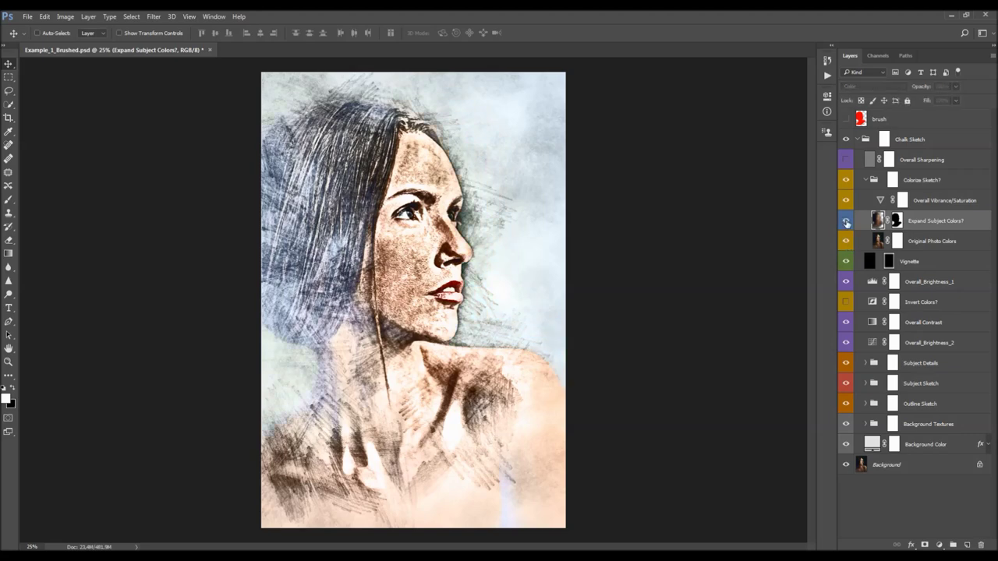
Set the Overall Vibrance/Saturation layer to vibrance +25 and saturation +18, and collapse and hide the Colorize Sketch? group
left_click(919, 205)
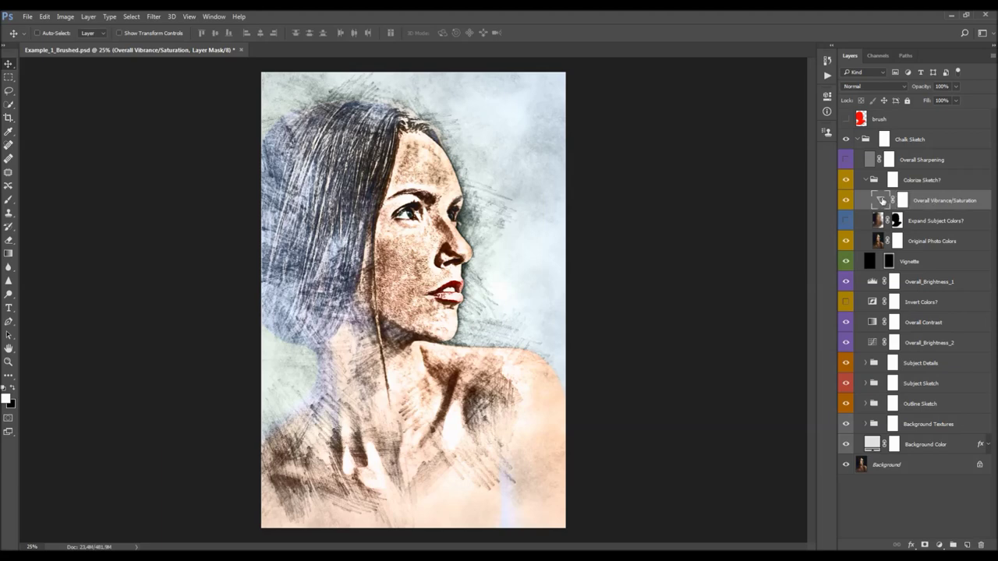
double_click(881, 201)
mouse_move(760, 137)
left_mouse_down()
mouse_move(748, 138)
mouse_move(765, 137)
left_mouse_up()
mouse_move(758, 155)
left_mouse_down()
mouse_move(750, 158)
mouse_move(762, 157)
left_mouse_up()
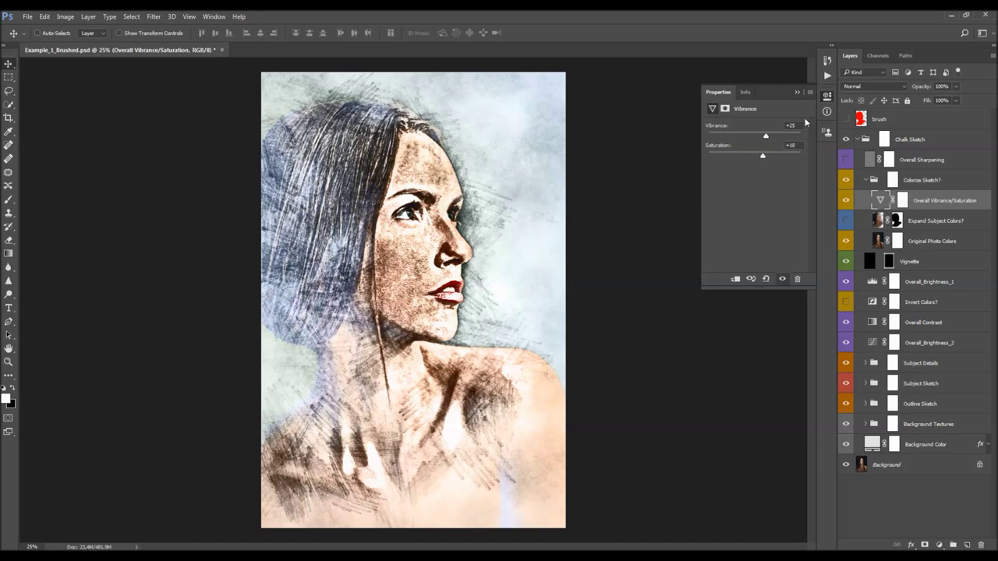
left_click(798, 92)
left_click(865, 179)
left_click(846, 179)
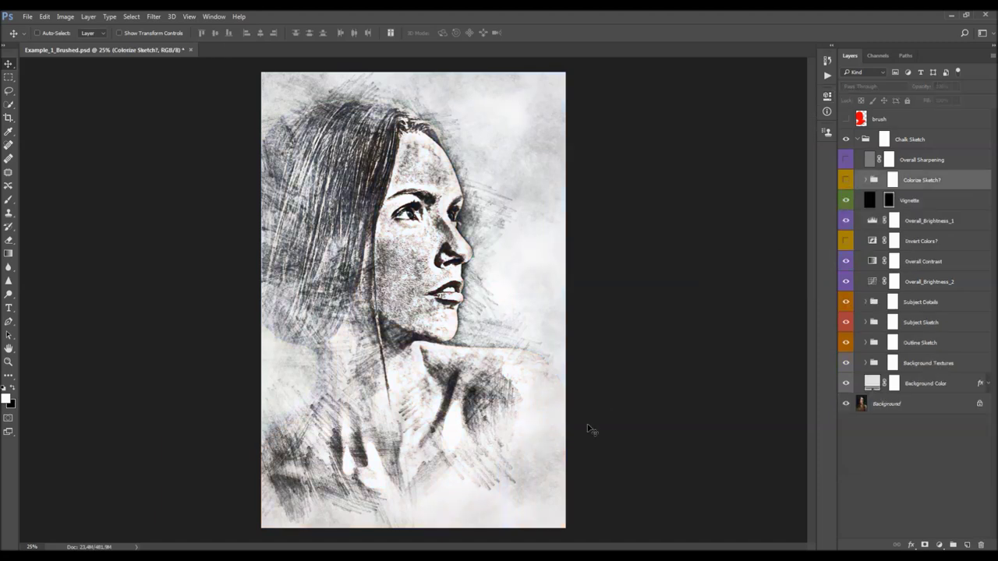
Show the Overall Sharpening layer, comparing the sketch with and without it
left_click(915, 161)
left_click(846, 160)
left_click(845, 159)
left_click(846, 160)
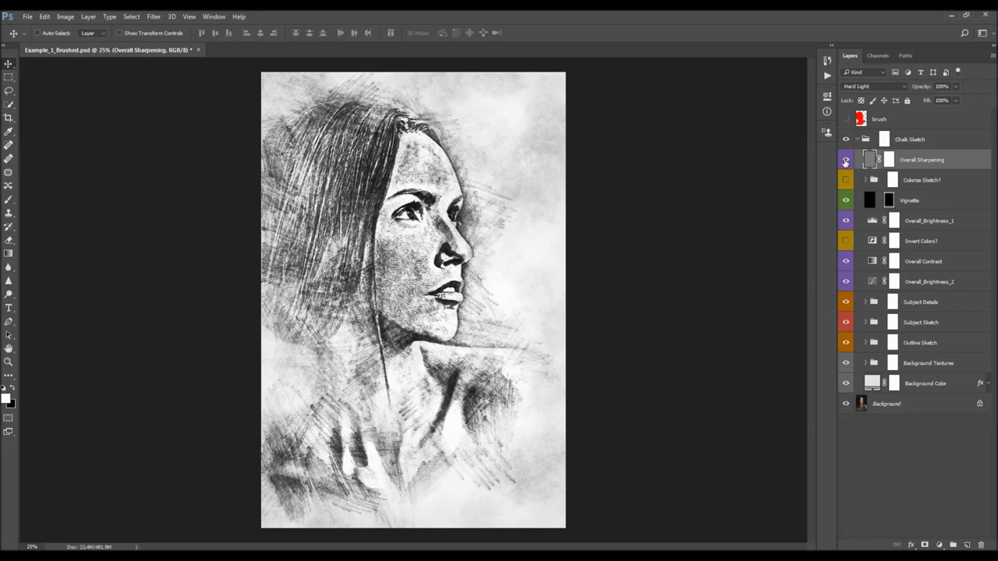
Run the Update Sharpening action from the Chalk Sketch action set
left_click(827, 76)
left_click(732, 81)
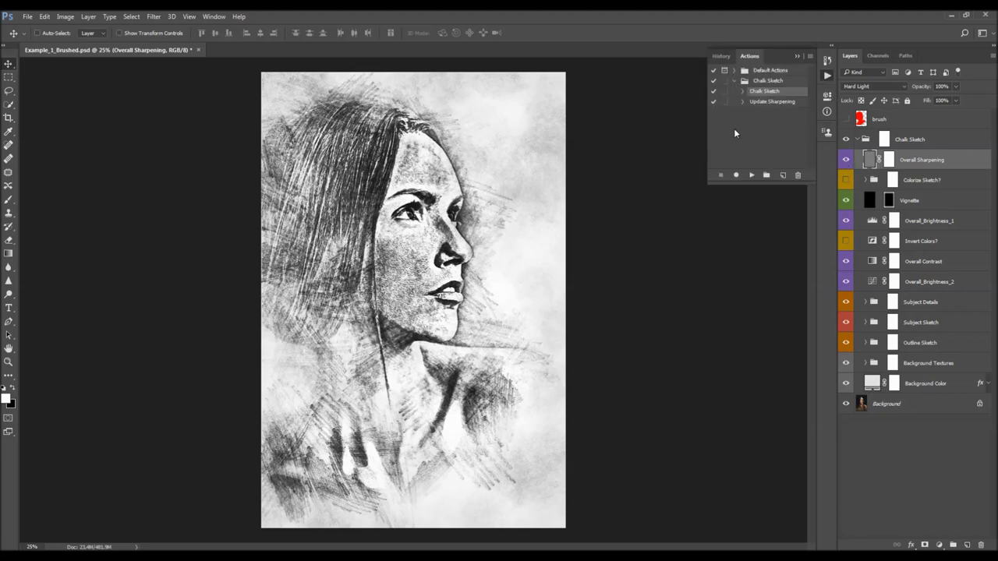
left_click_drag(710, 185, 684, 308)
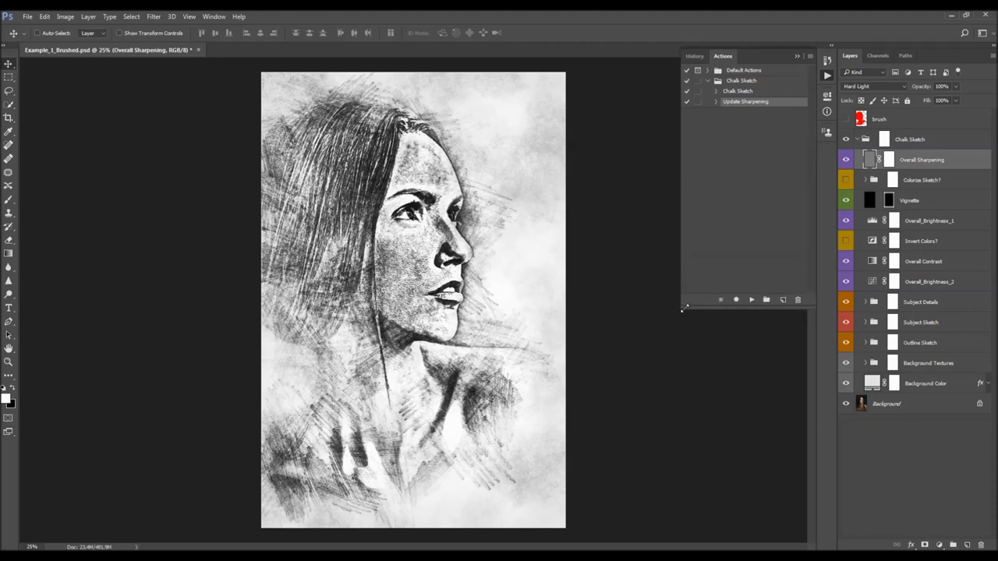
left_click(751, 299)
Try out different opacities on the Overall Sharpening layer, and collapse the Chalk Sketch group
left_click_drag(923, 87, 617, 147)
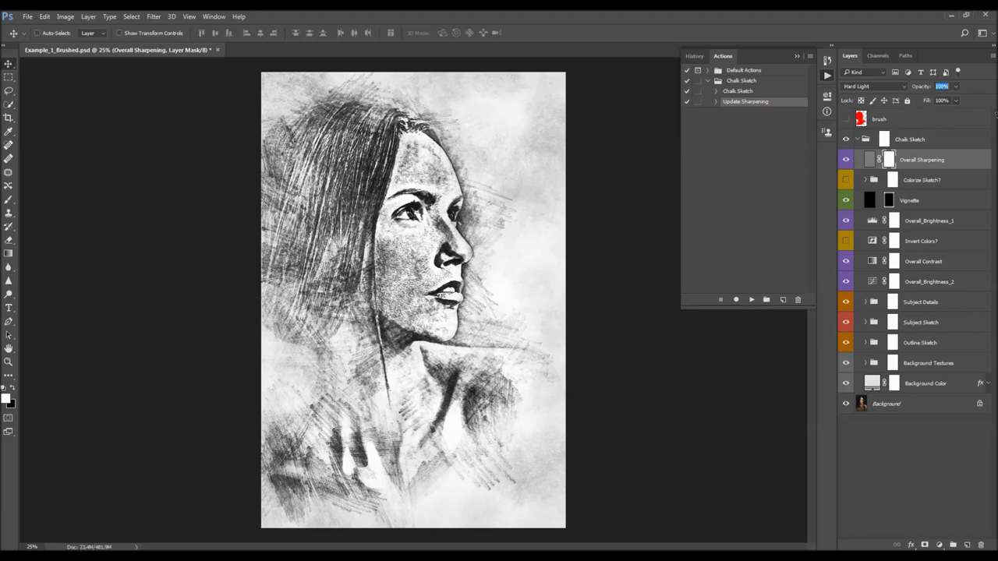
left_click_drag(927, 128, 994, 157)
left_click(858, 139)
left_click(809, 51)
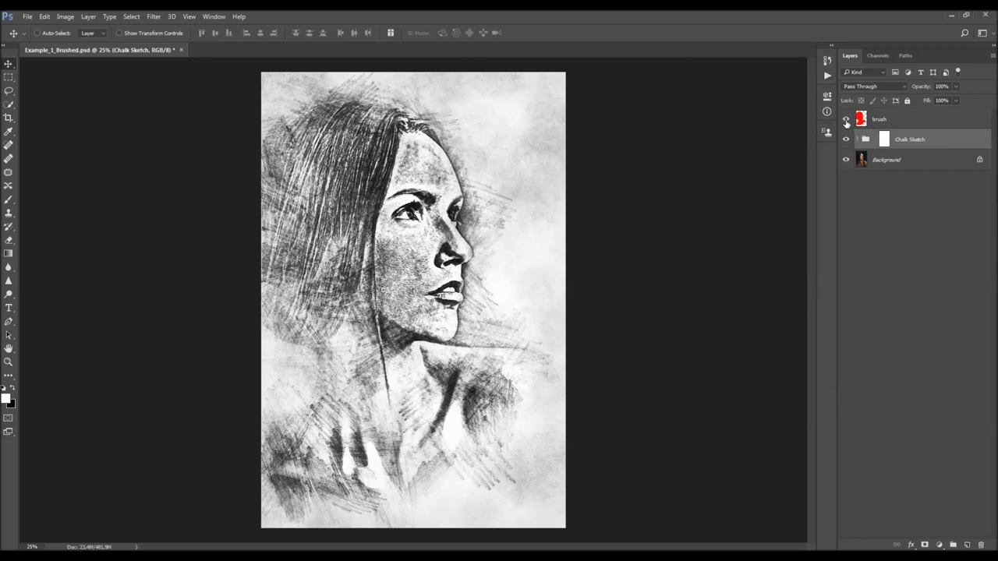
Show the brush layer and delete the whole Chalk Sketch group
left_click(846, 120)
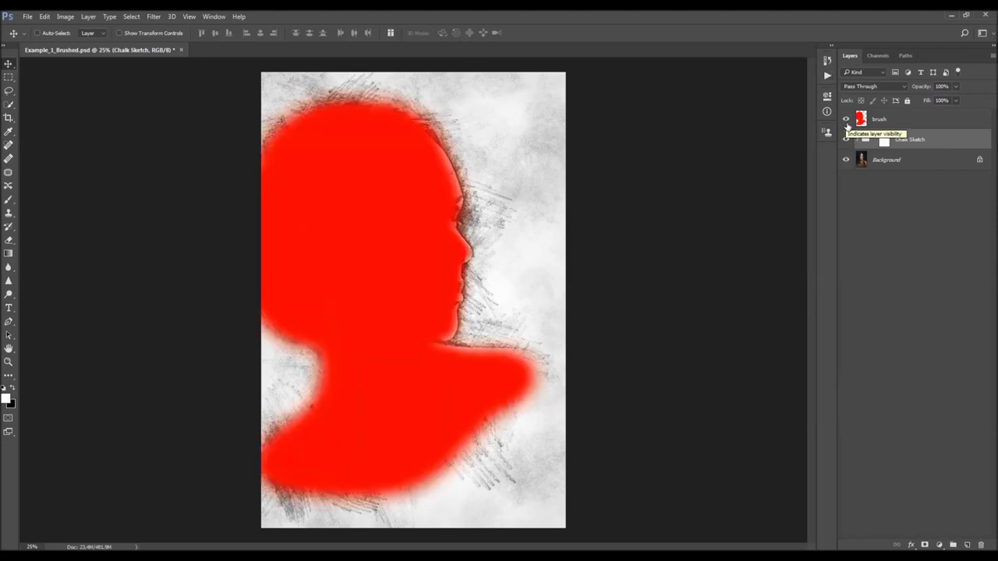
key("Delete")
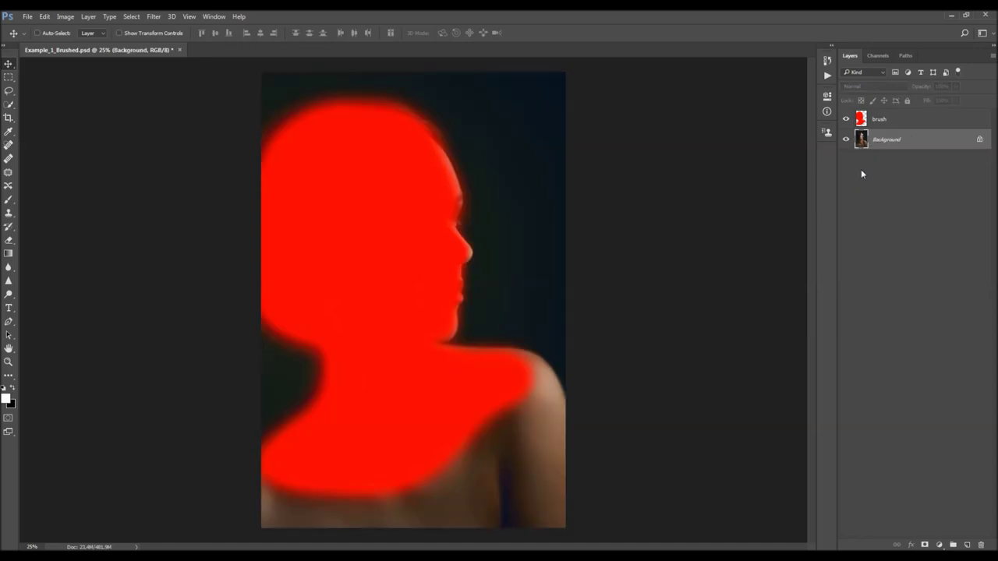
Run the Chalk Sketch action again on the brush layer, and hide that layer to view the sketch and its expanded group
left_click(876, 127)
left_click(827, 75)
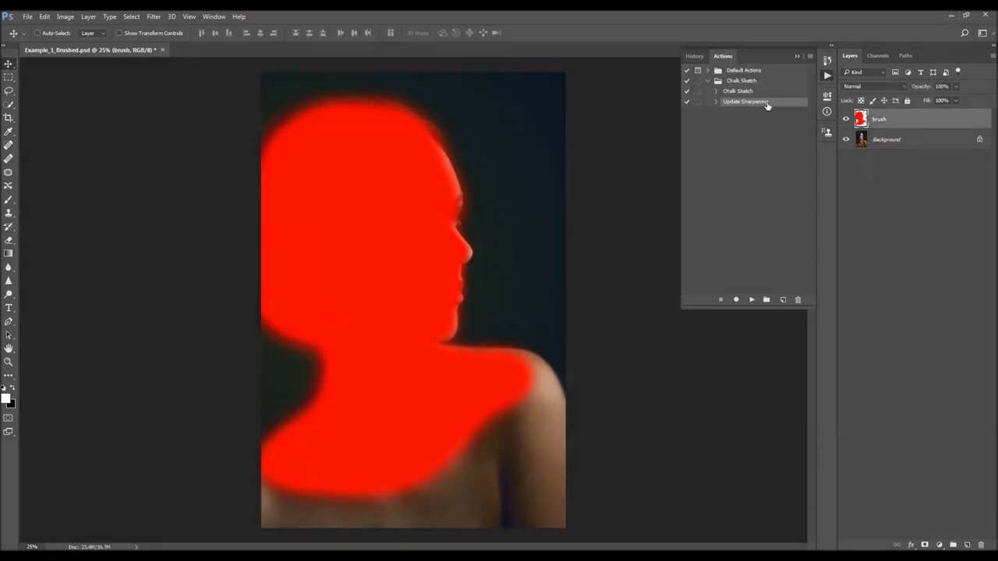
left_click(777, 91)
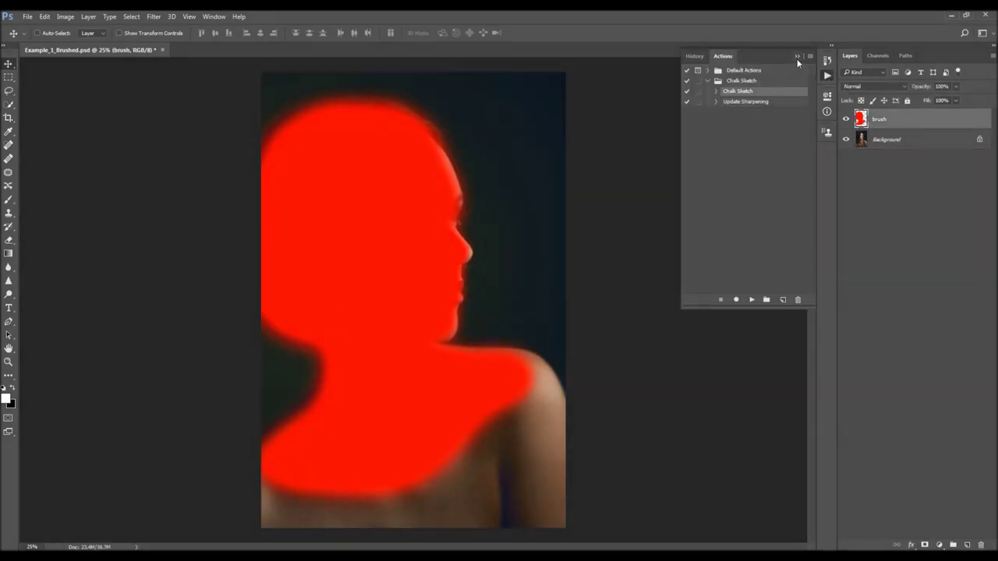
left_click(797, 58)
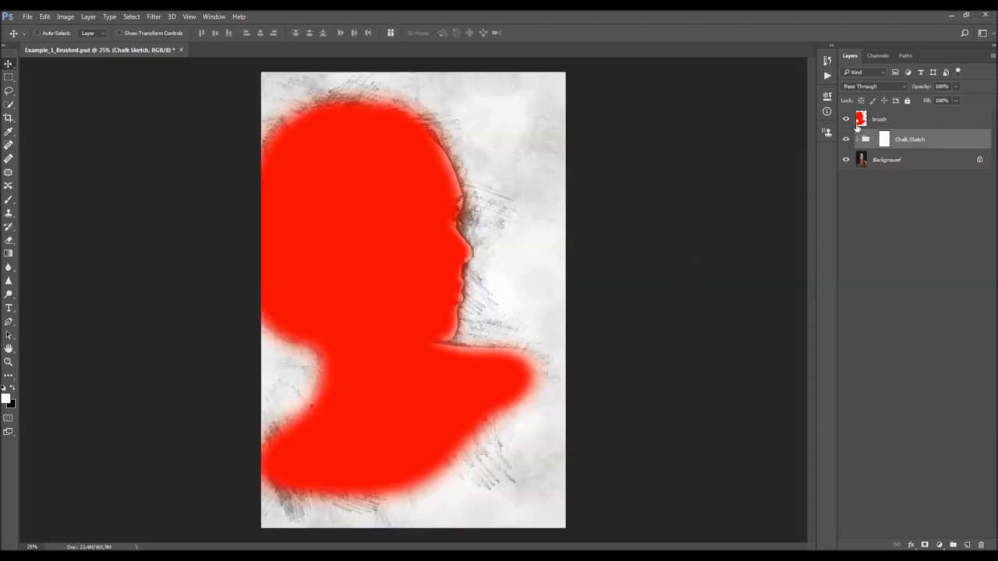
left_click(846, 118)
left_click(858, 139)
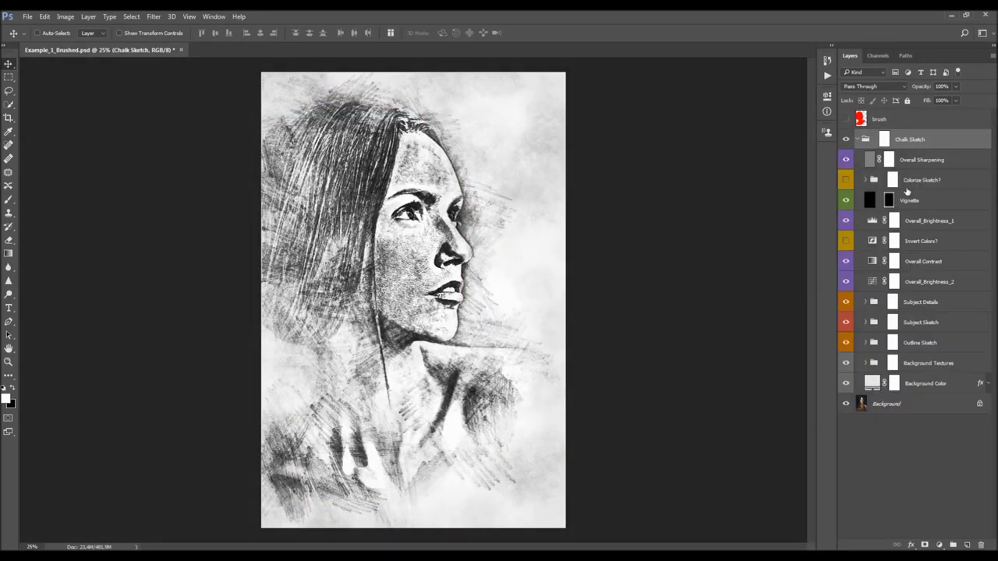
Hide the Overall Sharpening layer and show the Invert Colors? layer to invert the sketch
left_click(927, 161)
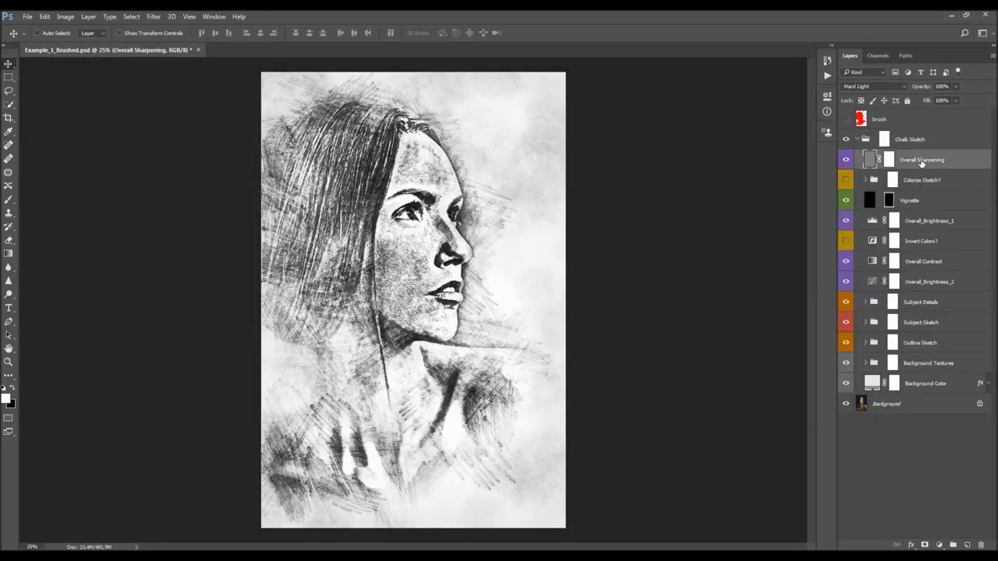
left_click(928, 246)
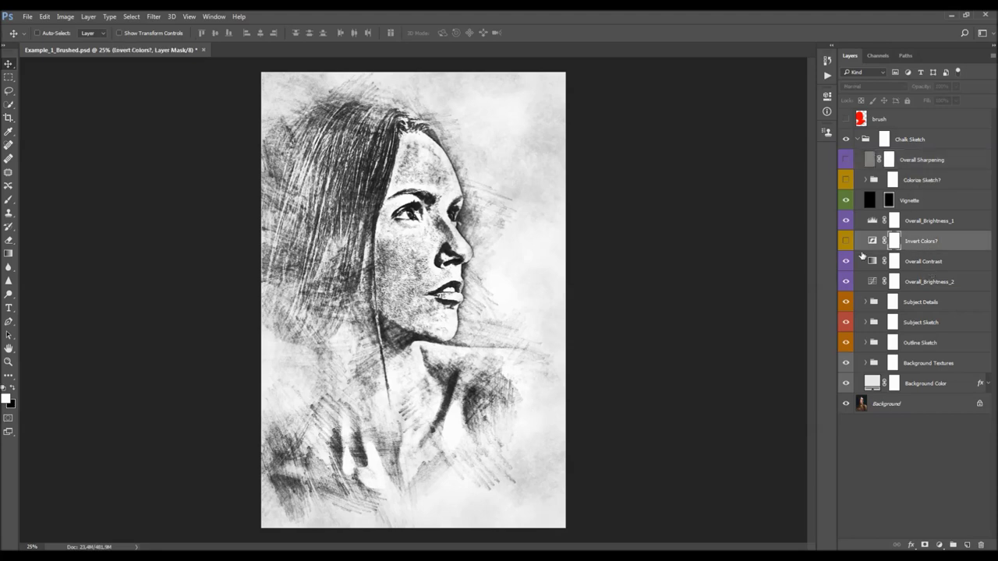
left_click(846, 241)
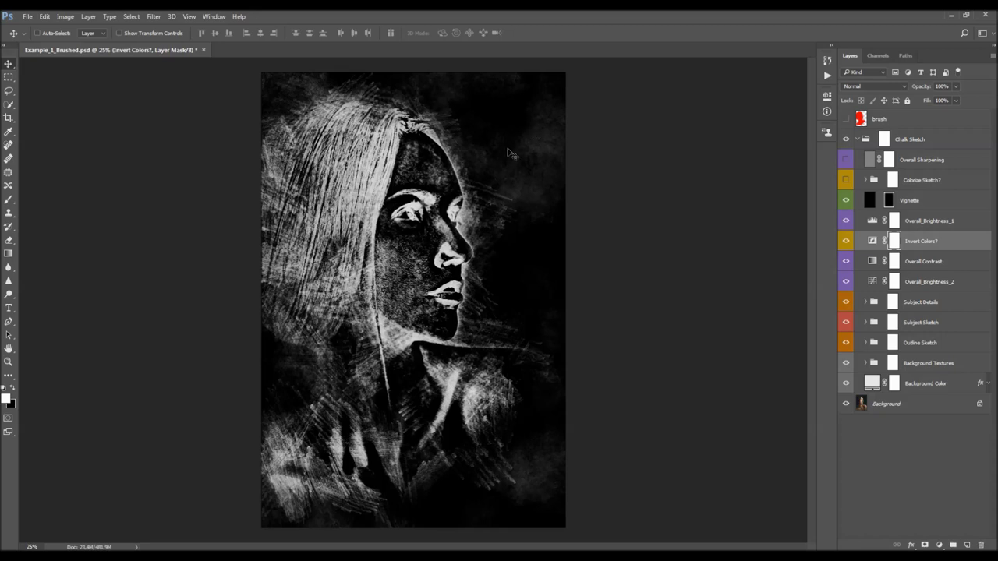
Set the Overall_Brightness_1 Levels input black point to 0 and white point to 204
double_click(871, 221)
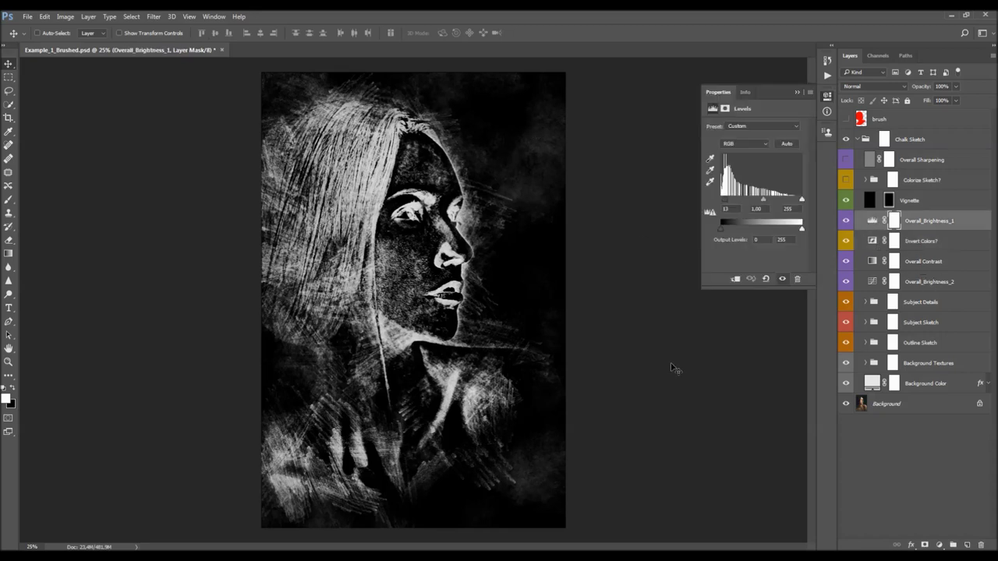
left_click_drag(725, 201, 718, 202)
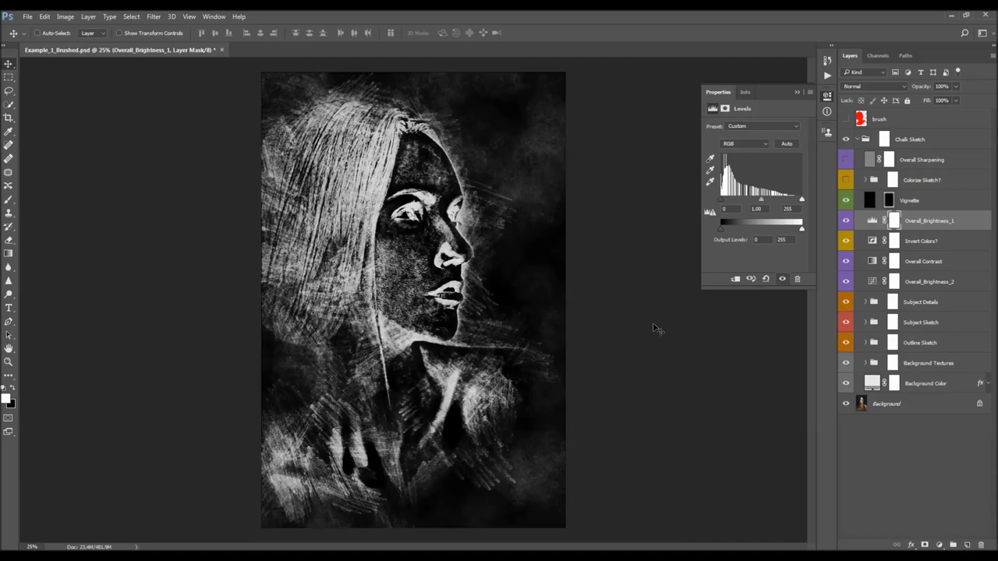
left_click_drag(800, 202, 787, 202)
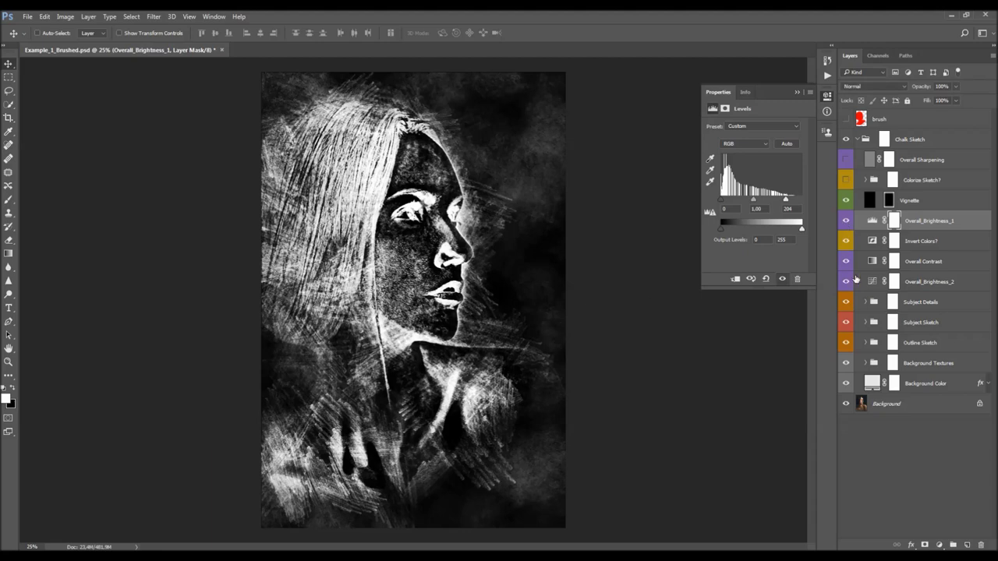
left_click(798, 93)
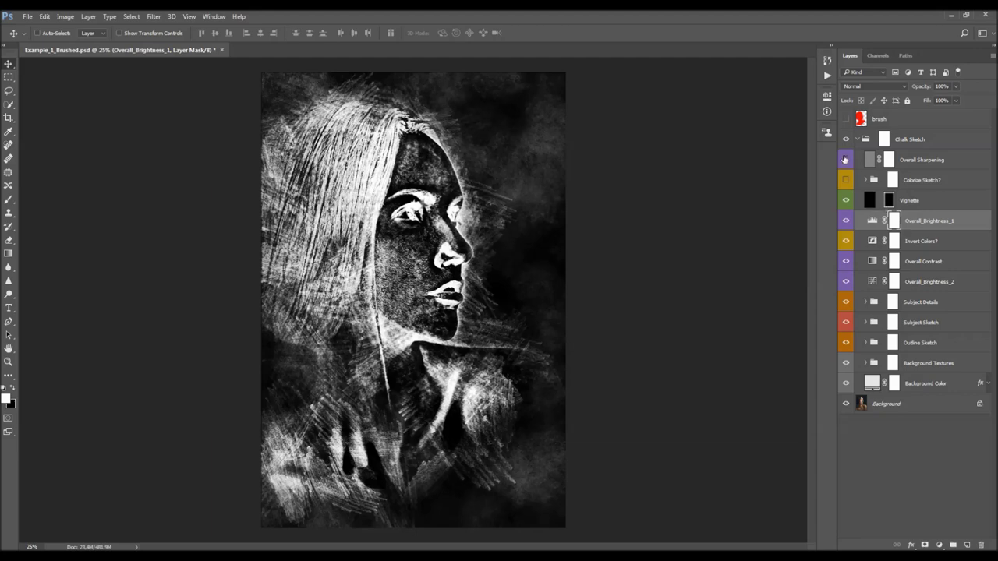
left_click(924, 165)
left_click(912, 248)
left_click(921, 301)
left_click(930, 343)
left_click(933, 363)
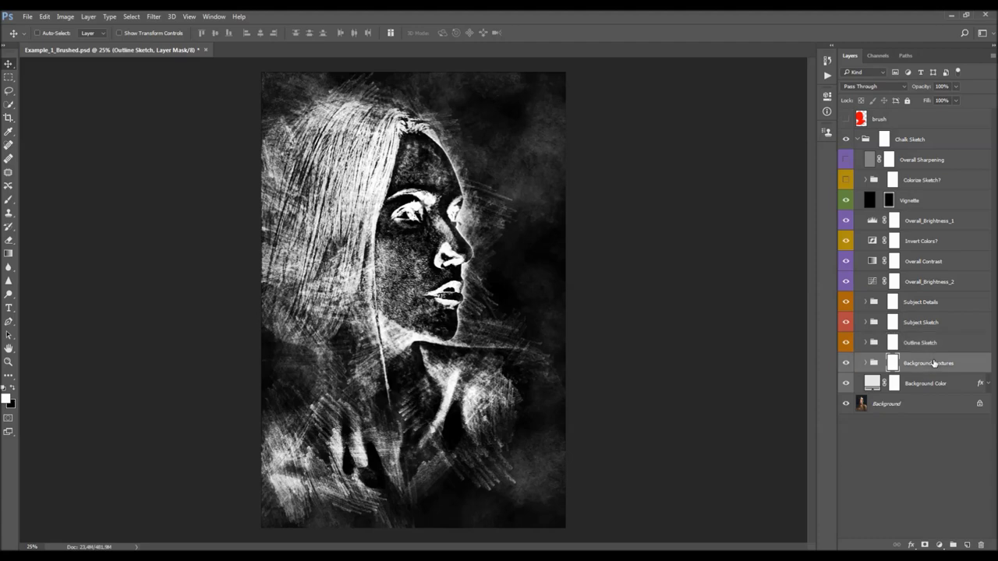
left_click(930, 380)
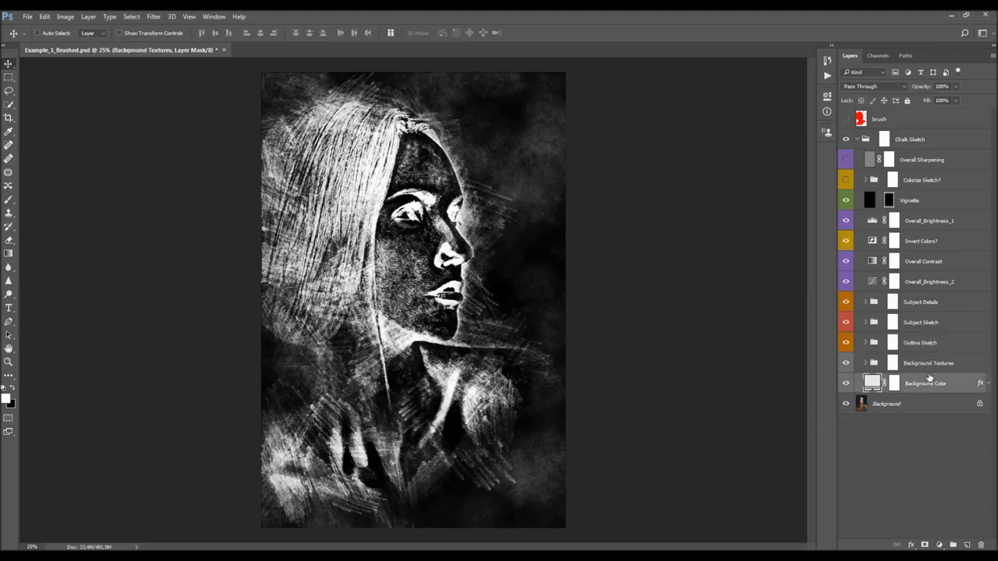
Run the Update Sharpening action with the Overall Sharpening layer selected
left_click(916, 161)
left_click(827, 78)
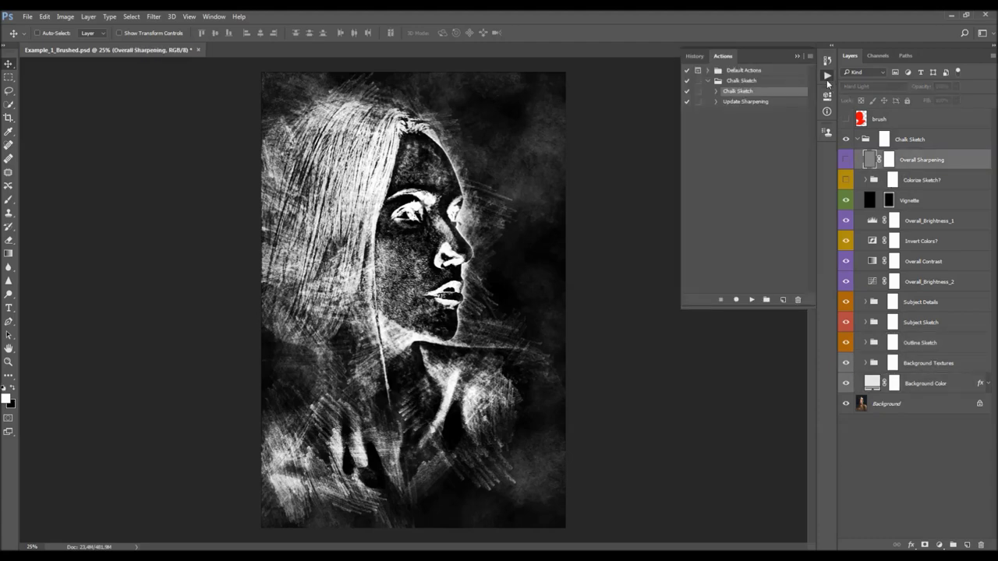
left_click(748, 102)
left_click(753, 301)
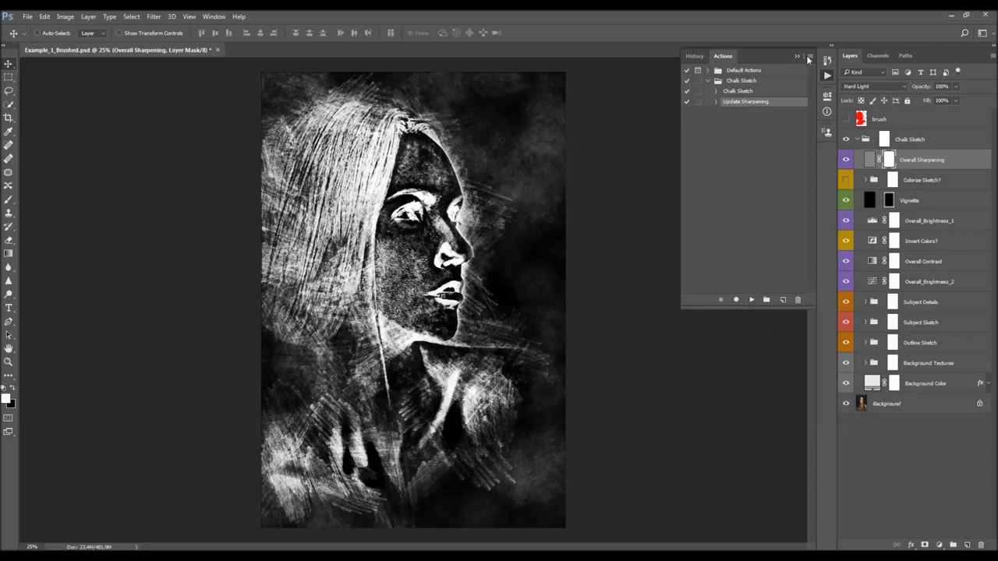
left_click(809, 59)
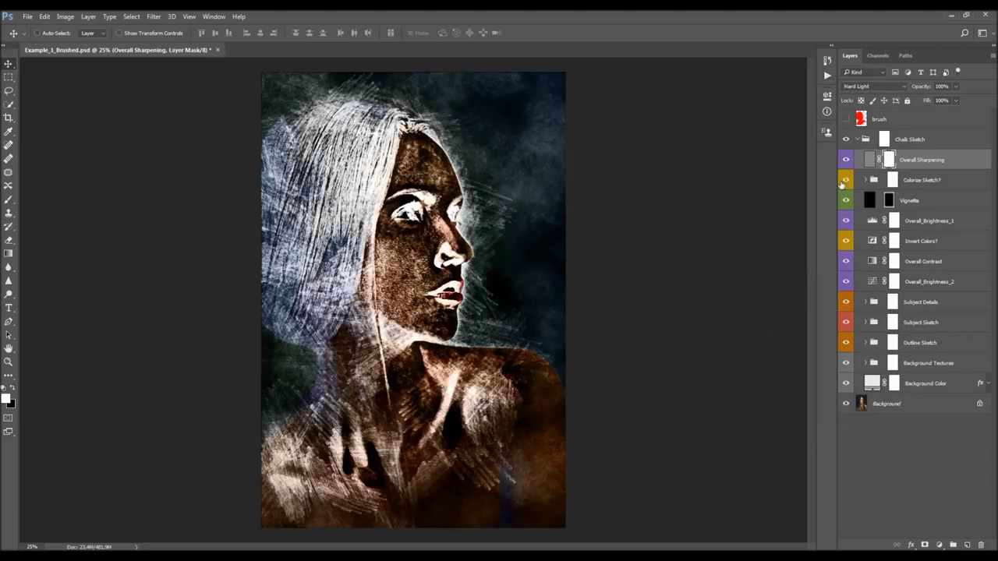
Hide the Colorize Sketch? group and collapse the Chalk Sketch group
left_click(845, 180)
left_click(857, 139)
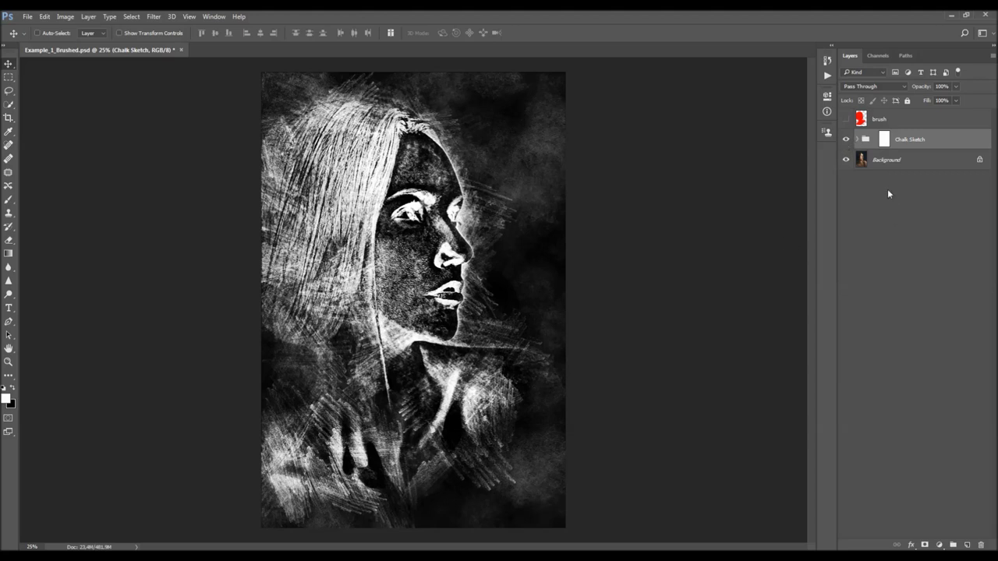
Duplicate the Background layer, move the copy above the Chalk Sketch group, and hide it to compare with the sketch
left_click(905, 159)
key("ctrl+j")
left_click_drag(904, 159, 904, 129)
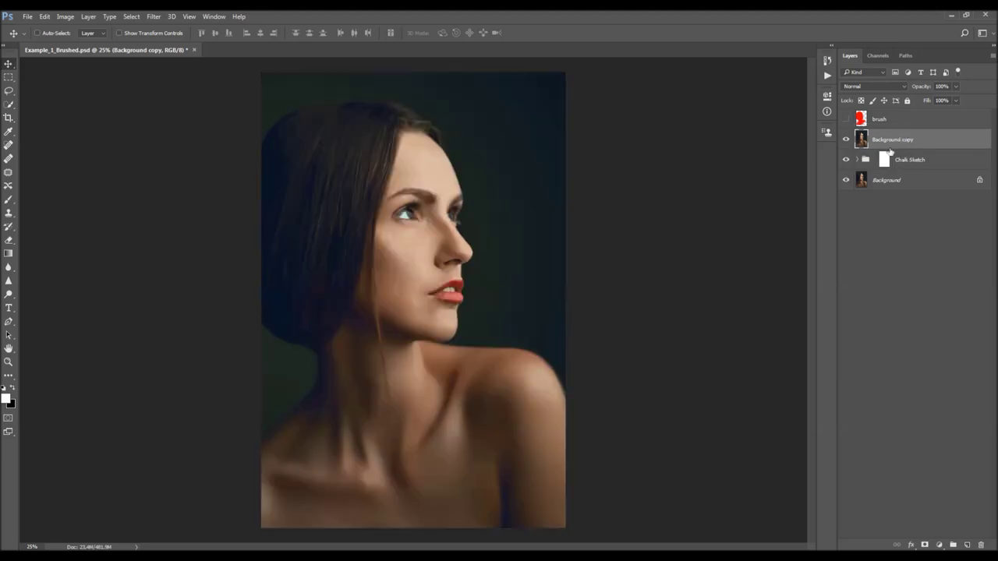
left_click(845, 139)
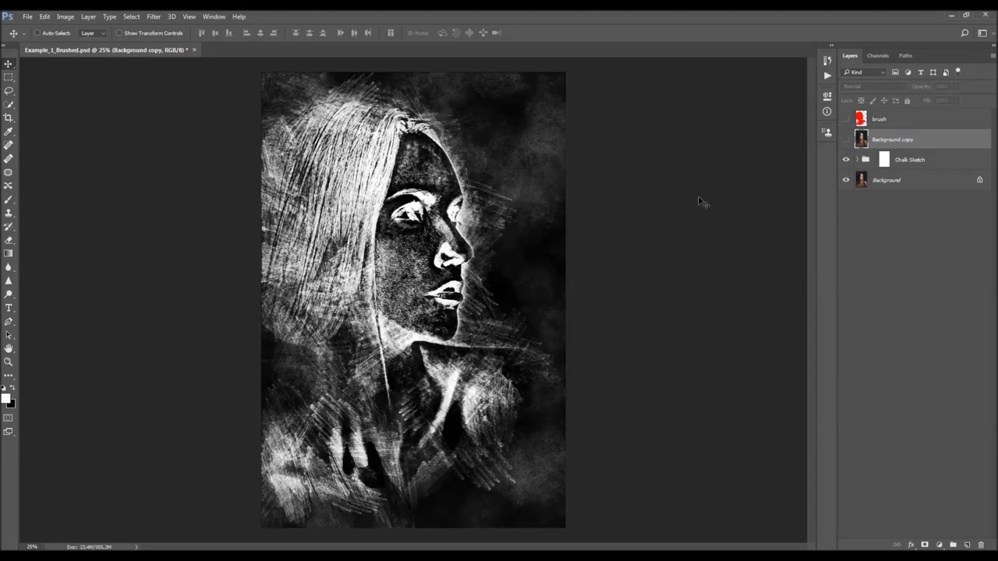